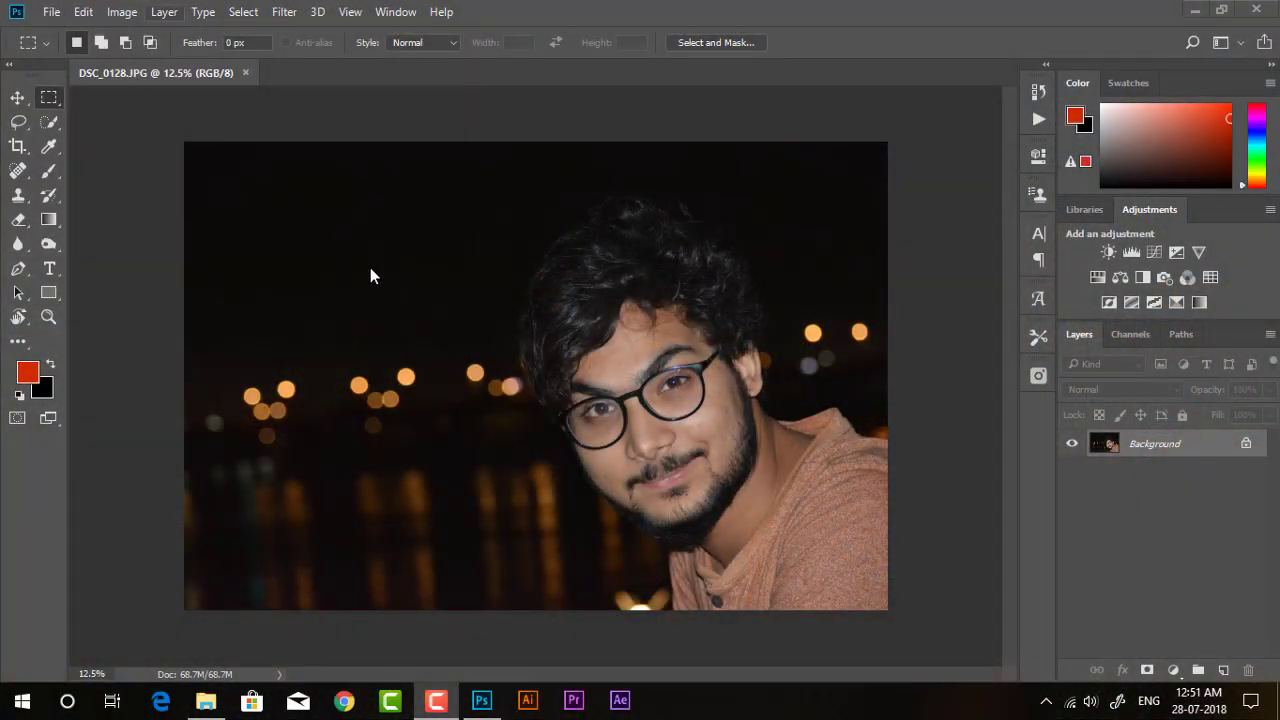
Apply Shadows/Highlights to the portrait with Shadows amount 19% and Highlights 3%.
{"action": "left_click", "coordinate": [83, 12]}
{"action": "key", "text": "Escape"}
{"action": "left_click", "coordinate": [122, 12]}
{"action": "mouse_move", "coordinate": [150, 59]}
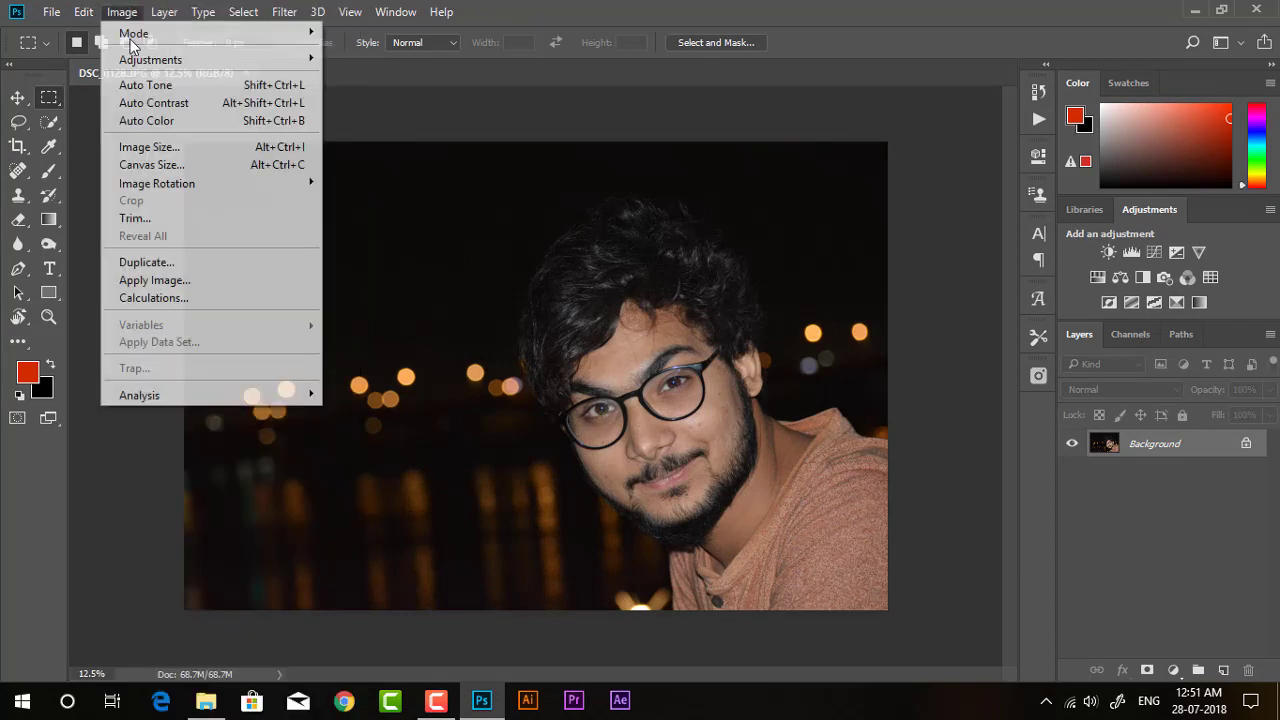
{"action": "left_click", "coordinate": [488, 369]}
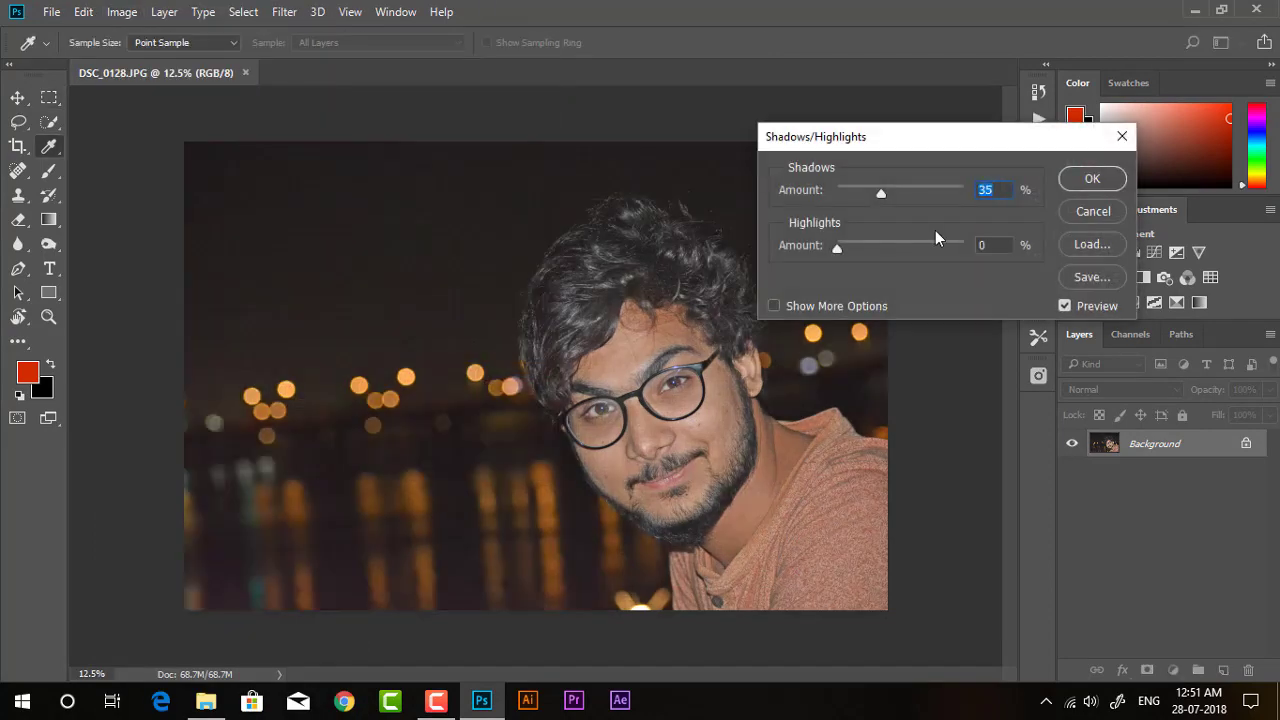
{"action": "left_click_drag", "start_coordinate": [875, 185], "coordinate": [857, 190]}
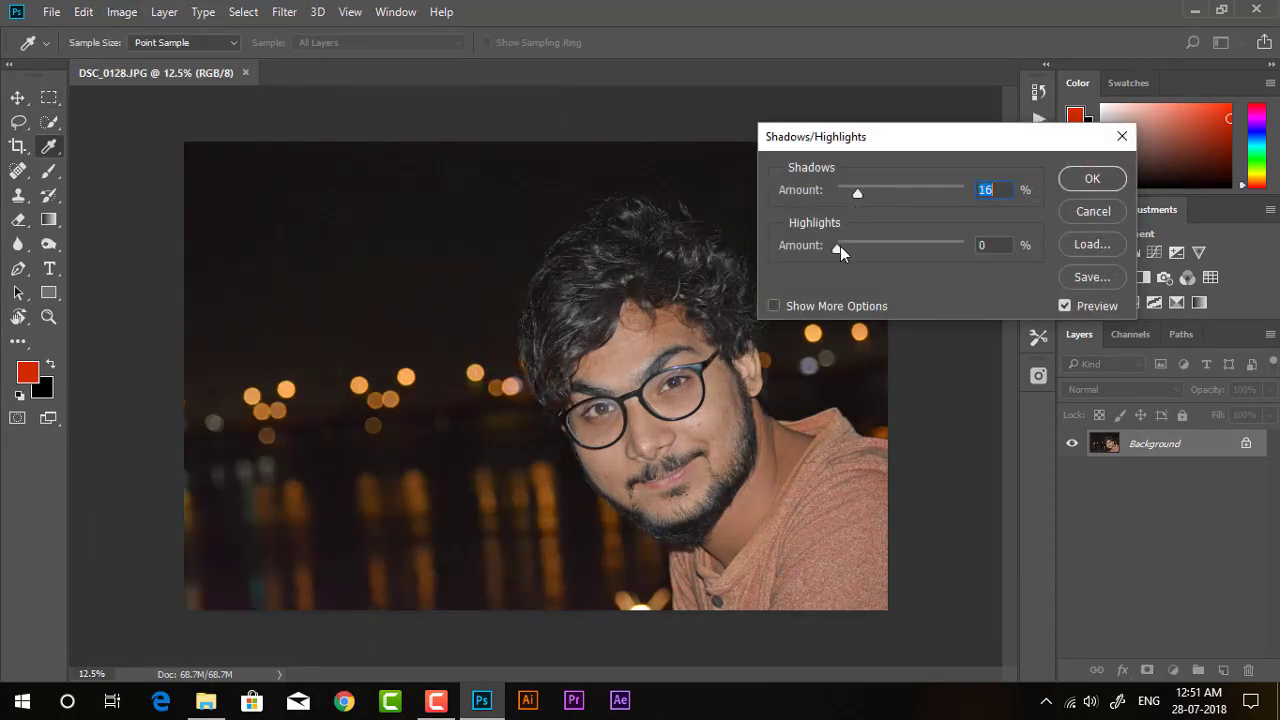
{"action": "left_click_drag", "start_coordinate": [840, 246], "coordinate": [841, 249]}
{"action": "left_click_drag", "start_coordinate": [860, 197], "coordinate": [862, 200]}
{"action": "left_click", "coordinate": [1092, 179]}
Open the Camera Raw filter on the portrait.
{"action": "key", "text": "m"}
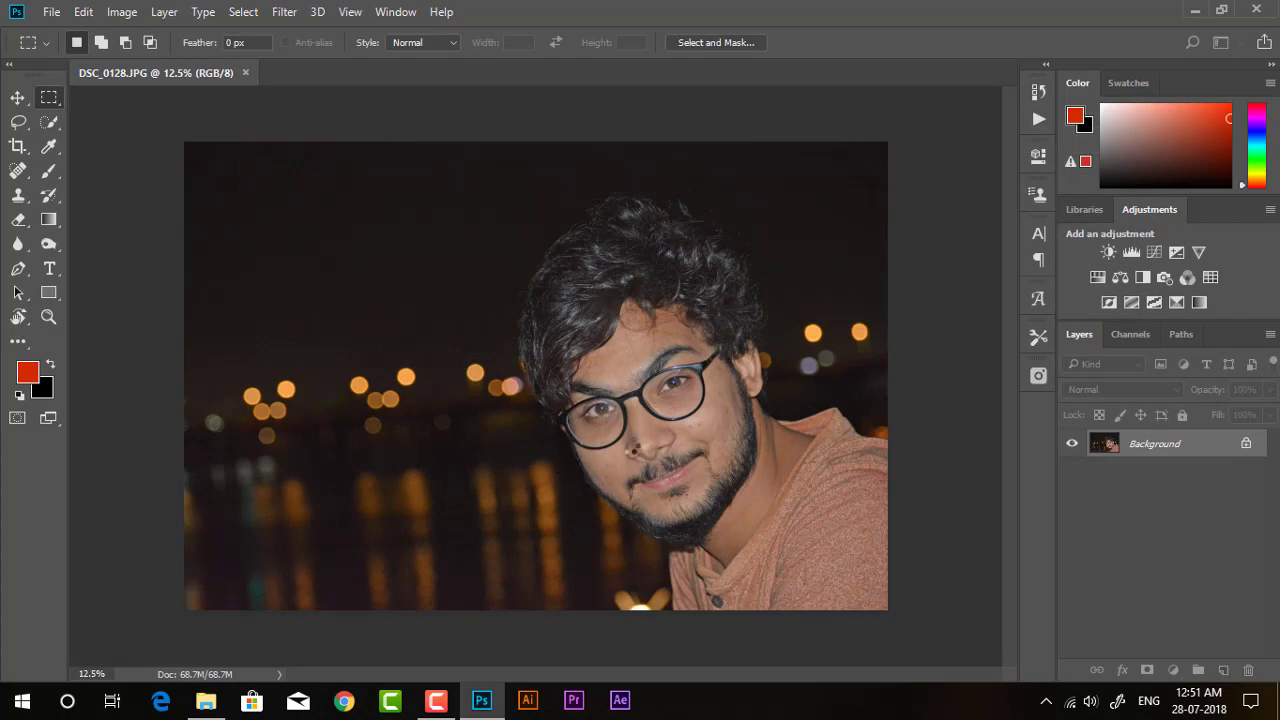
{"action": "scroll", "coordinate": [634, 466], "scroll_direction": "up", "scroll_amount": 1}
{"action": "scroll", "coordinate": [634, 466], "scroll_direction": "down", "scroll_amount": 2}
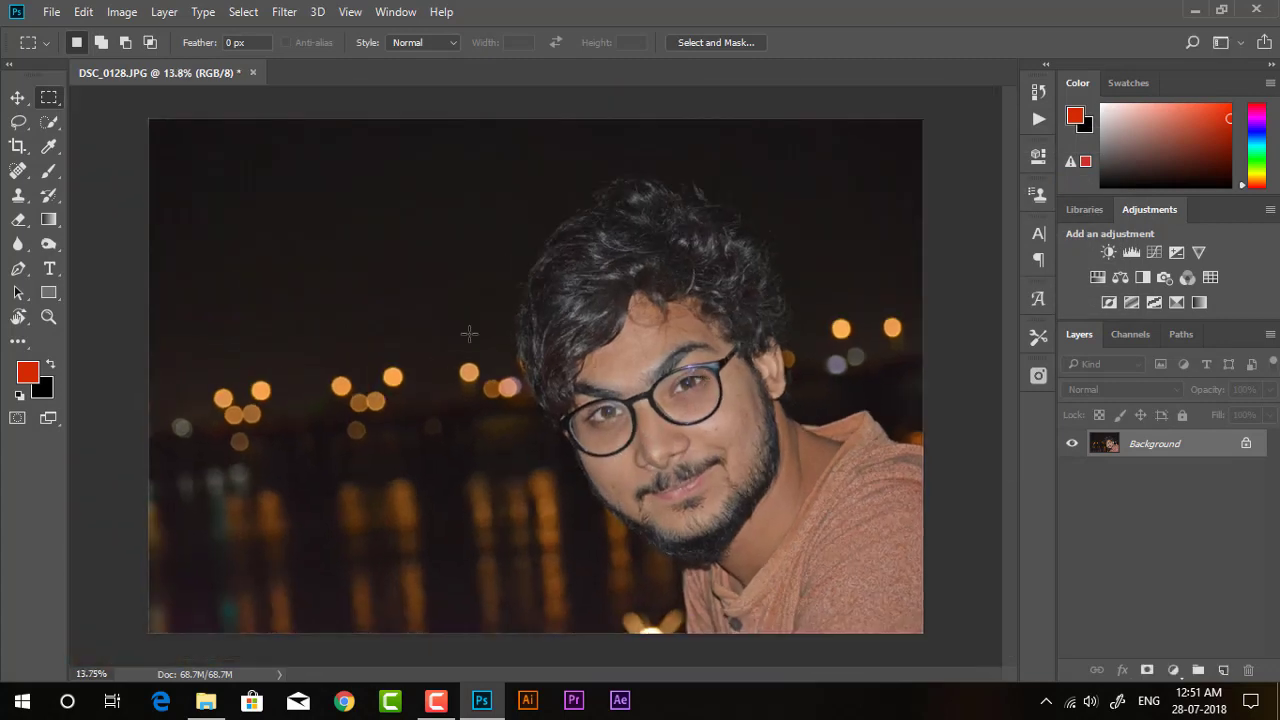
{"action": "left_click", "coordinate": [280, 14]}
{"action": "left_click", "coordinate": [340, 121]}
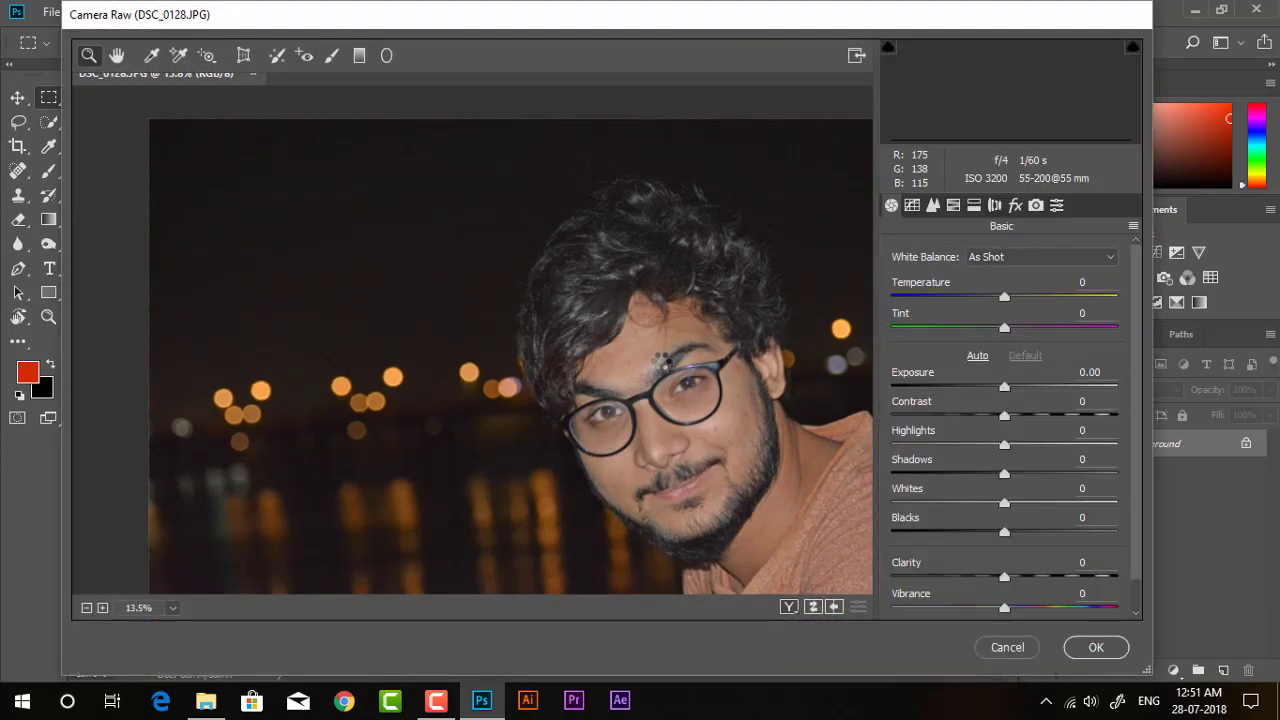
In Basic, set Clarity +22, Shadows +54, Blacks -10 and Contrast +1, leaving Highlights at 0.
{"action": "left_click_drag", "start_coordinate": [1028, 578], "coordinate": [1028, 578]}
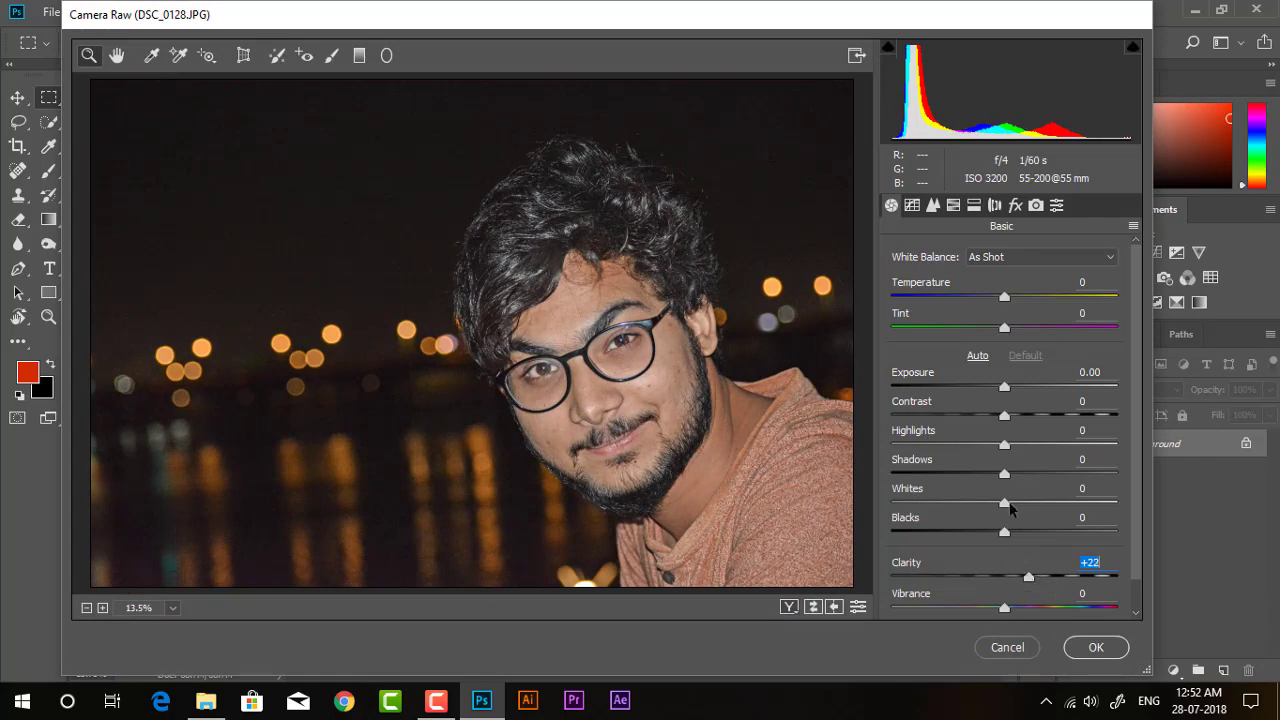
{"action": "mouse_move", "coordinate": [1004, 444]}
{"action": "left_mouse_down"}
{"action": "mouse_move", "coordinate": [955, 445]}
{"action": "mouse_move", "coordinate": [988, 444]}
{"action": "mouse_move", "coordinate": [1038, 485]}
{"action": "mouse_move", "coordinate": [1066, 476]}
{"action": "left_mouse_up"}
{"action": "double_click", "coordinate": [988, 444]}
{"action": "mouse_move", "coordinate": [1004, 531]}
{"action": "left_mouse_down"}
{"action": "mouse_move", "coordinate": [971, 531]}
{"action": "mouse_move", "coordinate": [991, 530]}
{"action": "left_mouse_up"}
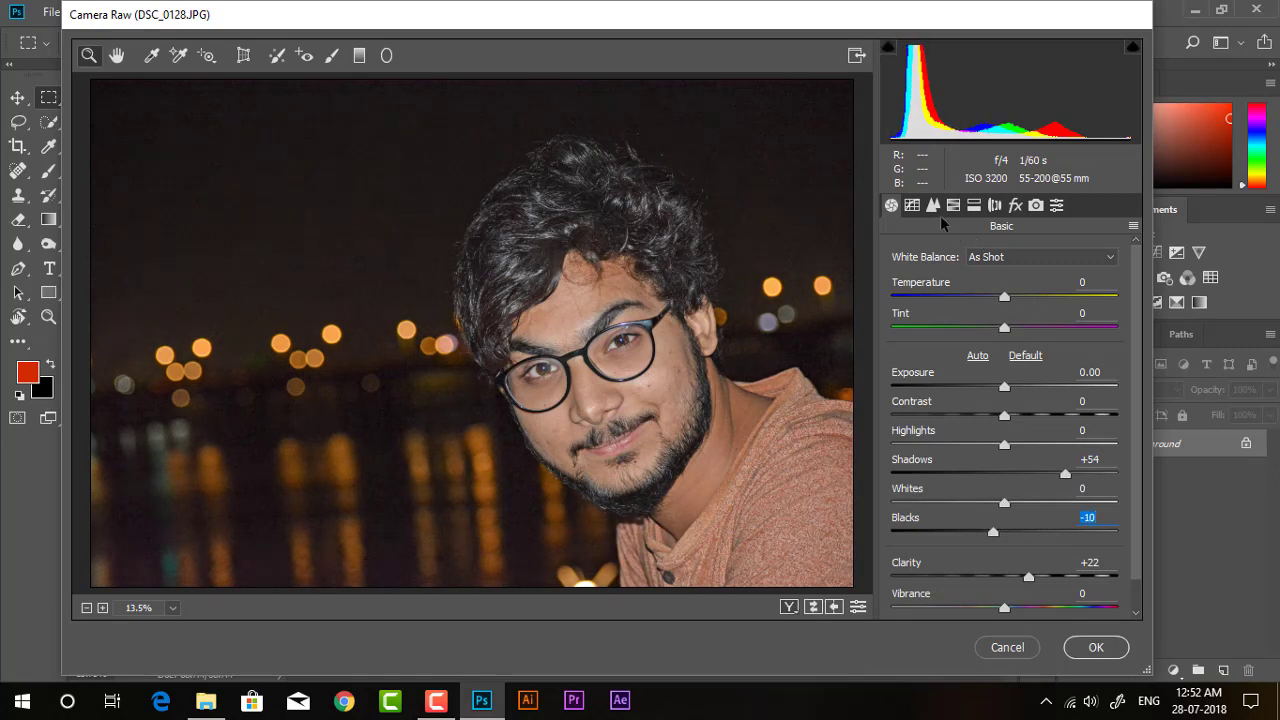
{"action": "mouse_move", "coordinate": [1004, 414]}
{"action": "left_mouse_down"}
{"action": "mouse_move", "coordinate": [1016, 416]}
{"action": "mouse_move", "coordinate": [1005, 416]}
{"action": "left_mouse_up"}
Set HSL saturation to Reds +14, Oranges -6, Yellows -23, Purples -39, Magentas -51.
{"action": "left_click", "coordinate": [953, 205]}
{"action": "left_click", "coordinate": [957, 285]}
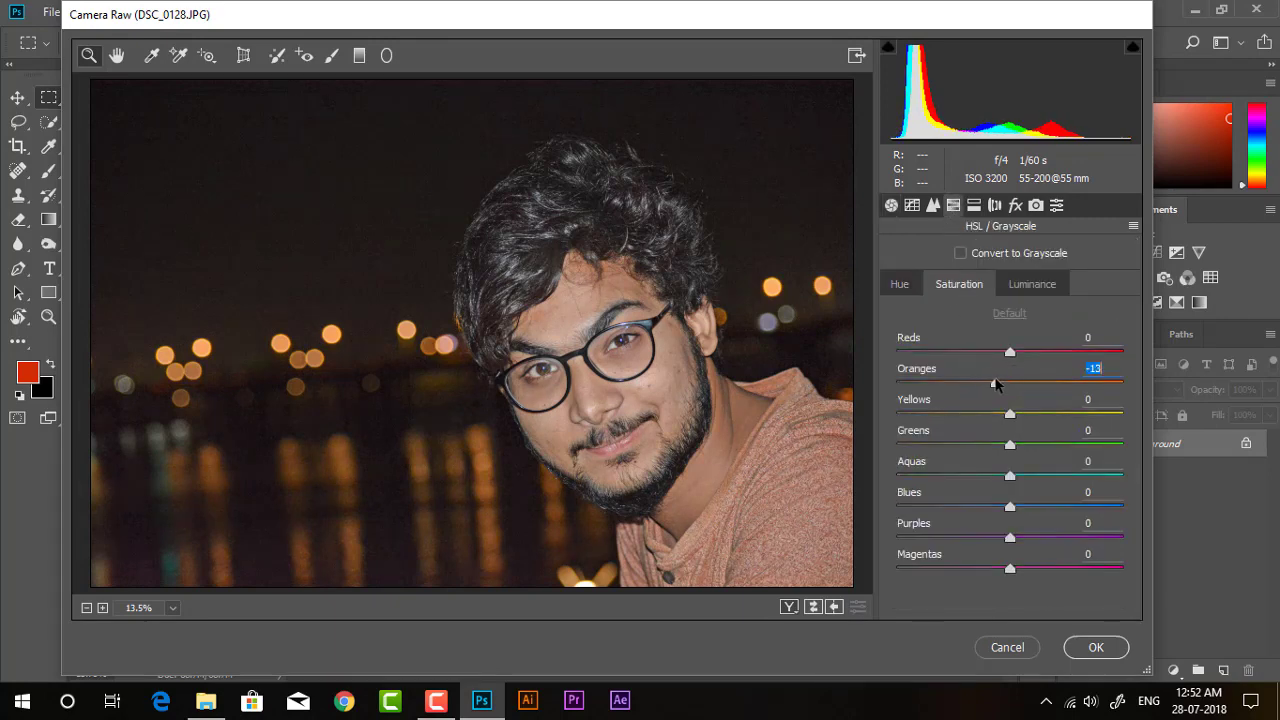
{"action": "mouse_move", "coordinate": [996, 384]}
{"action": "left_mouse_down"}
{"action": "mouse_move", "coordinate": [905, 384]}
{"action": "mouse_move", "coordinate": [1036, 389]}
{"action": "mouse_move", "coordinate": [1040, 352]}
{"action": "mouse_move", "coordinate": [1123, 354]}
{"action": "mouse_move", "coordinate": [1043, 358]}
{"action": "left_mouse_up"}
{"action": "left_click", "coordinate": [1032, 284]}
{"action": "left_click", "coordinate": [976, 288]}
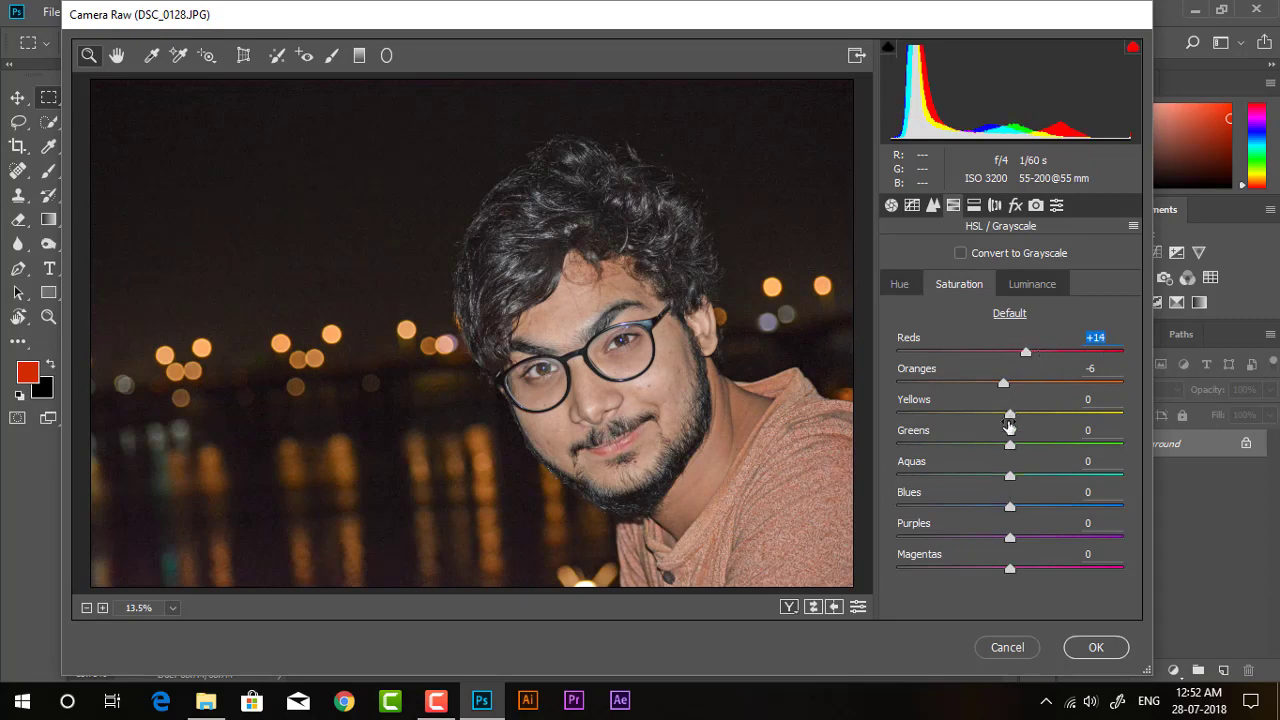
{"action": "mouse_move", "coordinate": [1008, 416]}
{"action": "left_mouse_down"}
{"action": "mouse_move", "coordinate": [1137, 416]}
{"action": "mouse_move", "coordinate": [957, 414]}
{"action": "mouse_move", "coordinate": [1200, 424]}
{"action": "mouse_move", "coordinate": [902, 414]}
{"action": "left_mouse_up"}
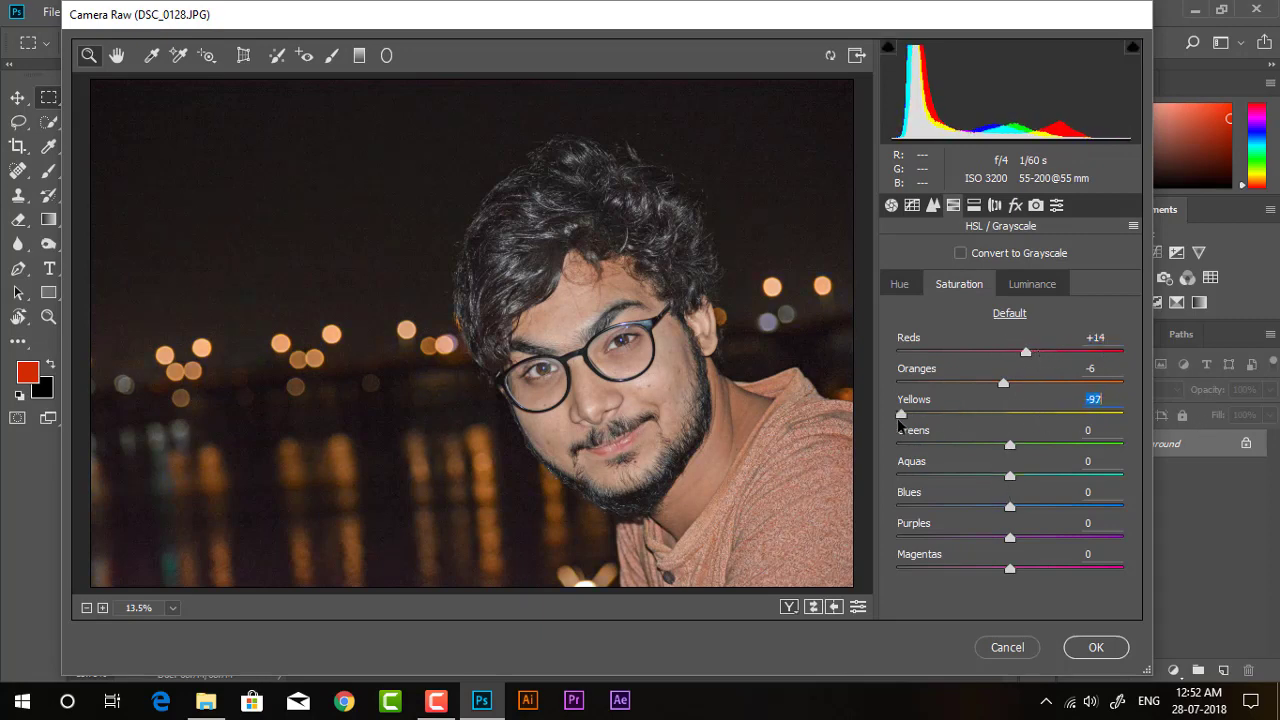
{"action": "mouse_move", "coordinate": [1010, 444]}
{"action": "left_mouse_down"}
{"action": "mouse_move", "coordinate": [929, 432]}
{"action": "mouse_move", "coordinate": [990, 435]}
{"action": "left_mouse_up"}
{"action": "left_click_drag", "start_coordinate": [901, 414], "coordinate": [912, 414]}
{"action": "mouse_move", "coordinate": [1010, 537]}
{"action": "left_mouse_down"}
{"action": "mouse_move", "coordinate": [926, 537]}
{"action": "mouse_move", "coordinate": [966, 538]}
{"action": "mouse_move", "coordinate": [990, 569]}
{"action": "left_mouse_up"}
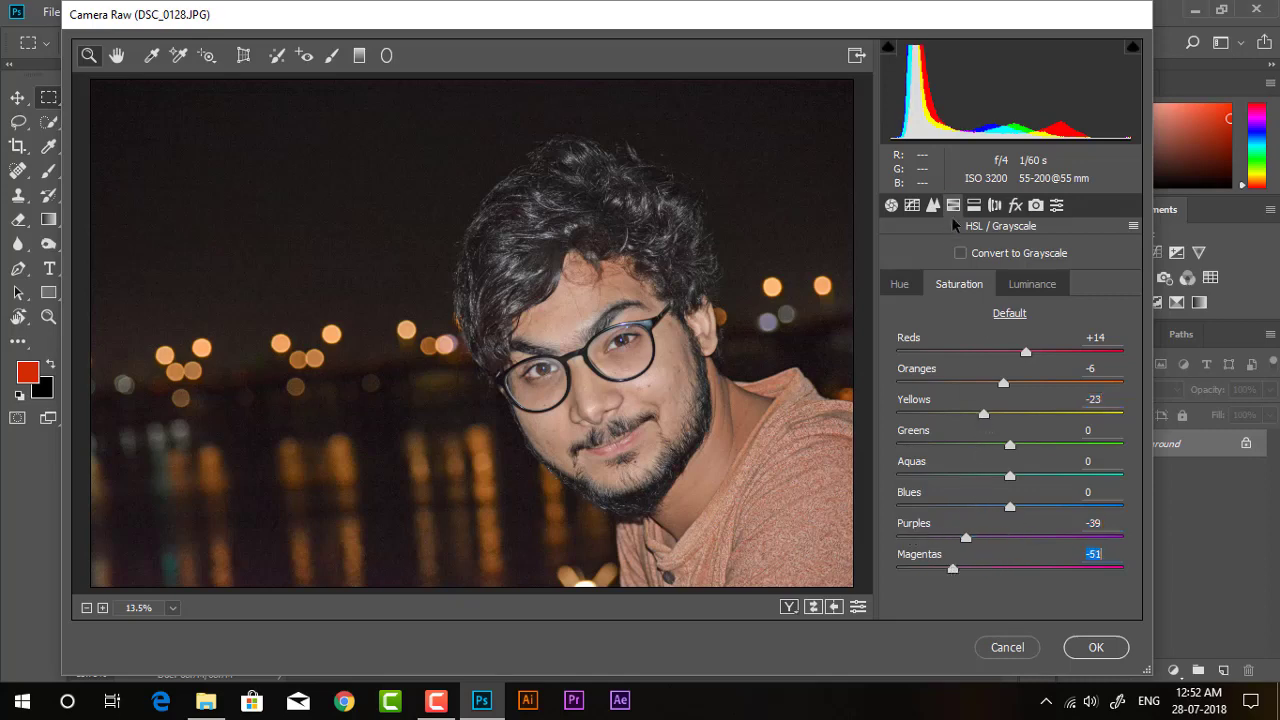
{"action": "left_click", "coordinate": [1015, 205]}
Lower parametric tone-curve Highlights to -9 and apply the Camera Raw filter.
{"action": "left_click", "coordinate": [914, 206]}
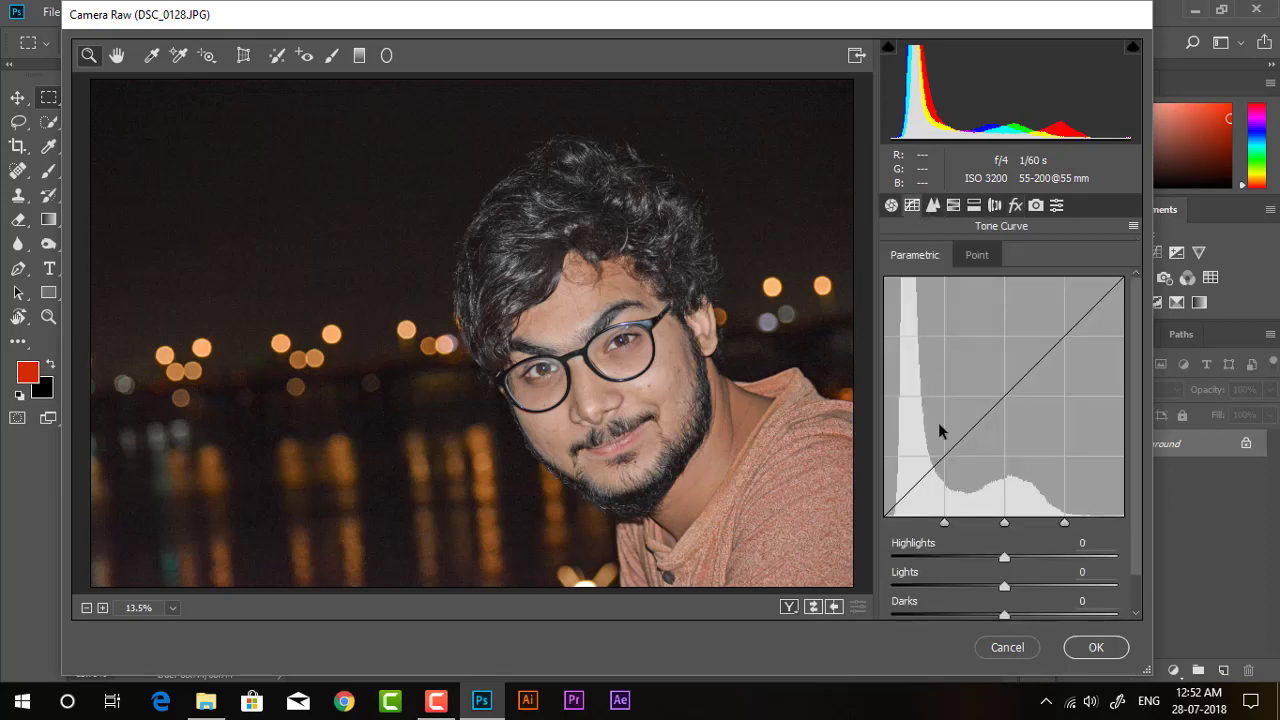
{"action": "scroll", "coordinate": [960, 470], "scroll_direction": "down", "scroll_amount": 1}
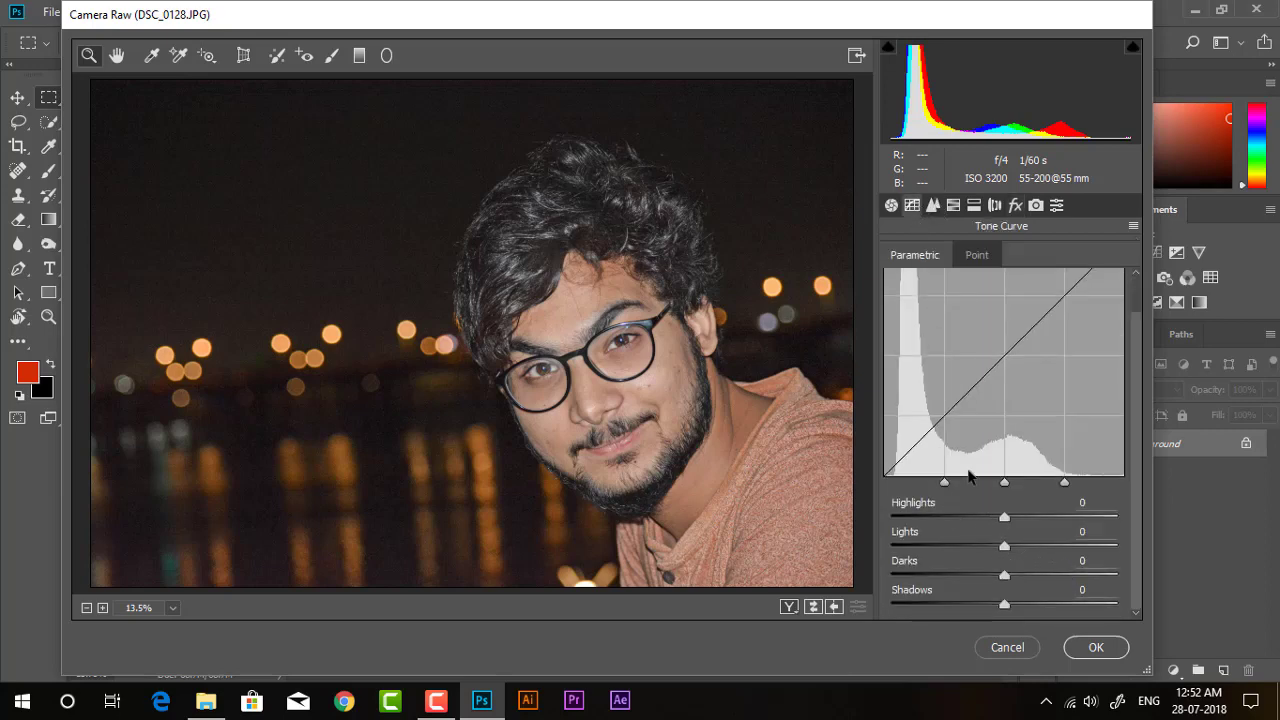
{"action": "left_click", "coordinate": [1010, 518]}
{"action": "left_click_drag", "start_coordinate": [962, 518], "coordinate": [1000, 520]}
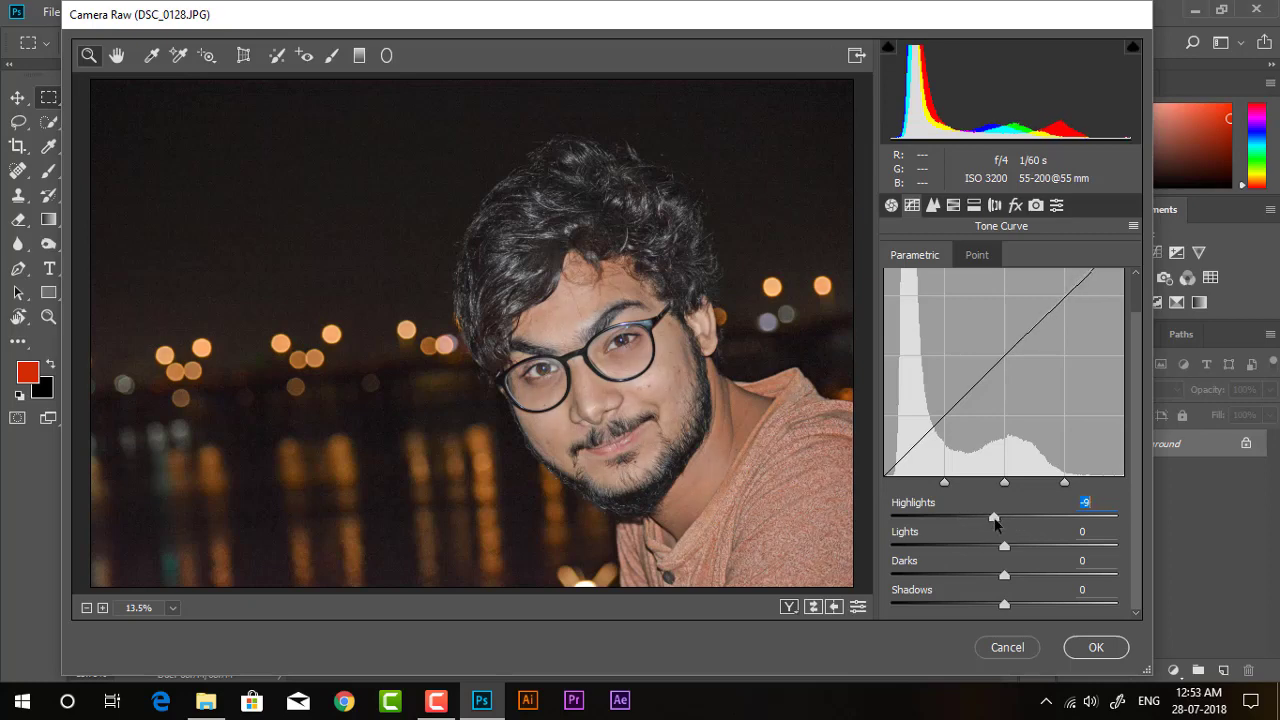
{"action": "left_click", "coordinate": [1094, 647]}
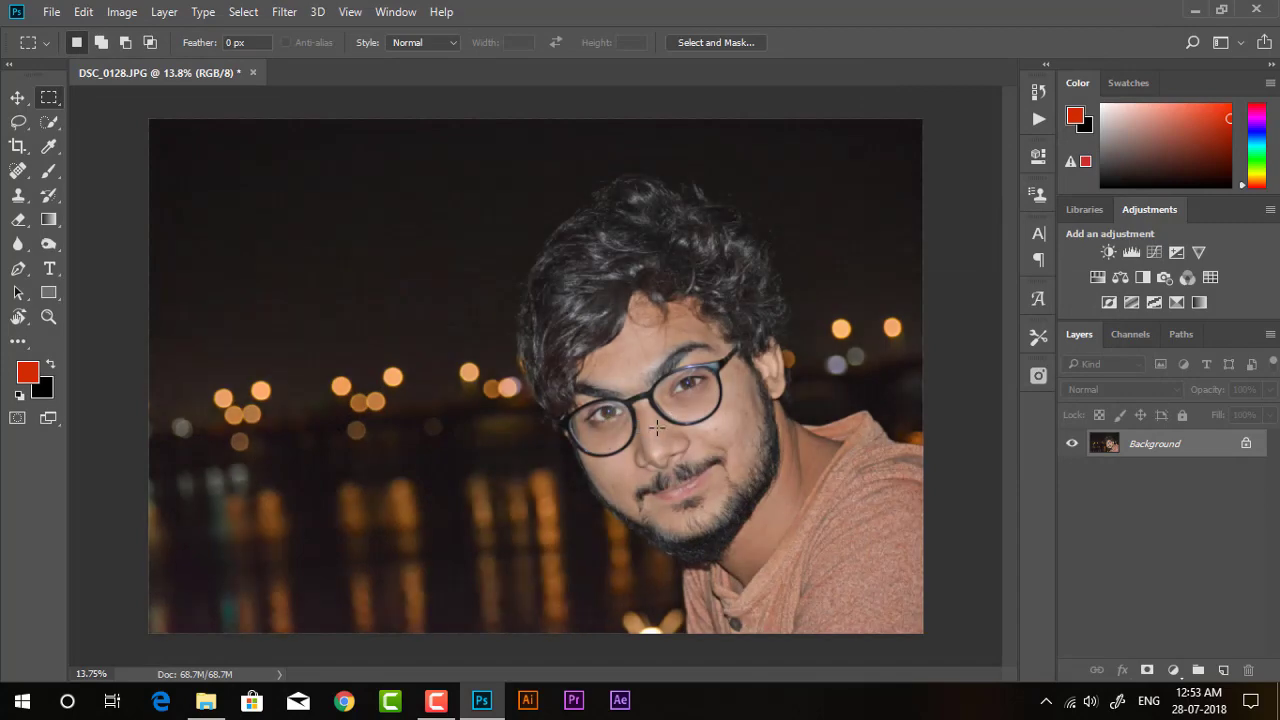
With the Spot Healing Brush, heal the cheek mole and the spot near the glasses arm.
{"action": "left_click", "coordinate": [18, 170]}
{"action": "scroll", "coordinate": [641, 444], "scroll_direction": "up", "scroll_amount": 3}
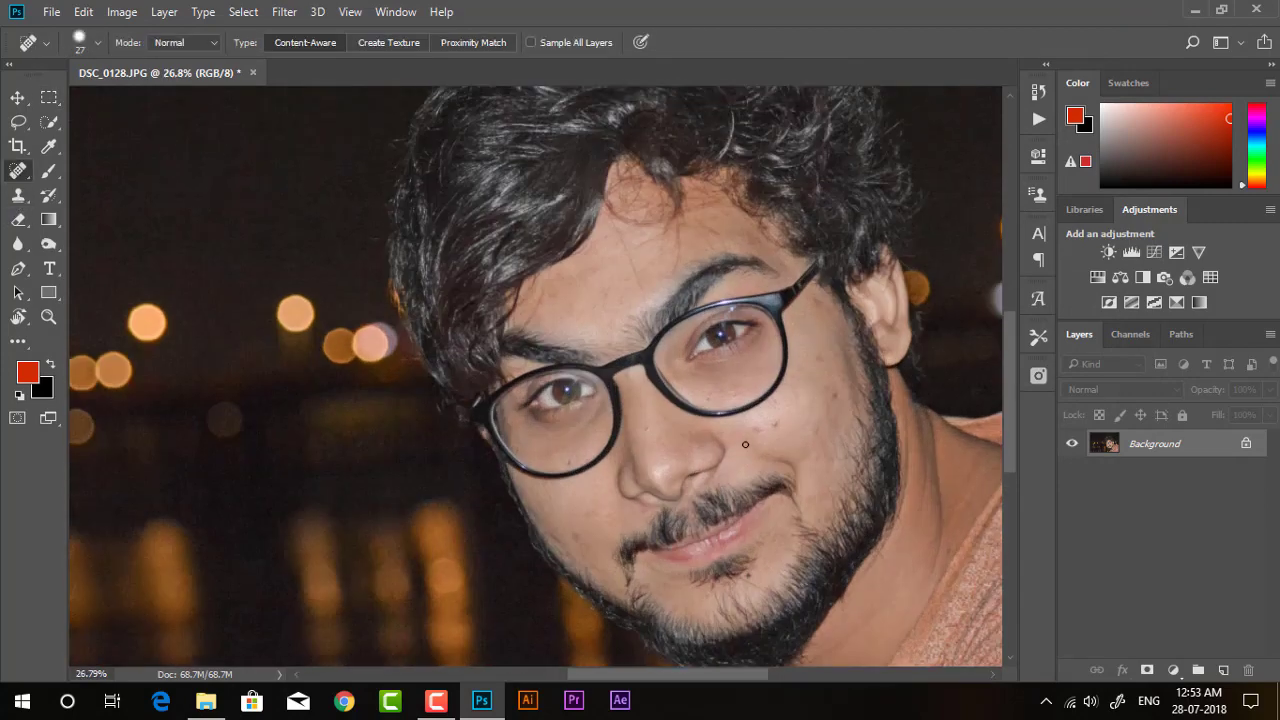
{"action": "right_click", "coordinate": [795, 427]}
{"action": "key", "text": "Return"}
{"action": "left_click", "coordinate": [810, 357]}
{"action": "left_click", "coordinate": [818, 301]}
Heal the spots near the jaw, at the lower lens rim and on the forehead.
{"action": "scroll", "coordinate": [563, 380], "scroll_direction": "down", "scroll_amount": 2}
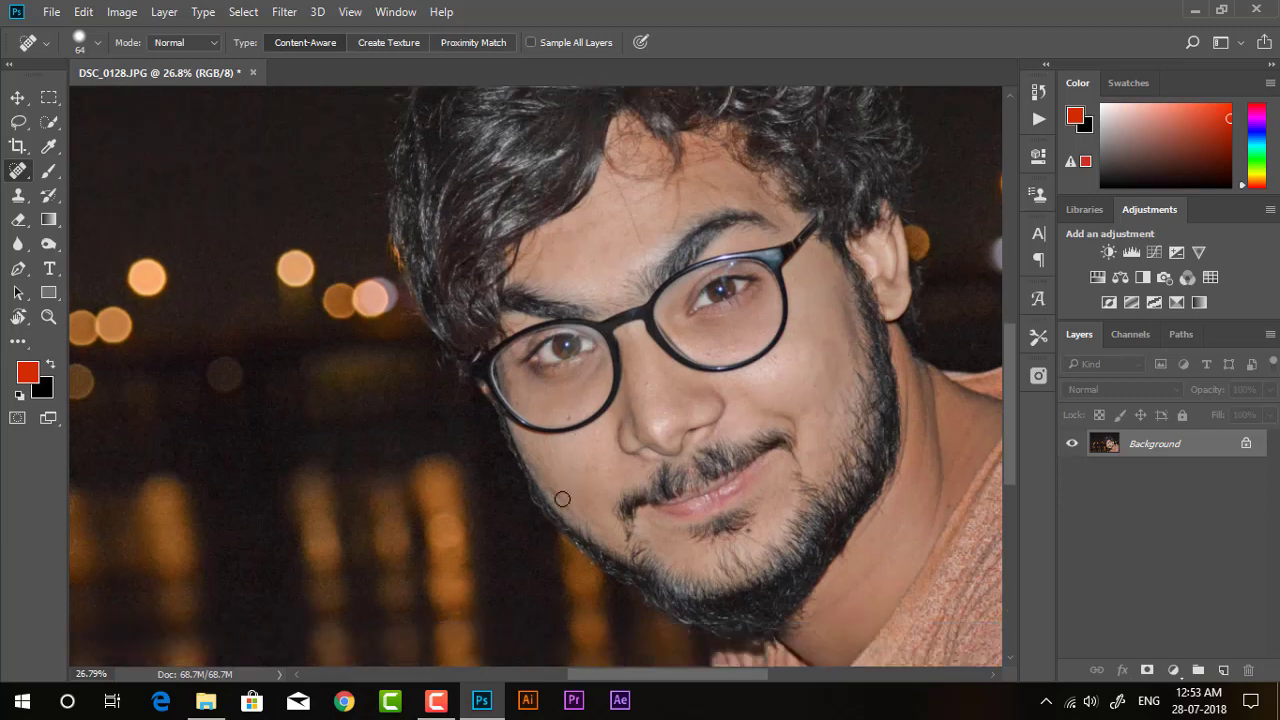
{"action": "left_click", "coordinate": [557, 485]}
{"action": "left_click", "coordinate": [567, 415]}
{"action": "mouse_move", "coordinate": [562, 238]}
{"action": "left_mouse_down"}
{"action": "mouse_move", "coordinate": [596, 217]}
{"action": "mouse_move", "coordinate": [634, 220]}
{"action": "left_mouse_up"}
{"action": "scroll", "coordinate": [634, 220], "scroll_direction": "down", "scroll_amount": 2, "text": "alt"}
{"action": "scroll", "coordinate": [738, 389], "scroll_direction": "down", "scroll_amount": 1}
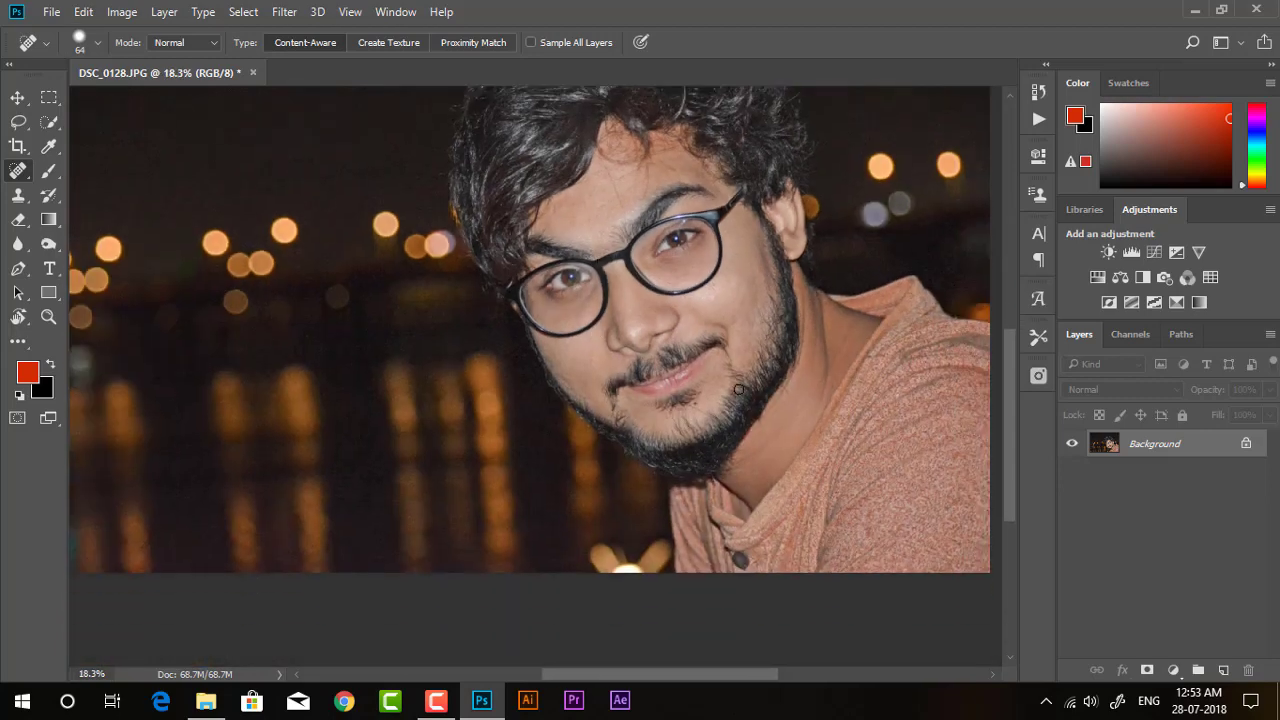
{"action": "scroll", "coordinate": [738, 389], "scroll_direction": "down", "scroll_amount": 2}
{"action": "scroll", "coordinate": [595, 298], "scroll_direction": "up", "scroll_amount": 1}
{"action": "left_click", "coordinate": [284, 12]}
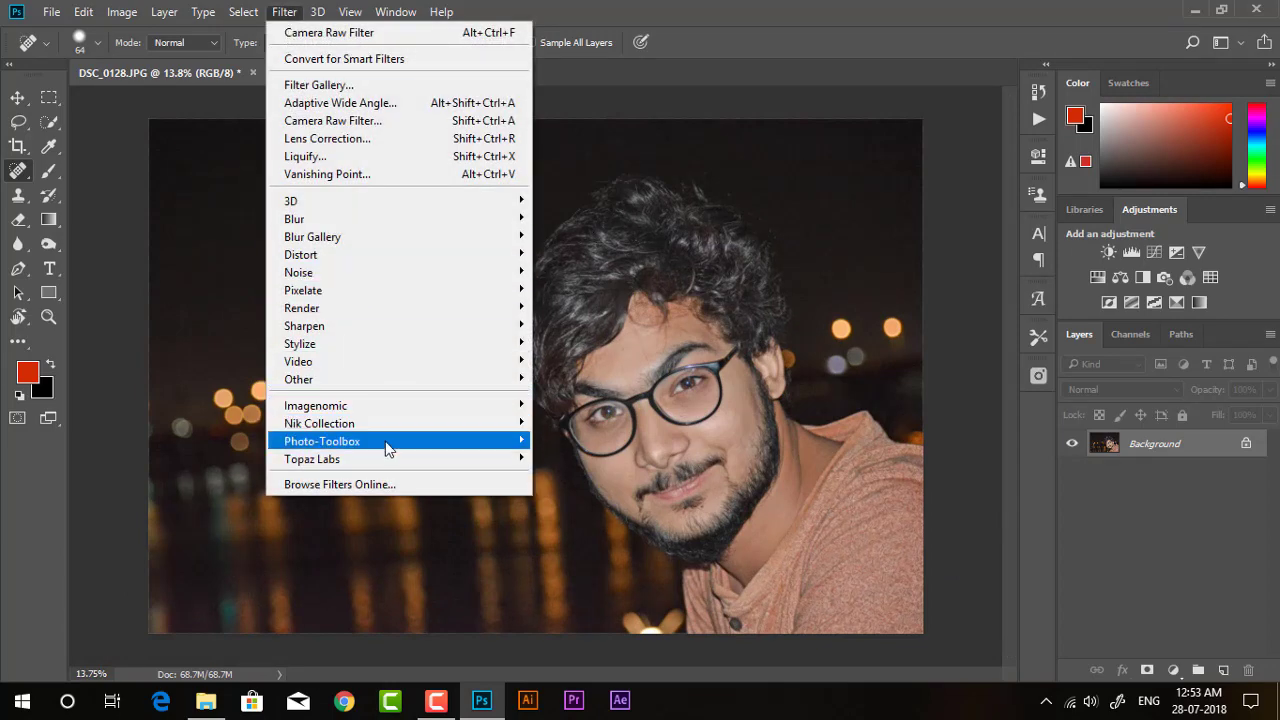
Run SkinFiner with its Default preset to smooth the portrait's skin.
{"action": "key", "text": "Escape"}
{"action": "key", "text": "Escape"}
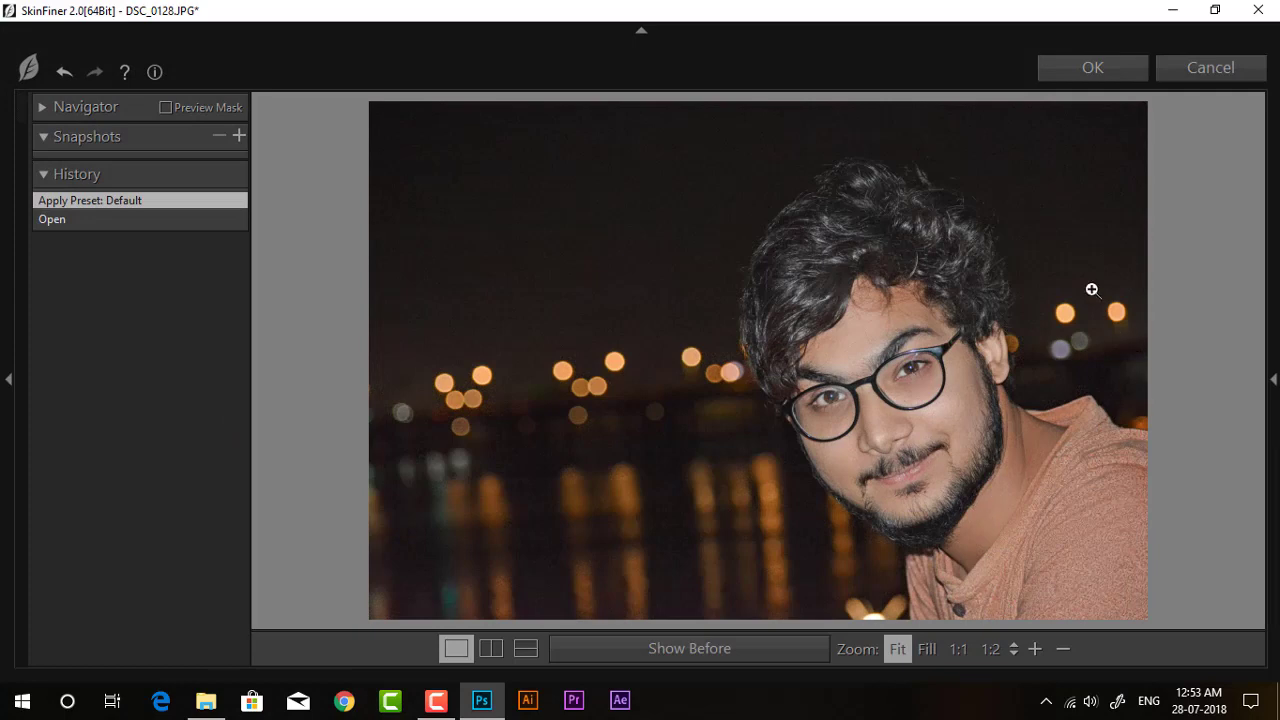
{"action": "left_click", "coordinate": [1083, 78]}
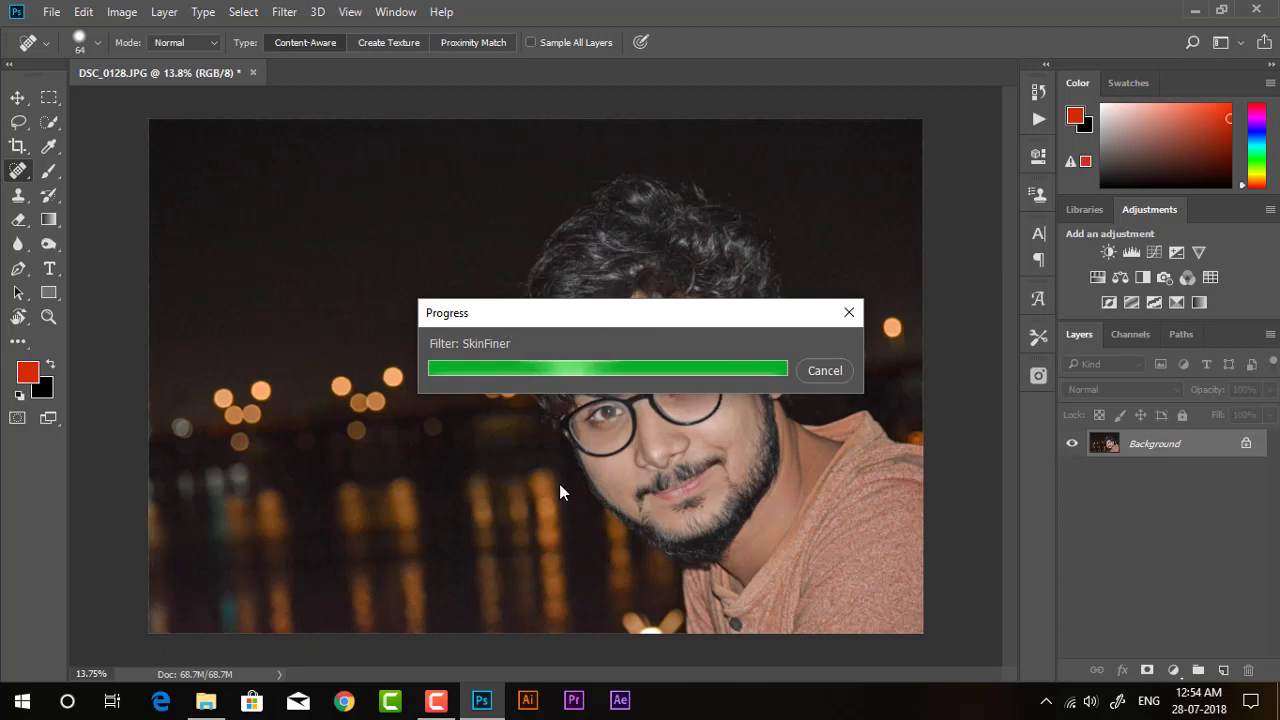
{"action": "scroll", "coordinate": [578, 456], "scroll_direction": "up", "scroll_amount": 2}
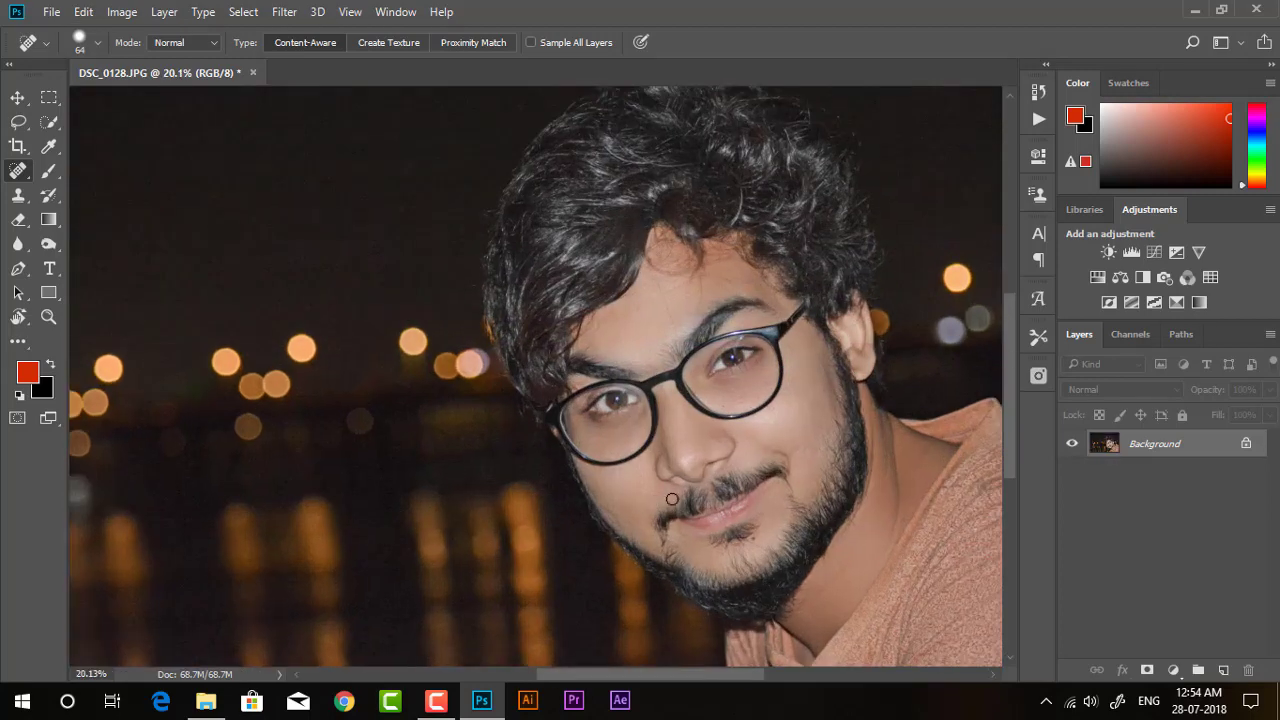
Add a Selective Color adjustment layer above the portrait.
{"action": "scroll", "coordinate": [658, 497], "scroll_direction": "down", "scroll_amount": 1}
{"action": "scroll", "coordinate": [655, 495], "scroll_direction": "down", "scroll_amount": 1}
{"action": "scroll", "coordinate": [755, 496], "scroll_direction": "up", "scroll_amount": 1}
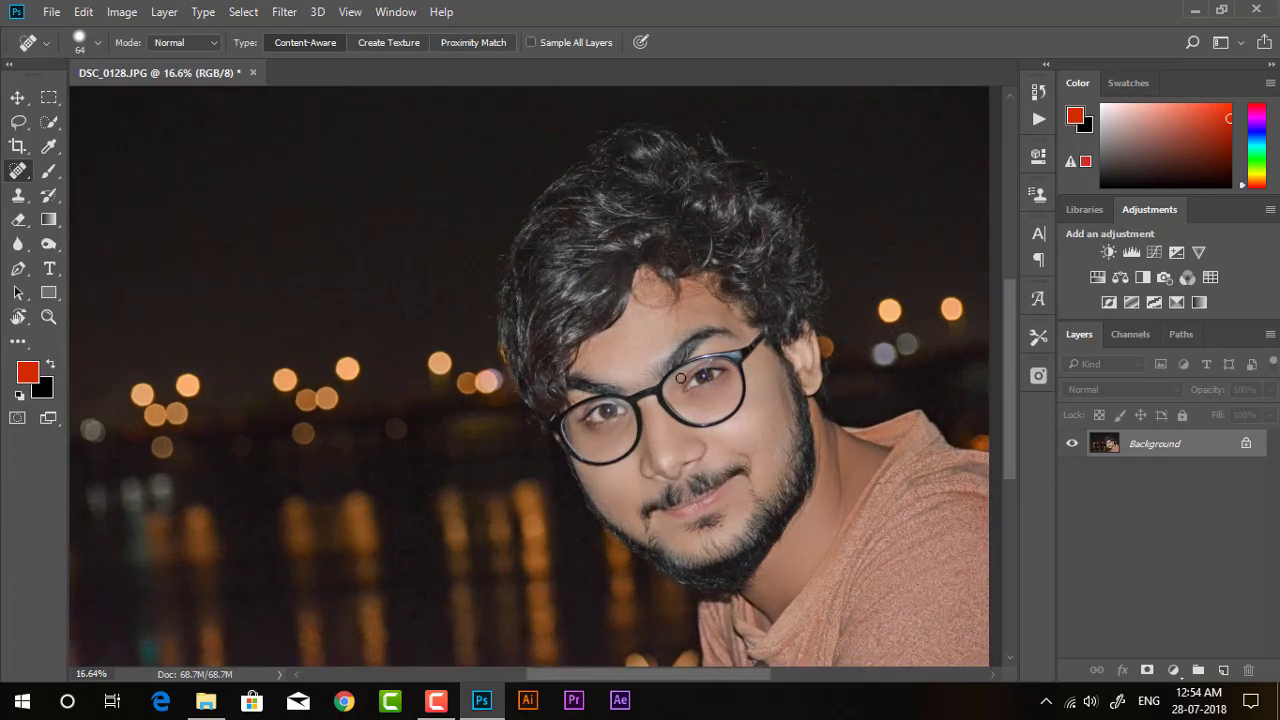
{"action": "scroll", "coordinate": [664, 382], "scroll_direction": "down", "scroll_amount": 2}
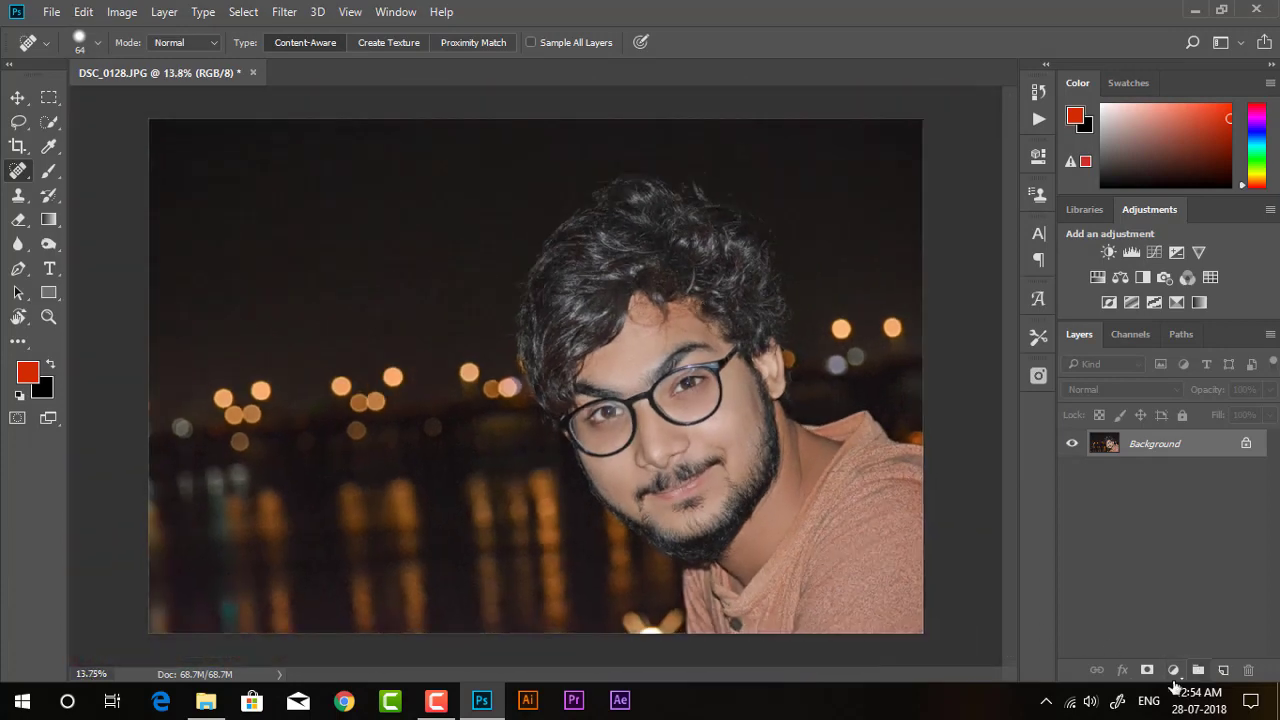
{"action": "left_click", "coordinate": [1174, 670]}
{"action": "left_click", "coordinate": [1160, 660]}
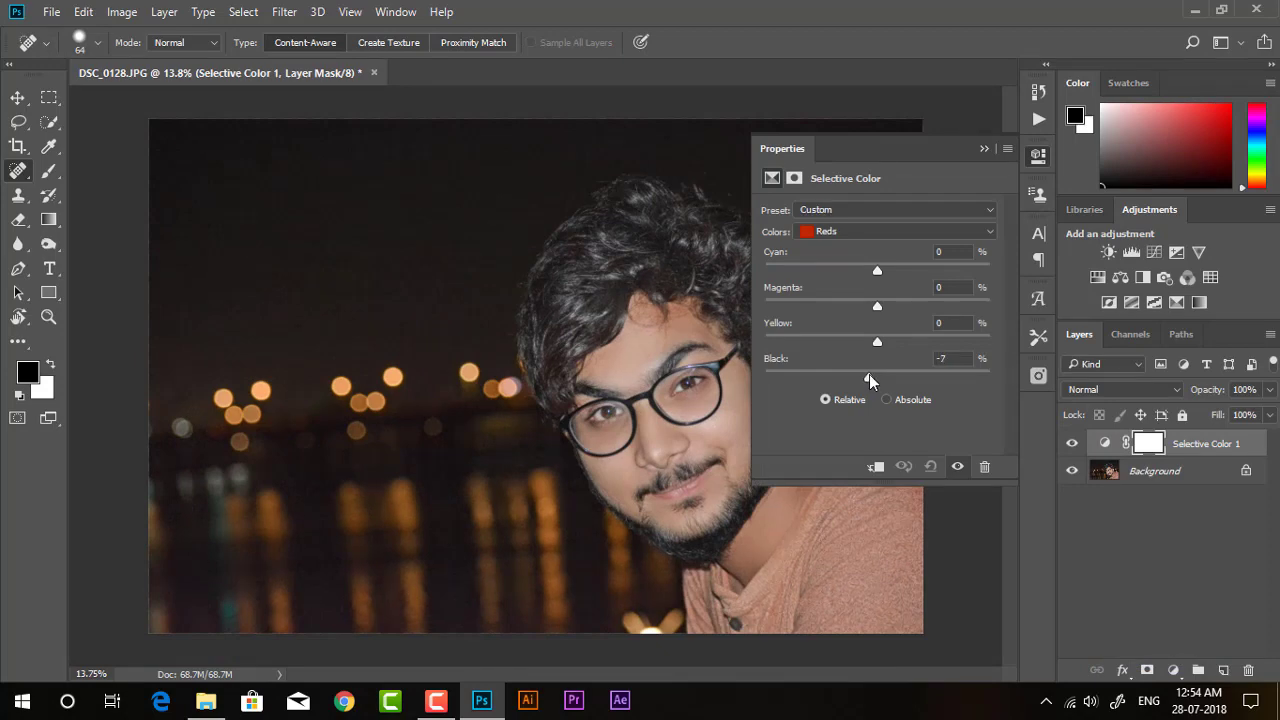
{"action": "left_click", "coordinate": [984, 148]}
{"action": "scroll", "coordinate": [706, 488], "scroll_direction": "up", "scroll_amount": 5}
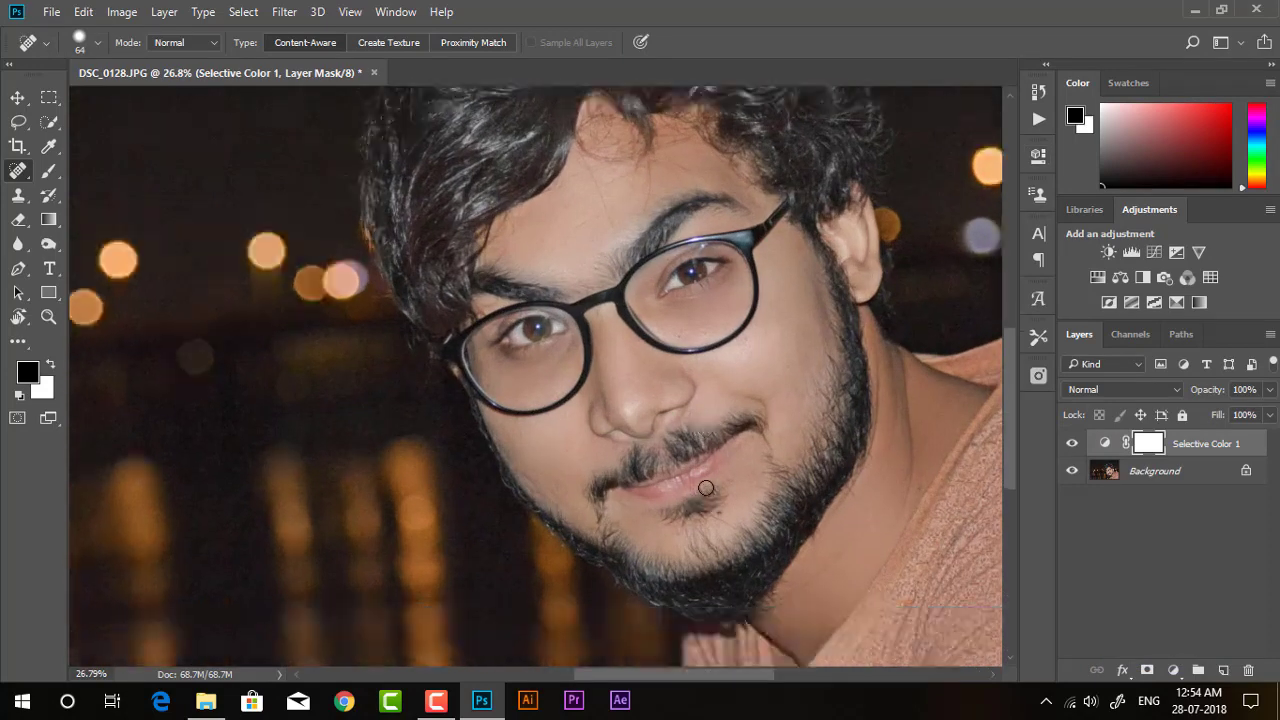
Set the brush to 89 px at 67% opacity.
{"action": "left_click", "coordinate": [18, 220]}
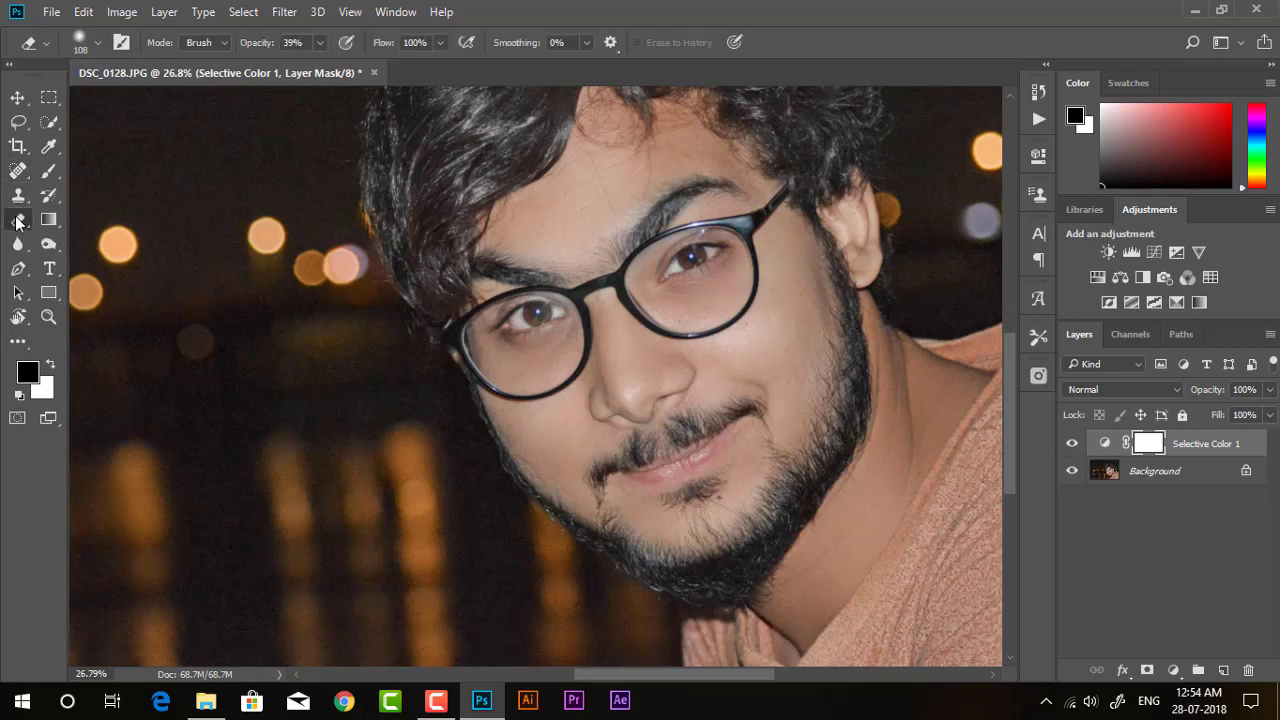
{"action": "key", "text": "b"}
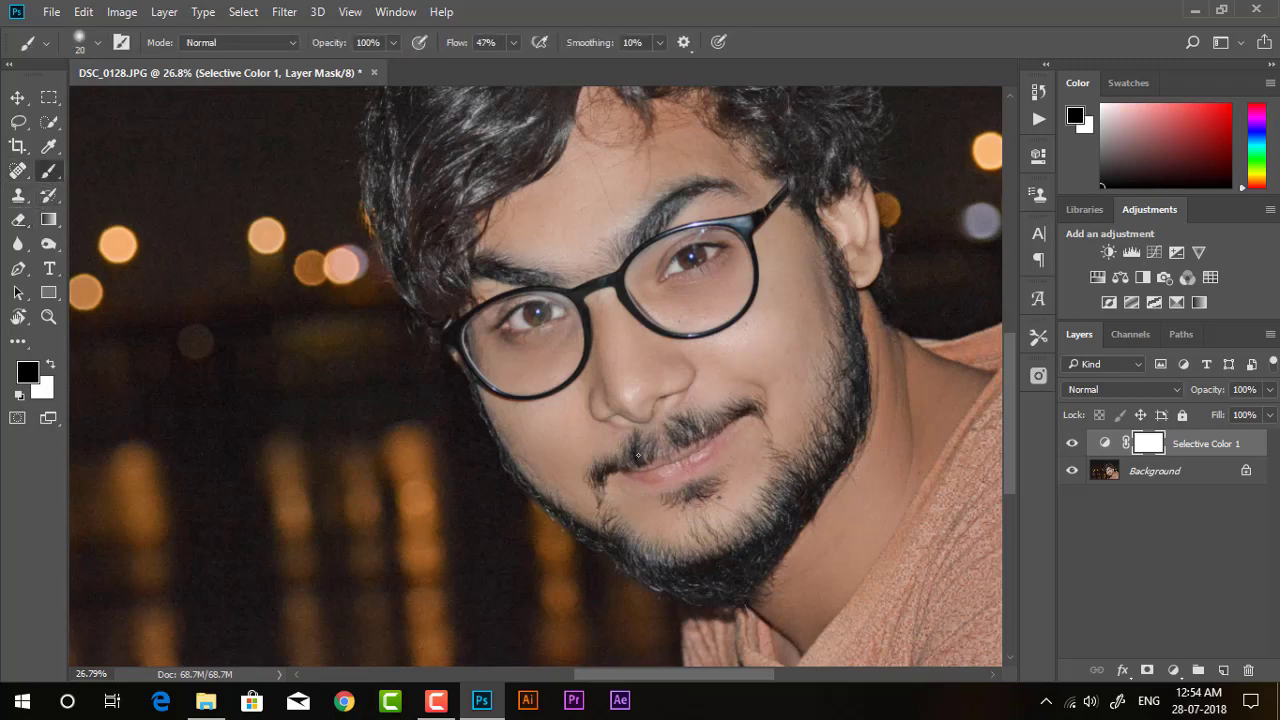
{"action": "right_click", "coordinate": [746, 455]}
{"action": "left_click_drag", "start_coordinate": [634, 200], "coordinate": [682, 200]}
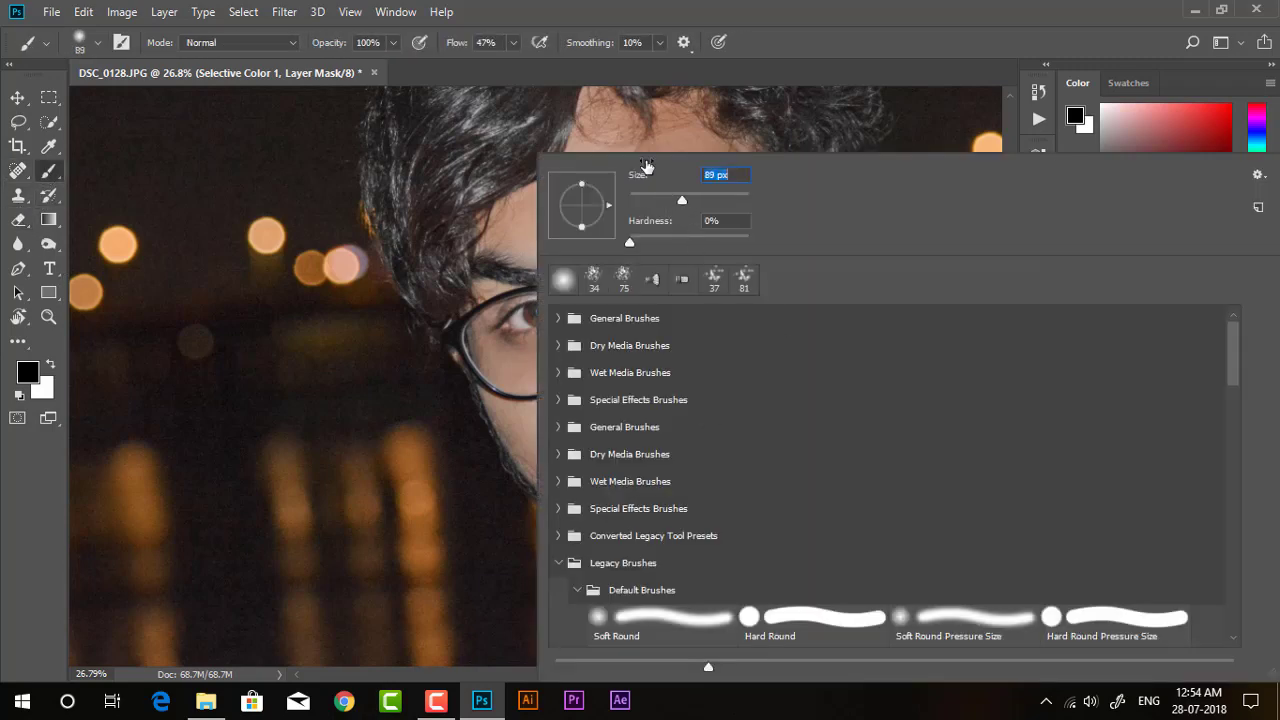
{"action": "left_click", "coordinate": [396, 43]}
{"action": "key", "text": "6"}
{"action": "key", "text": "7"}
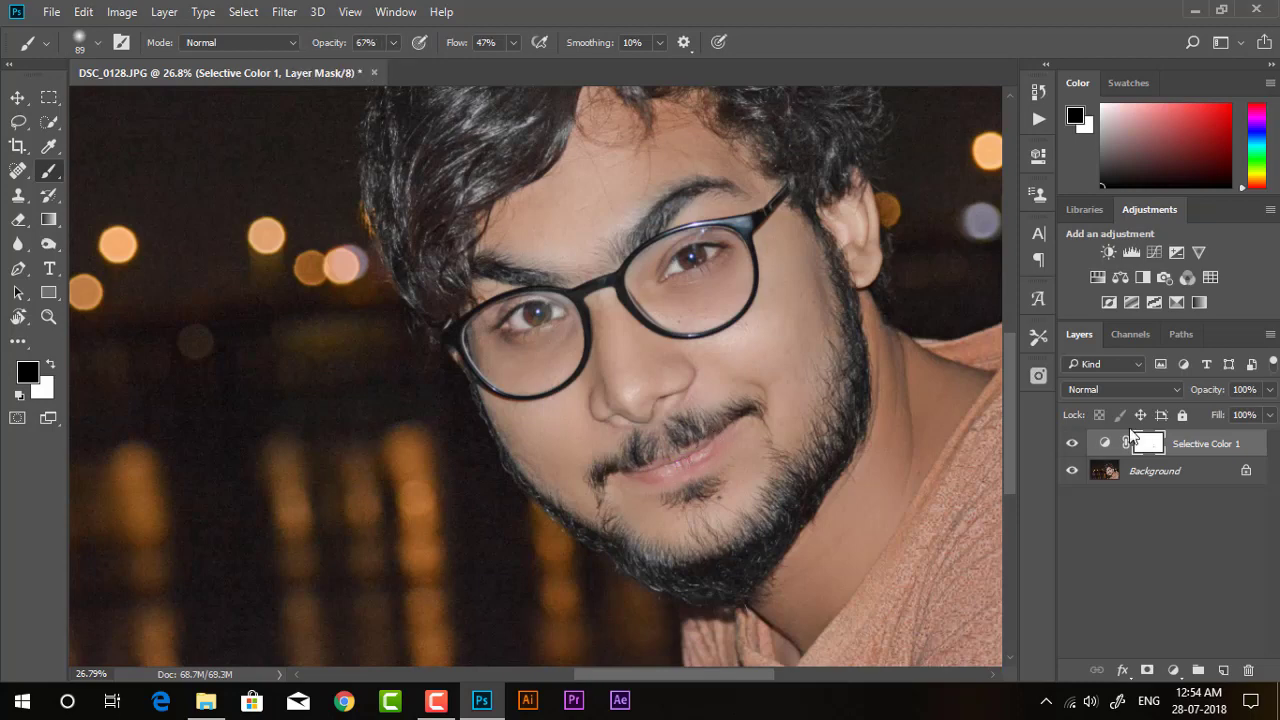
Flatten the image into a single Background layer.
{"action": "key", "text": "ctrl+minus"}
{"action": "key", "text": "ctrl+minus"}
{"action": "key", "text": "ctrl+minus"}
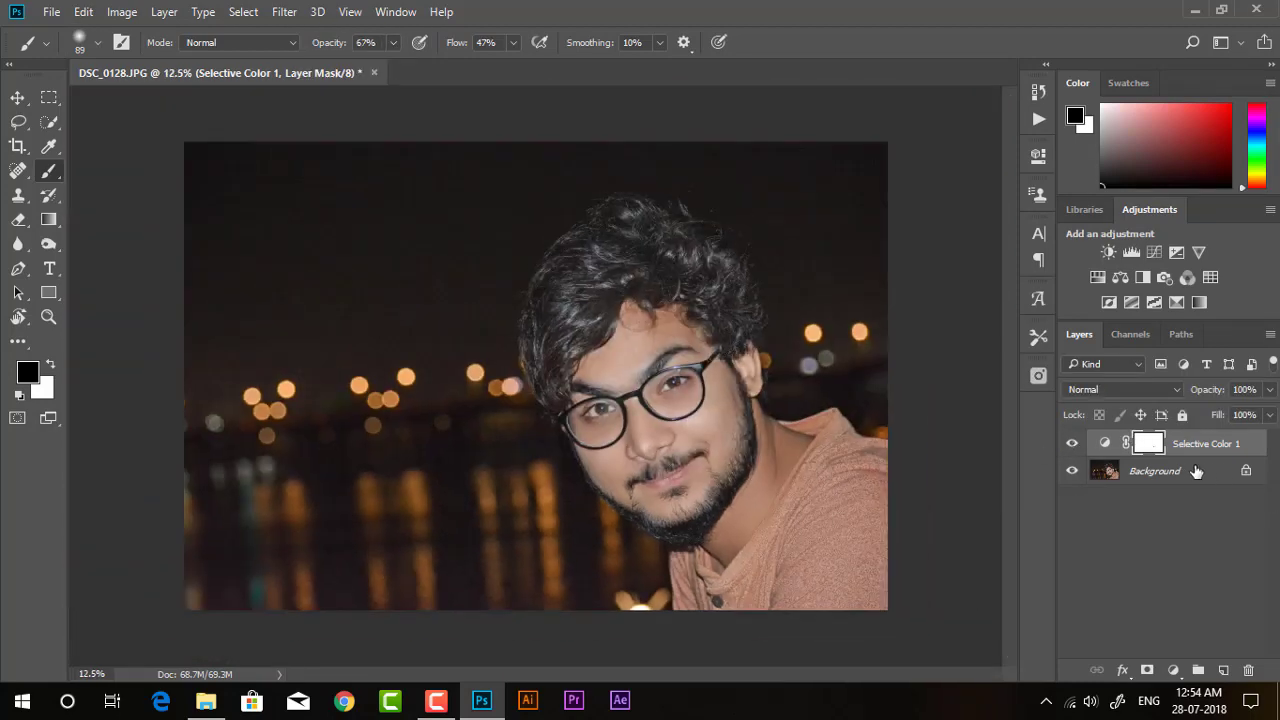
{"action": "right_click", "coordinate": [1196, 471]}
{"action": "left_click", "coordinate": [1143, 403]}
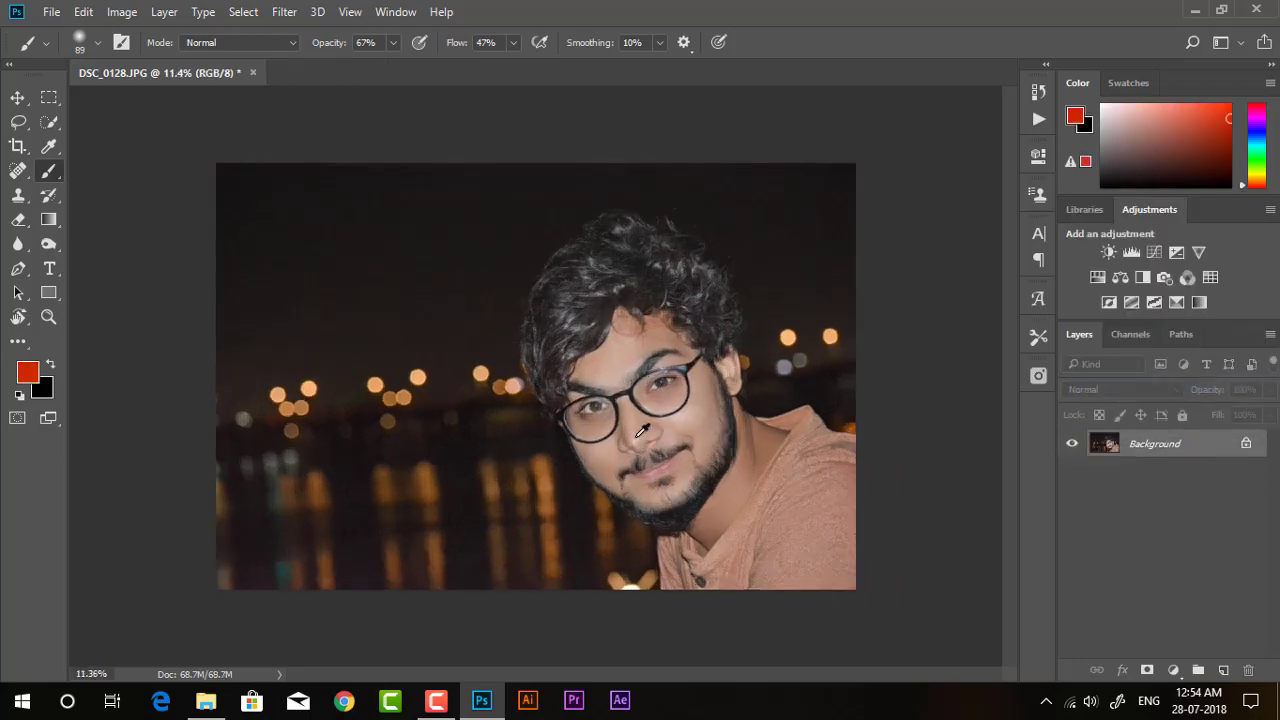
{"action": "key", "text": "ctrl+plus"}
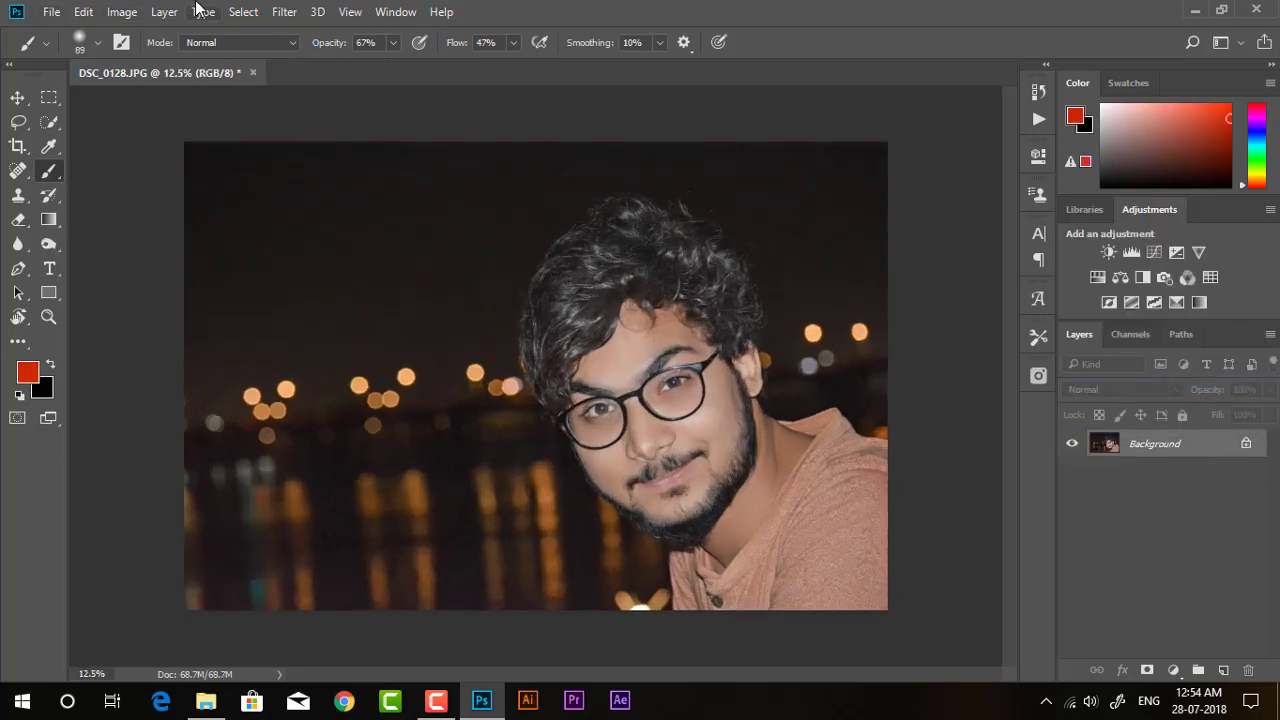
Open Color Efex Pro 4 and set the Indian Summer filter to Method 2.
{"action": "left_click", "coordinate": [284, 11]}
{"action": "mouse_move", "coordinate": [319, 423]}
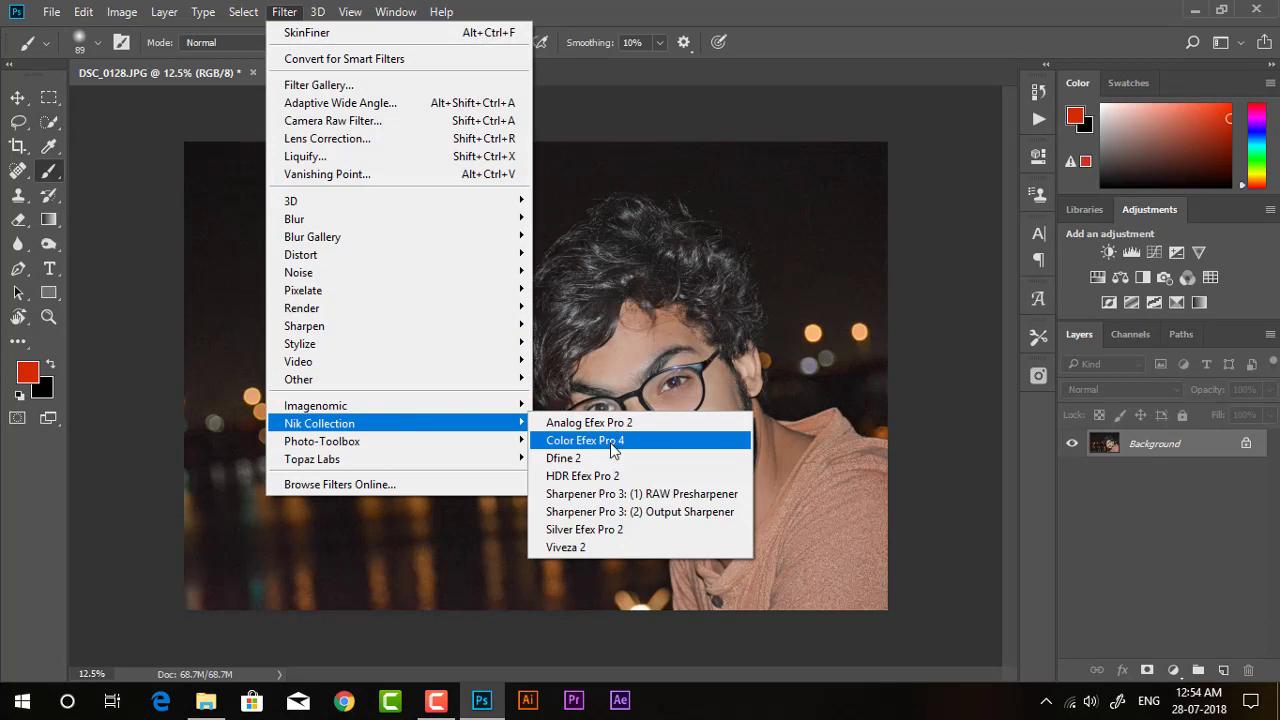
{"action": "left_click", "coordinate": [612, 447]}
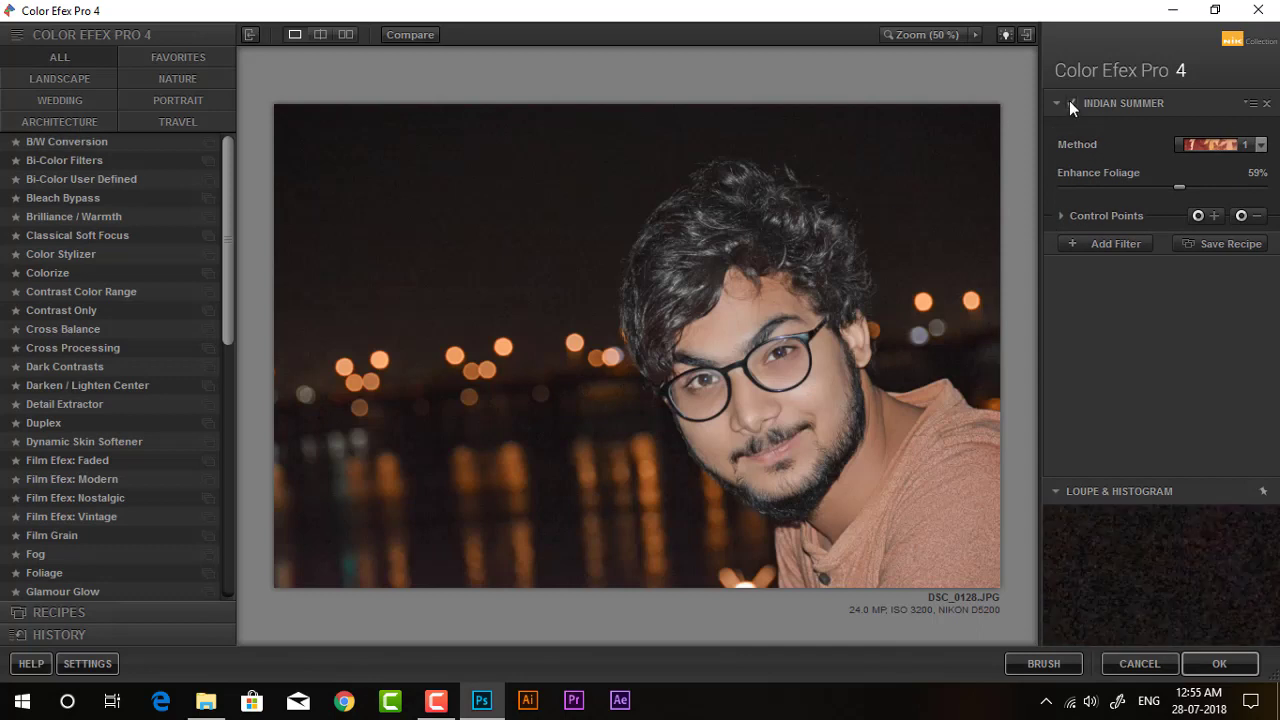
{"action": "left_click", "coordinate": [1260, 188]}
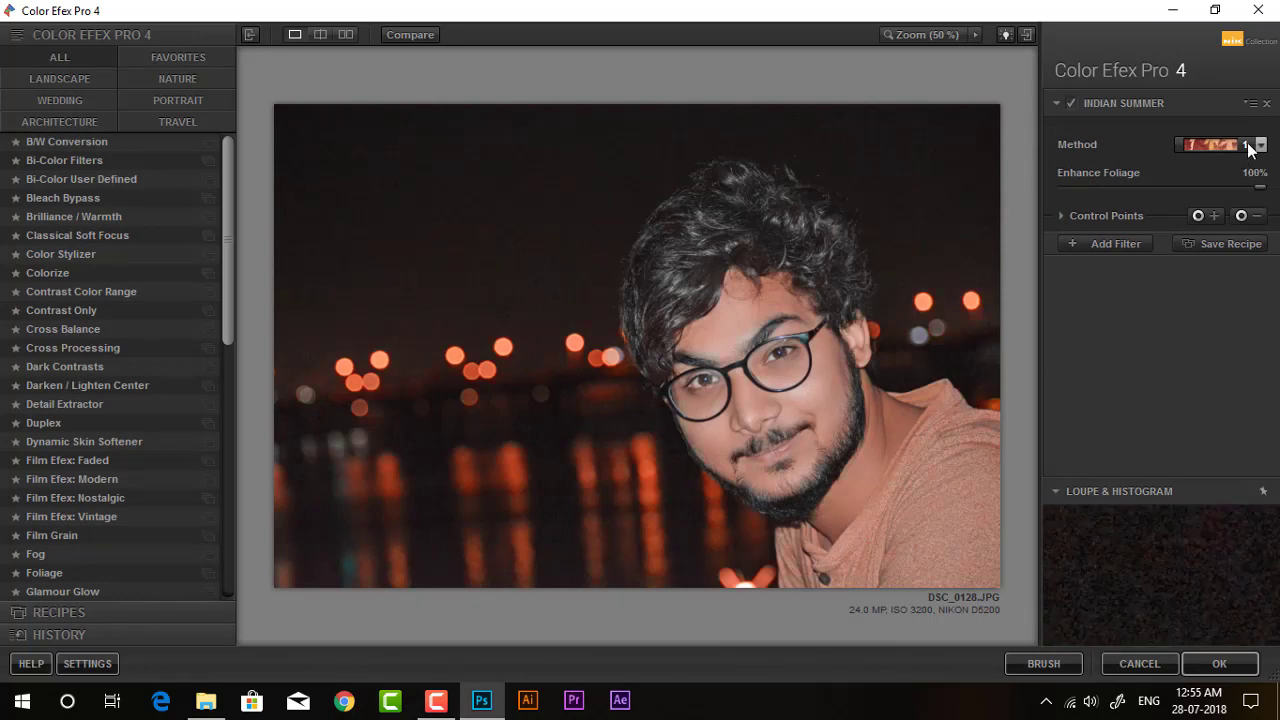
{"action": "left_click", "coordinate": [1259, 144]}
{"action": "left_click", "coordinate": [1231, 189]}
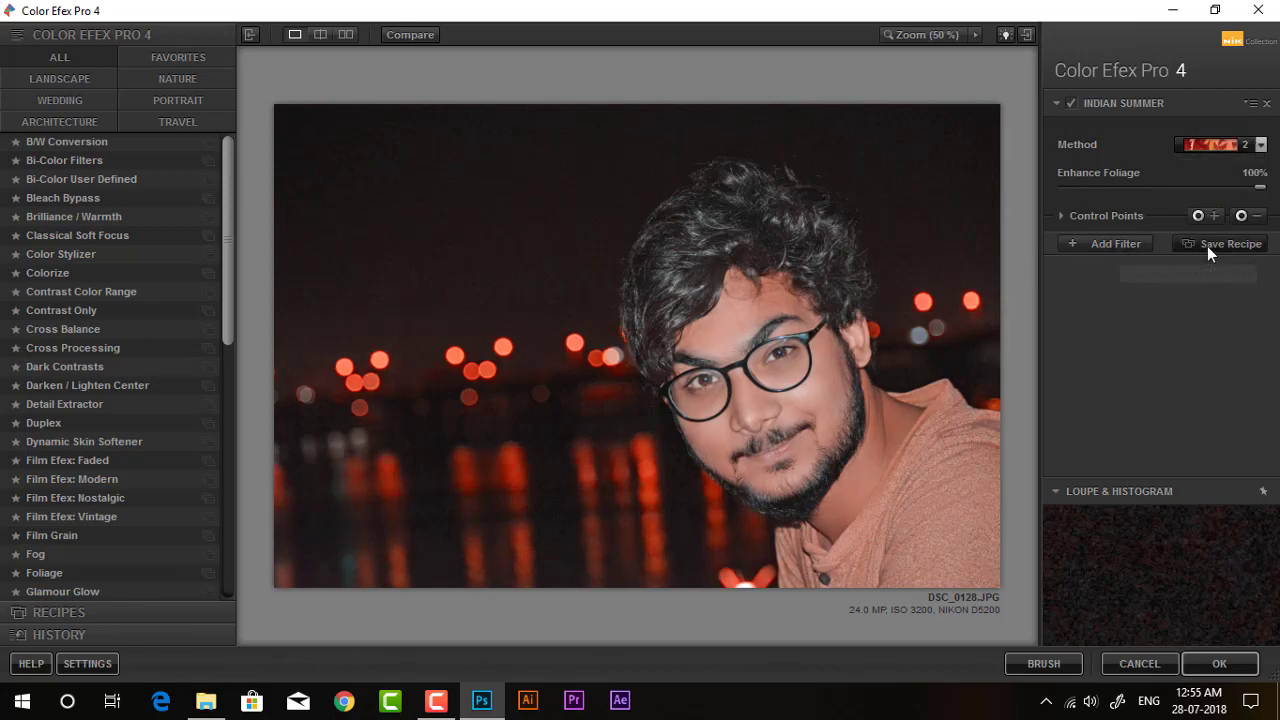
Place control points on the forehead and cheeks, and set Enhance Foliage to 74%.
{"action": "left_click", "coordinate": [1241, 215]}
{"action": "left_click", "coordinate": [760, 316]}
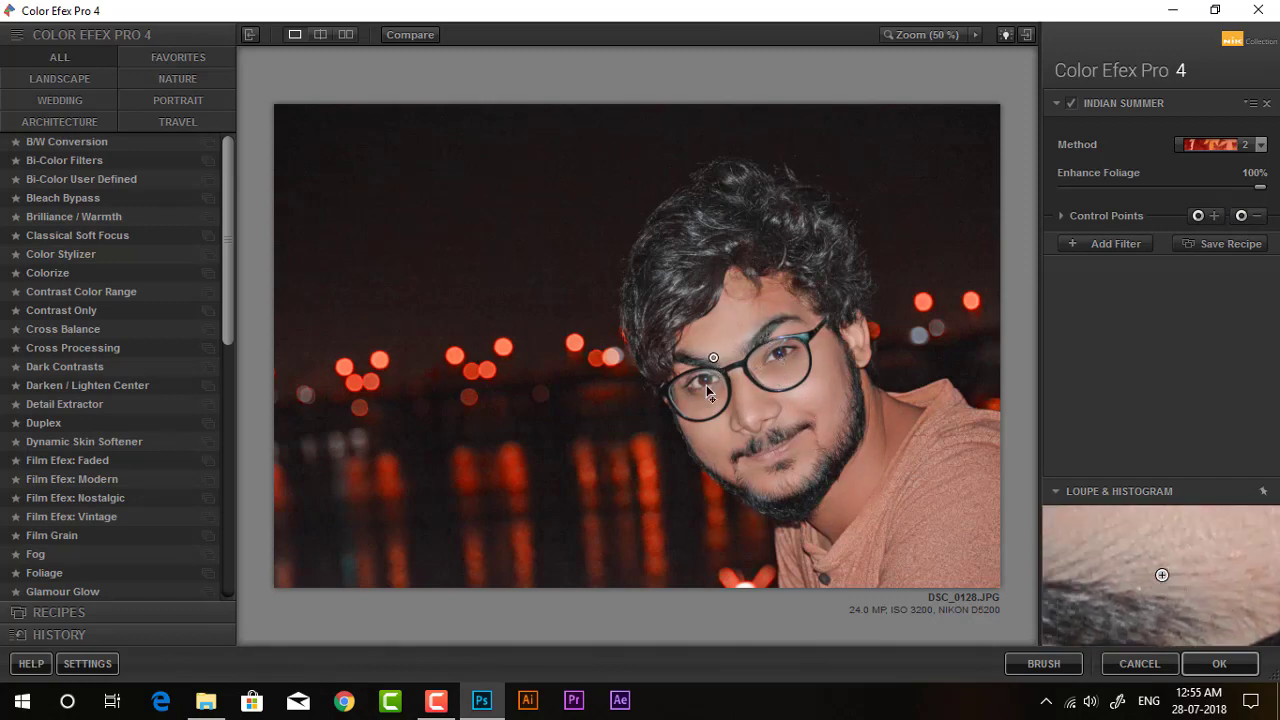
{"action": "left_click", "coordinate": [713, 425]}
{"action": "left_click_drag", "start_coordinate": [713, 425], "coordinate": [891, 427]}
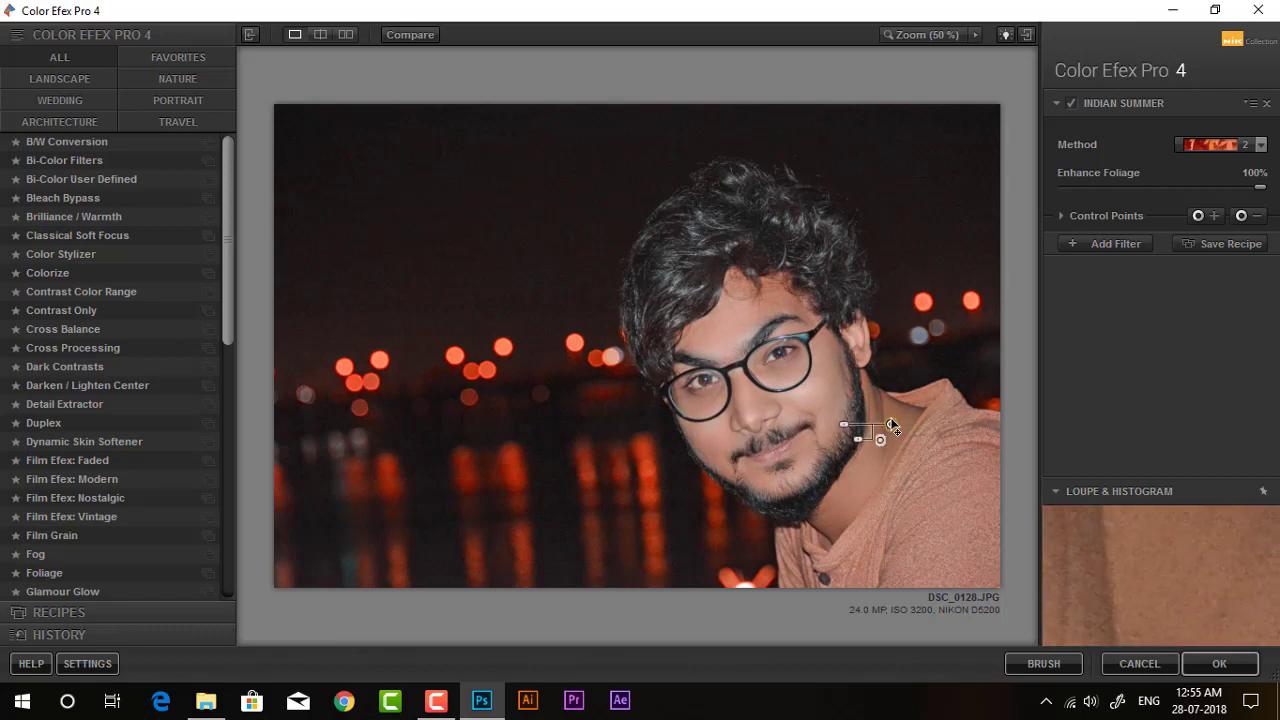
{"action": "key", "text": "Delete"}
{"action": "left_click", "coordinate": [822, 410]}
{"action": "left_click", "coordinate": [721, 422]}
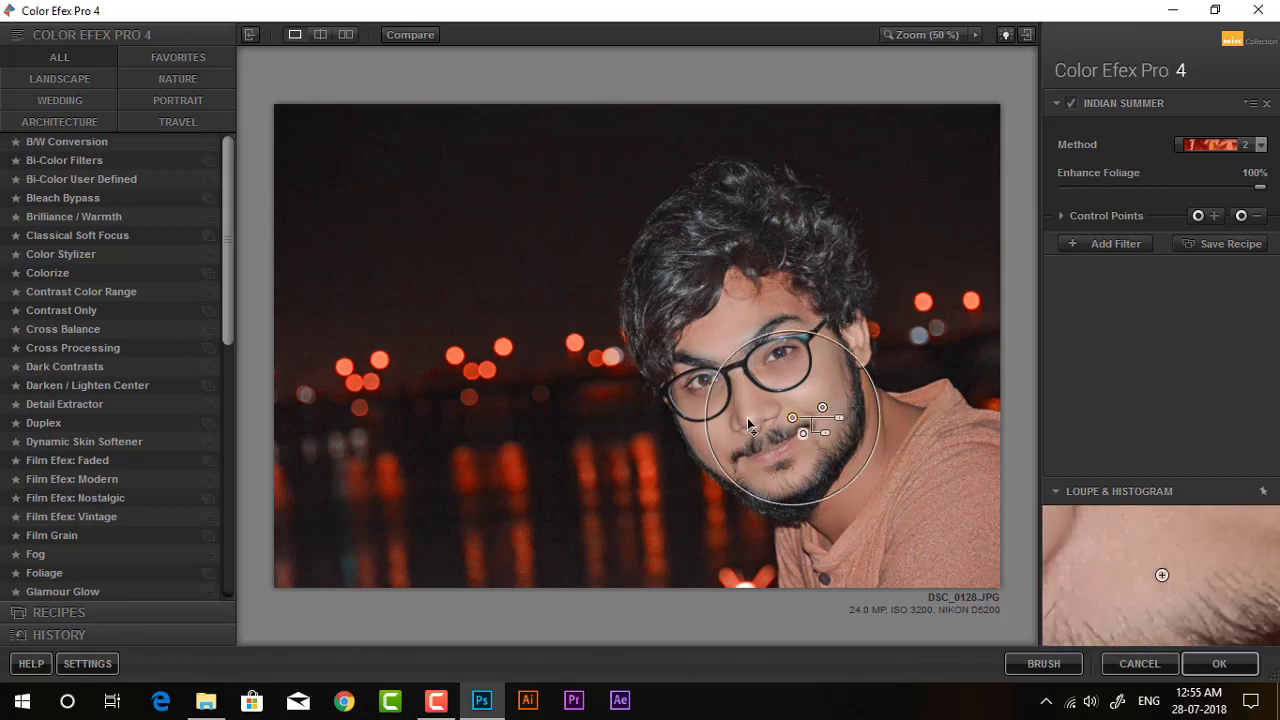
{"action": "left_click", "coordinate": [730, 328]}
{"action": "left_click_drag", "start_coordinate": [730, 328], "coordinate": [743, 295]}
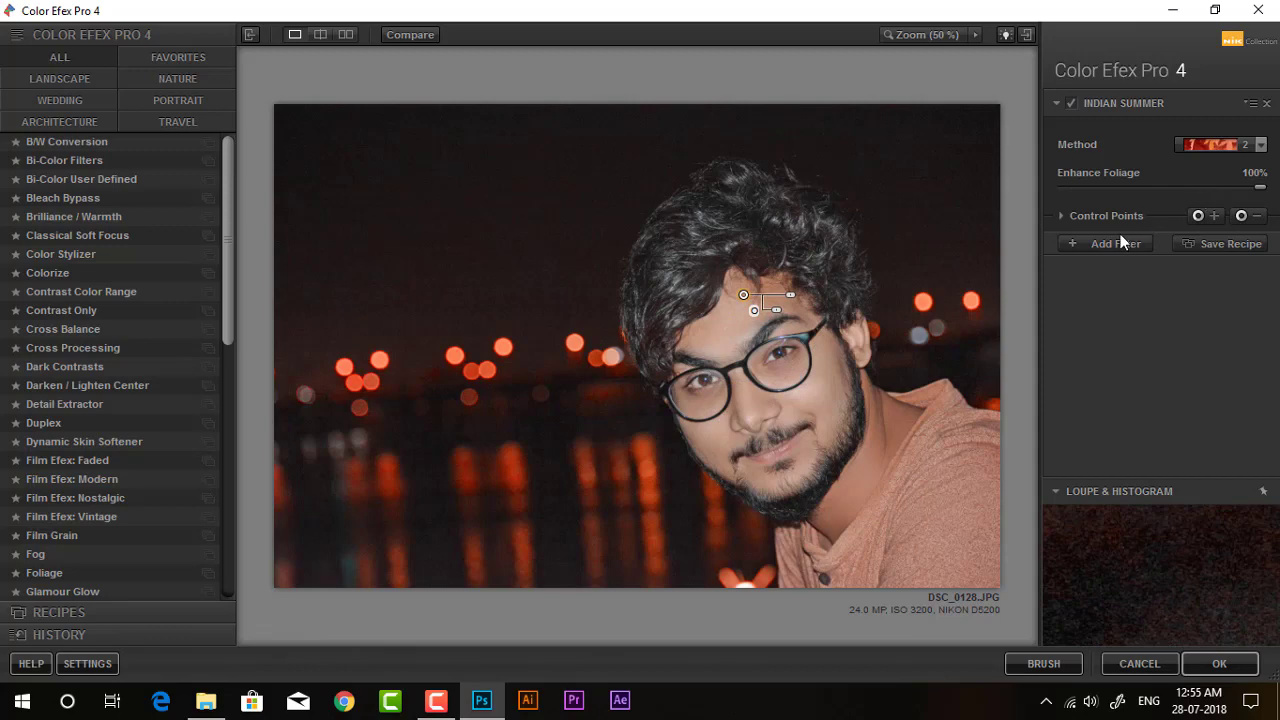
{"action": "left_click", "coordinate": [1196, 187]}
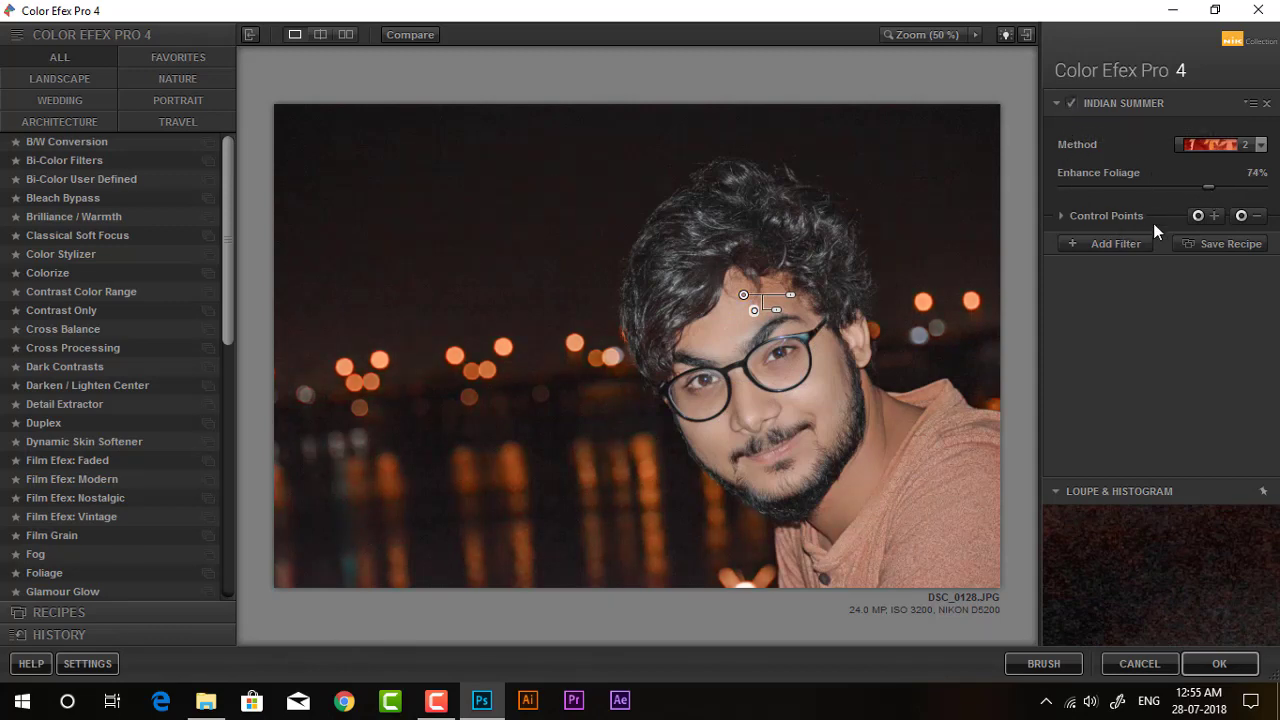
{"action": "left_click", "coordinate": [1104, 243]}
Stack a Cross Balance filter using the Tungsten To Daylight (1) preset.
{"action": "left_click", "coordinate": [60, 329]}
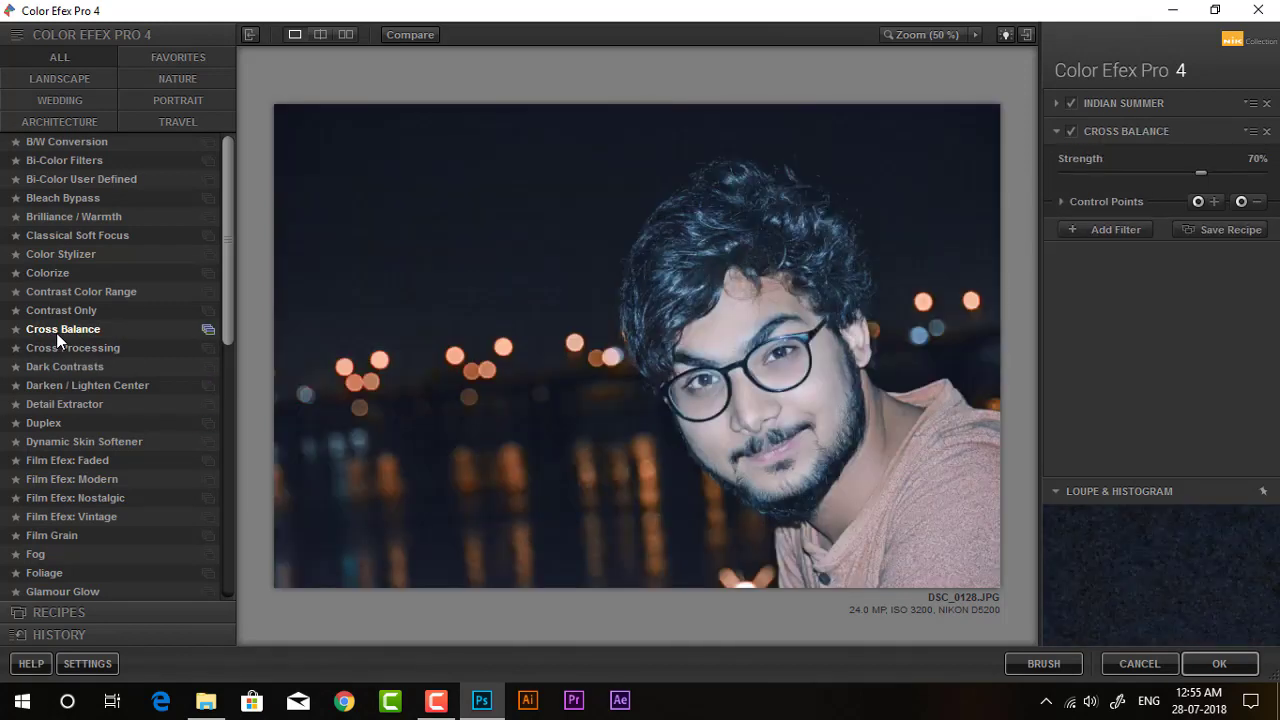
{"action": "left_click", "coordinate": [1185, 171]}
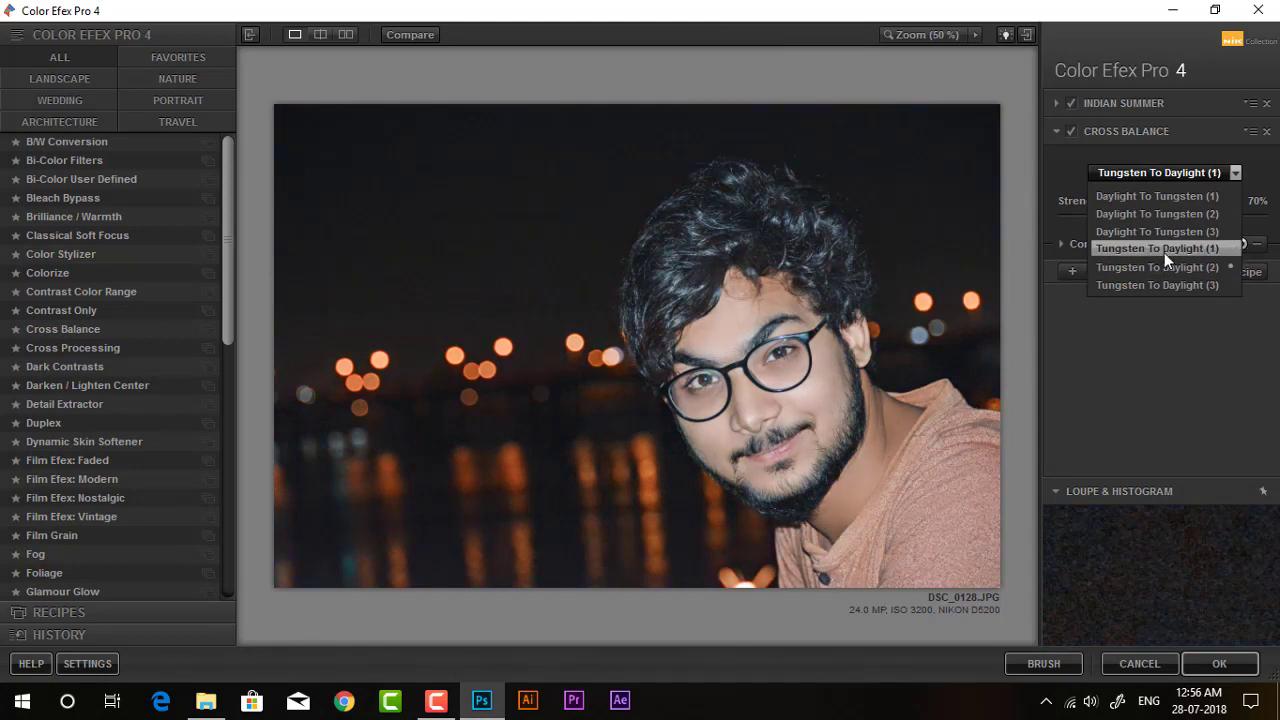
{"action": "left_click", "coordinate": [1164, 252]}
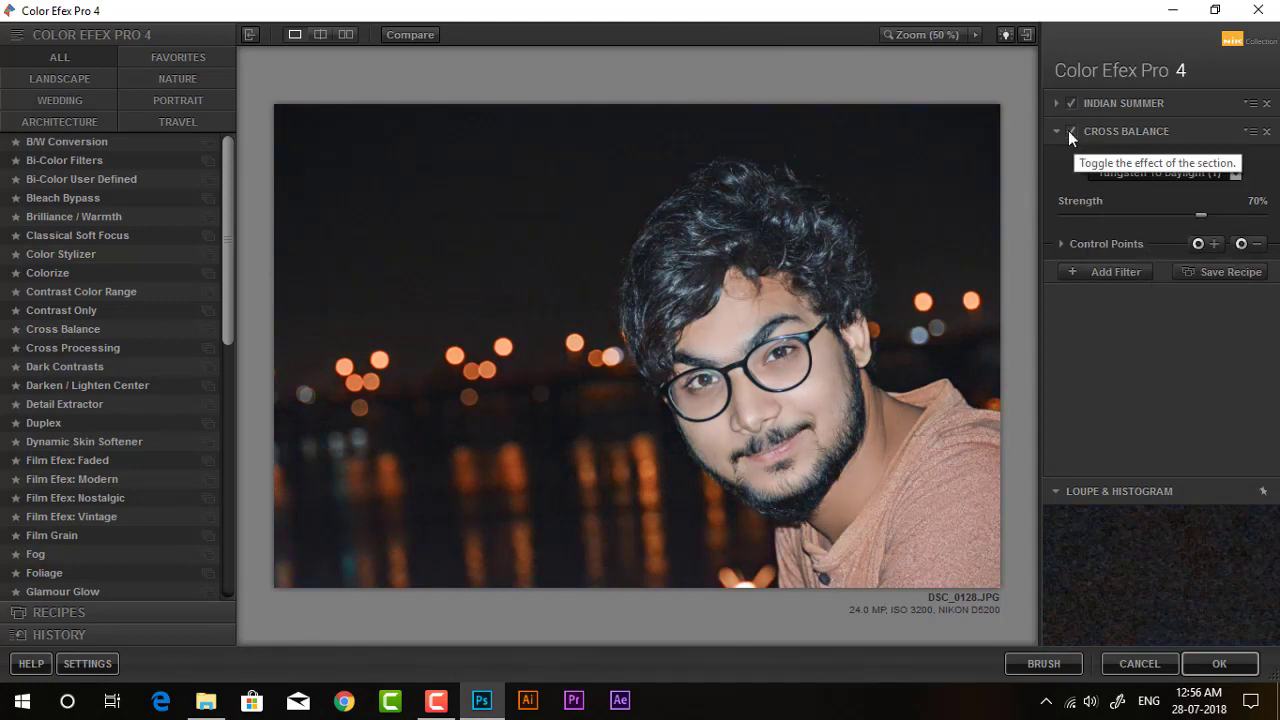
{"action": "left_click", "coordinate": [1068, 130]}
Lower Cross Balance strength to 45% and add a third filter slot.
{"action": "left_click_drag", "start_coordinate": [1200, 216], "coordinate": [1146, 218]}
{"action": "left_click", "coordinate": [1108, 272]}
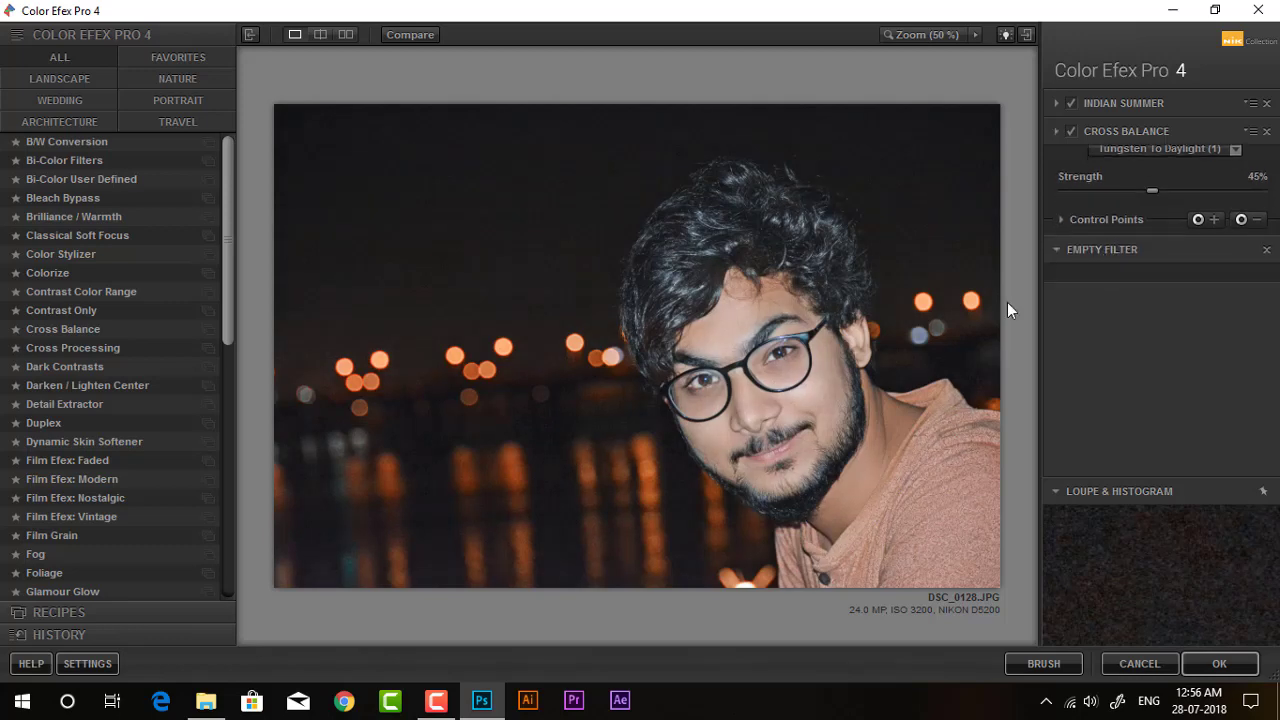
{"action": "scroll", "coordinate": [150, 320], "scroll_direction": "down", "scroll_amount": 2}
{"action": "scroll", "coordinate": [60, 379], "scroll_direction": "down", "scroll_amount": 3}
{"action": "scroll", "coordinate": [60, 379], "scroll_direction": "down", "scroll_amount": 1}
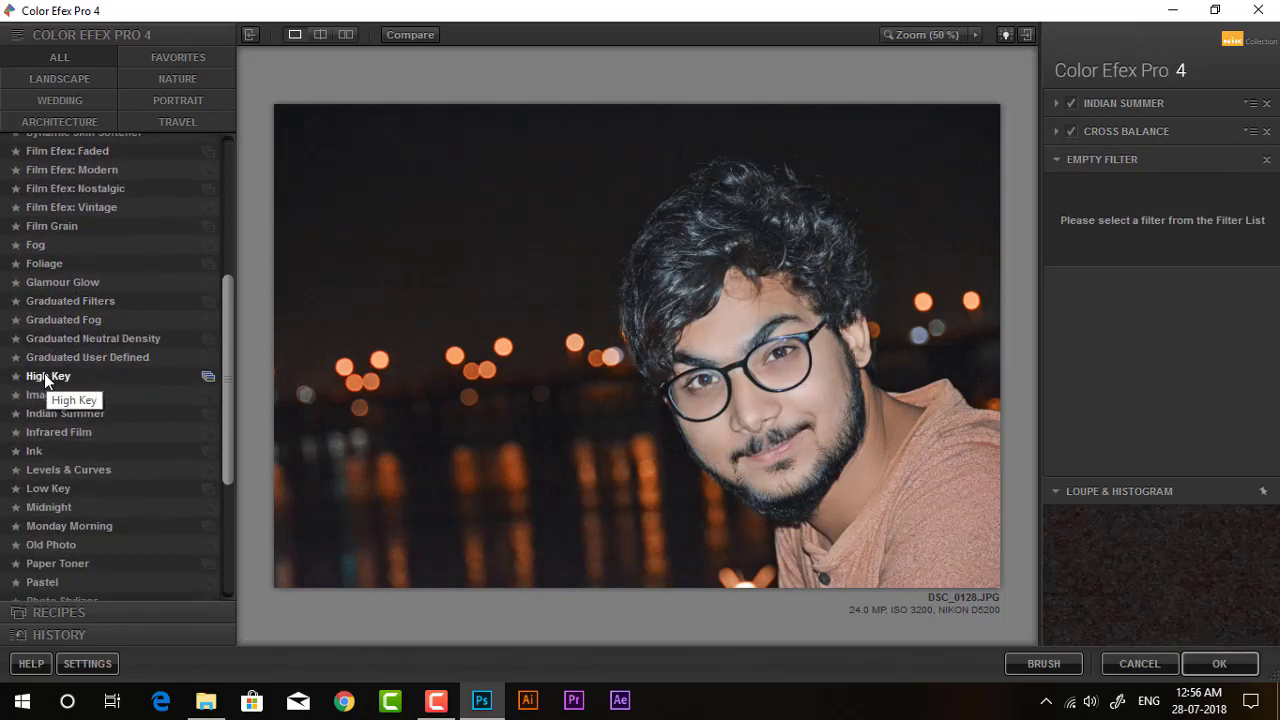
Choose the Ink filter with color set 5 at 15% strength.
{"action": "left_click", "coordinate": [45, 395]}
{"action": "left_click", "coordinate": [34, 419]}
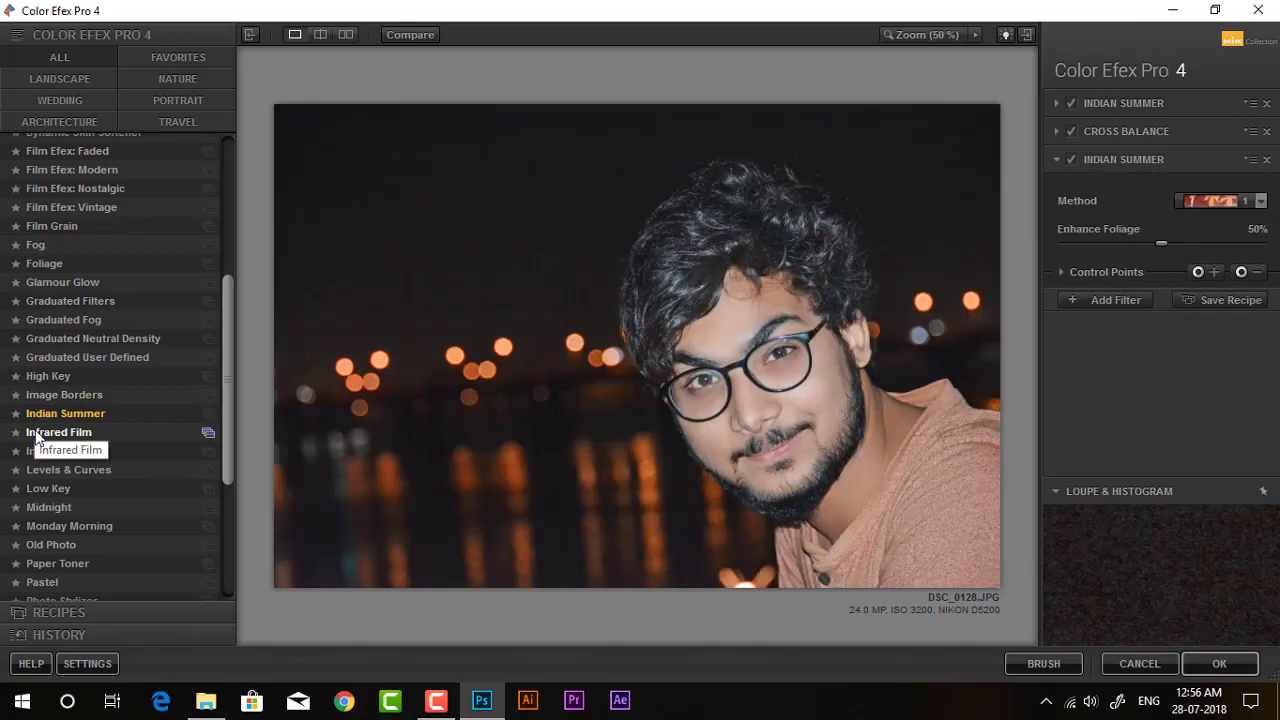
{"action": "left_click", "coordinate": [42, 433]}
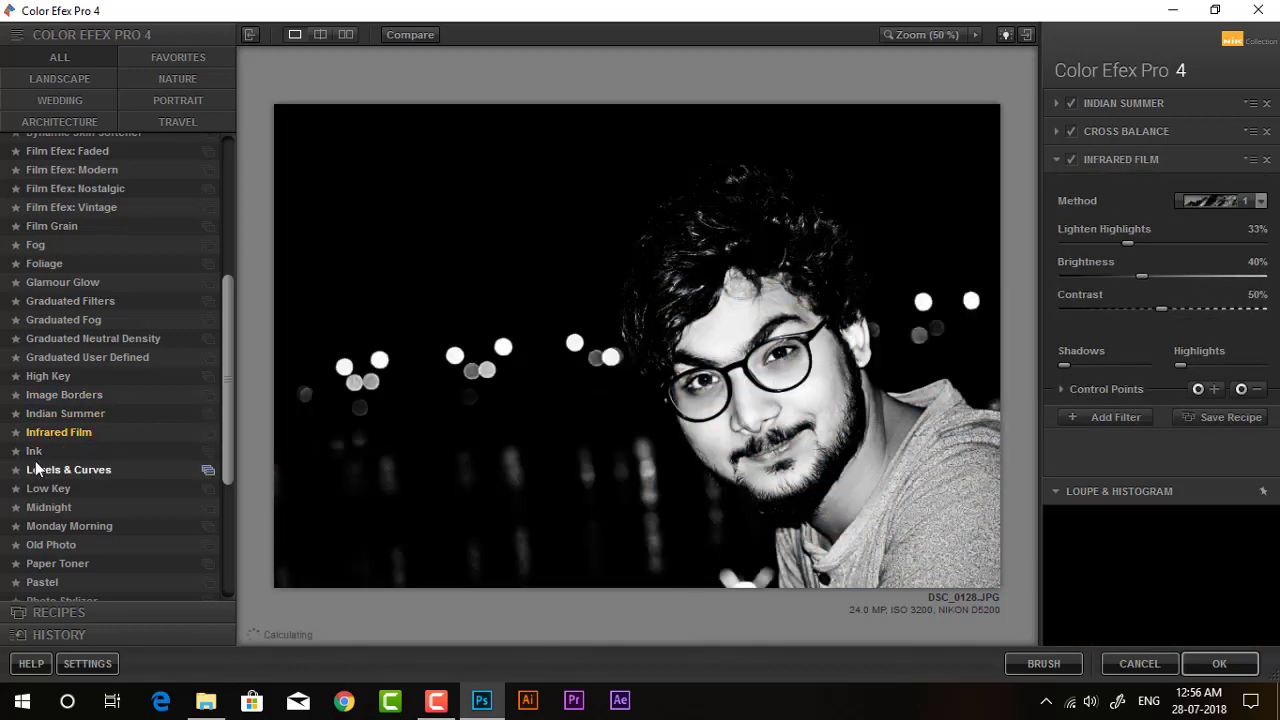
{"action": "left_click", "coordinate": [42, 469]}
{"action": "left_click", "coordinate": [34, 452]}
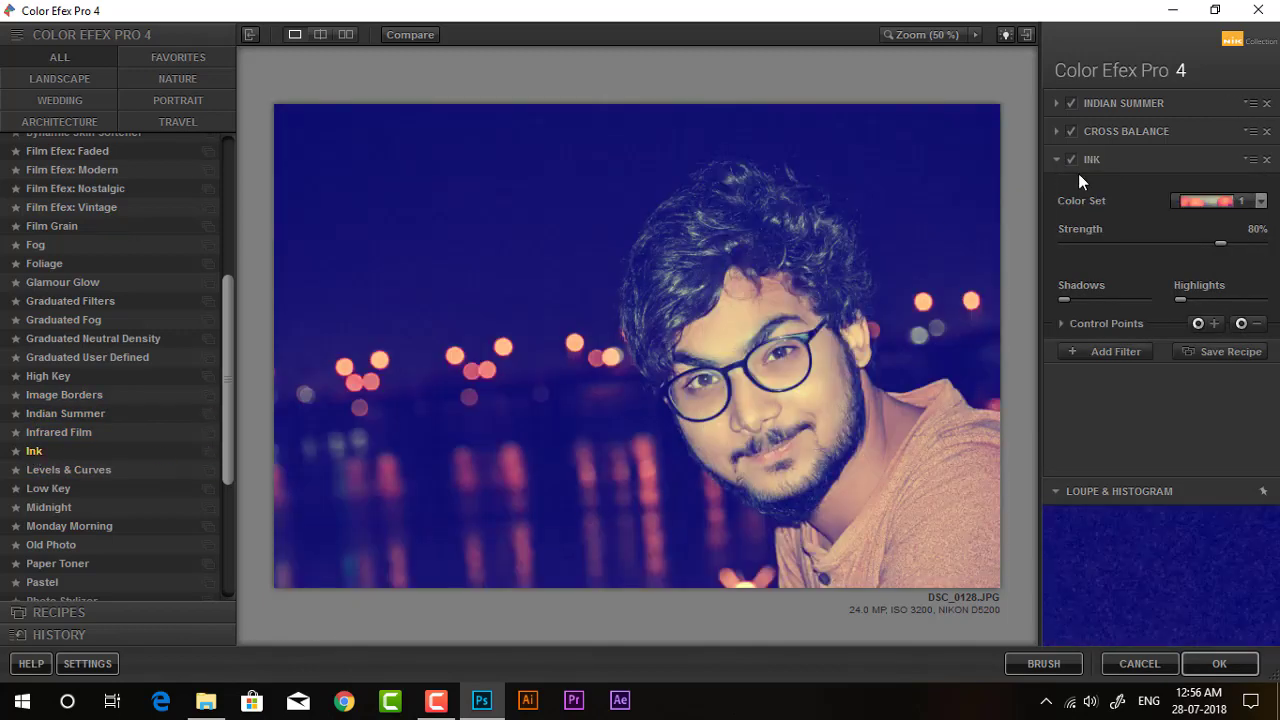
{"action": "left_click", "coordinate": [1228, 200]}
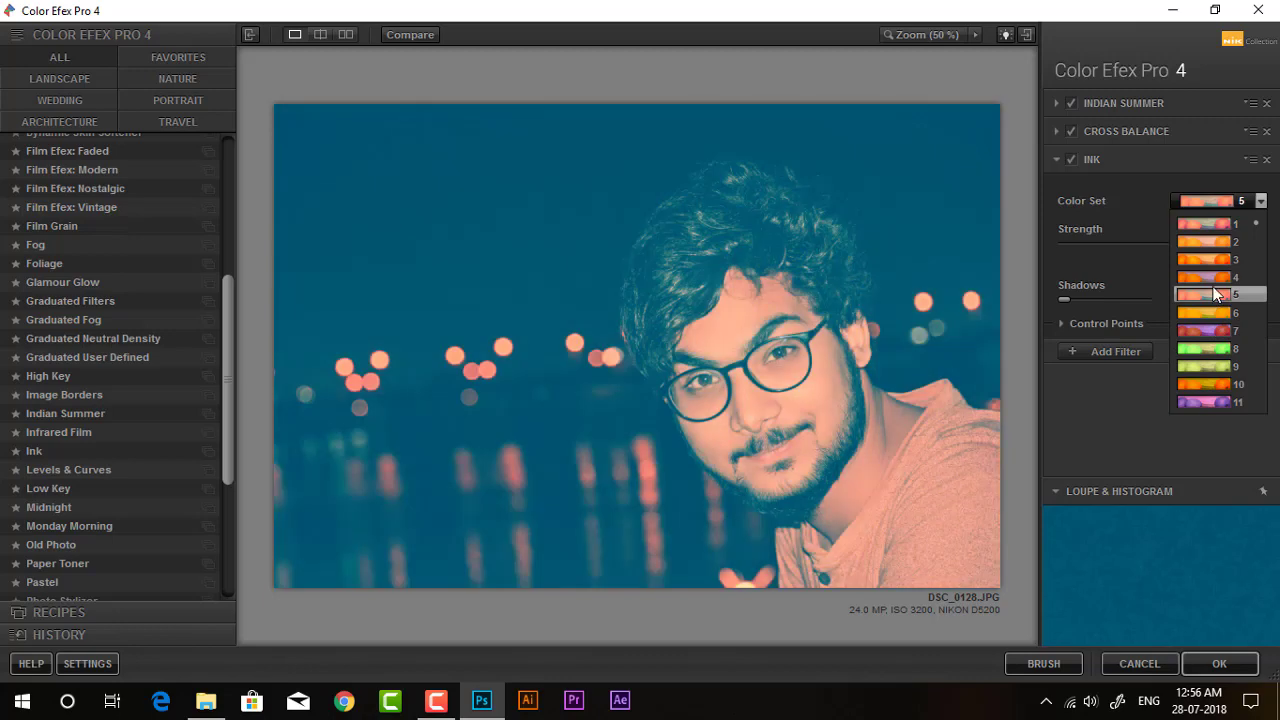
{"action": "left_click", "coordinate": [1215, 295]}
{"action": "left_click_drag", "start_coordinate": [1107, 243], "coordinate": [1046, 248]}
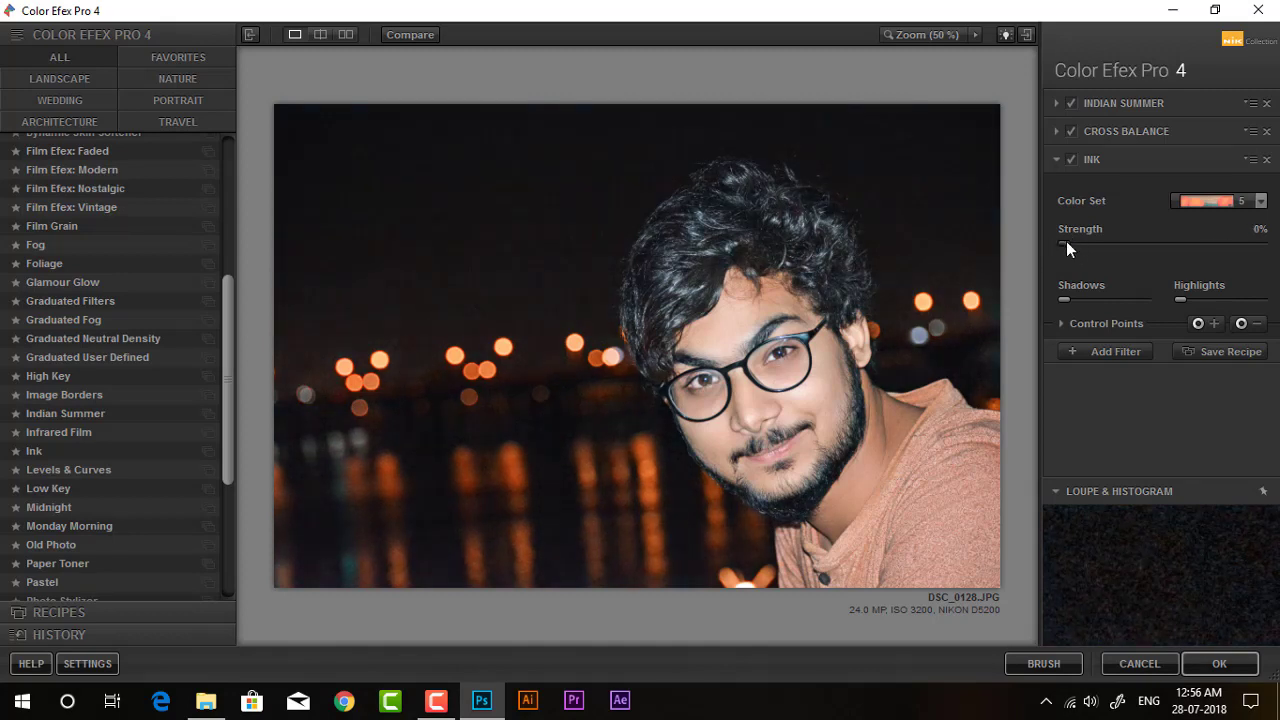
Fine-tune Ink strength, lower its opacity to about 45%, and apply the filters.
{"action": "scroll", "coordinate": [1066, 241], "scroll_direction": "up", "scroll_amount": 1}
{"action": "scroll", "coordinate": [1066, 242], "scroll_direction": "up", "scroll_amount": 5}
{"action": "scroll", "coordinate": [1066, 242], "scroll_direction": "up", "scroll_amount": 5}
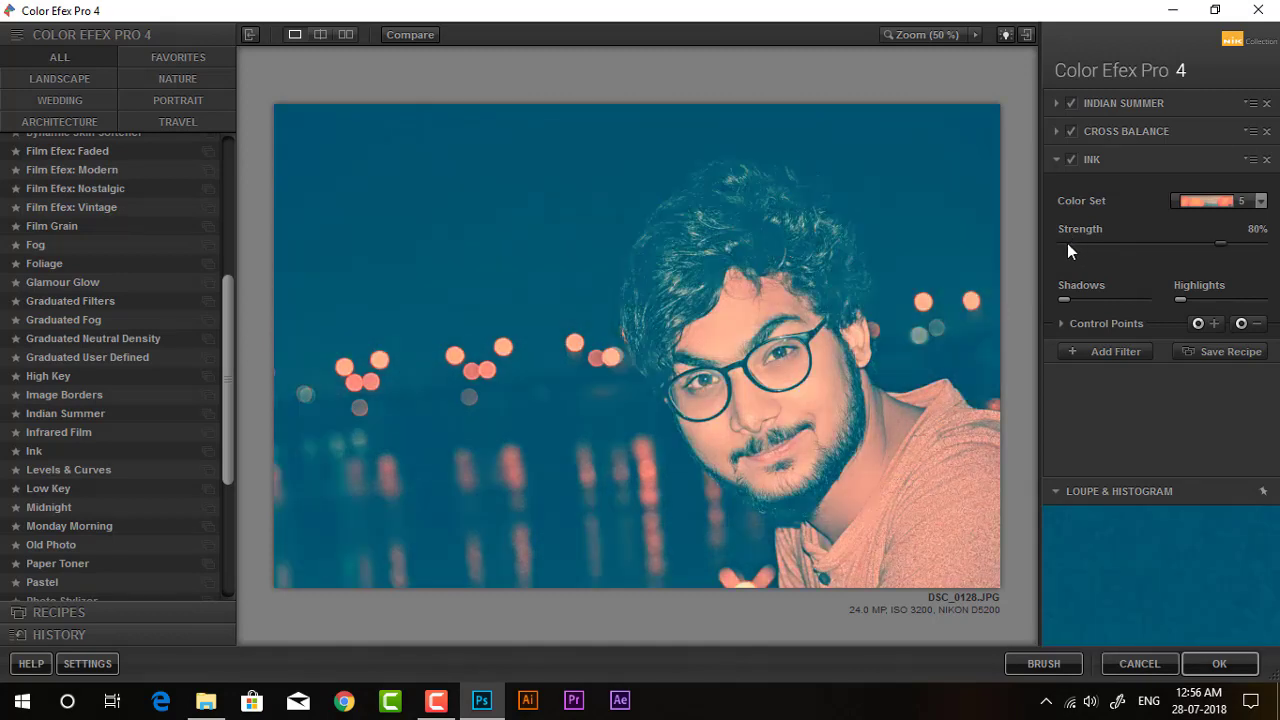
{"action": "left_click_drag", "start_coordinate": [1067, 243], "coordinate": [1084, 241]}
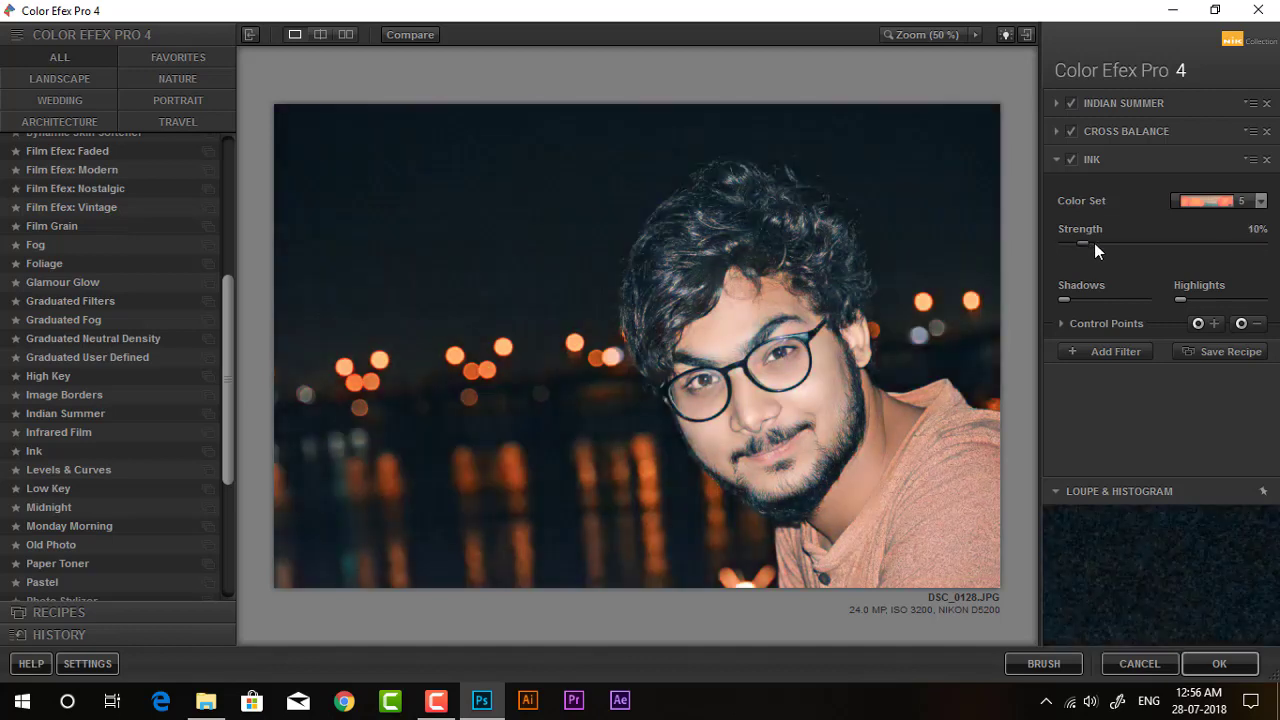
{"action": "left_click", "coordinate": [1064, 324]}
{"action": "left_click_drag", "start_coordinate": [1178, 364], "coordinate": [1164, 365]}
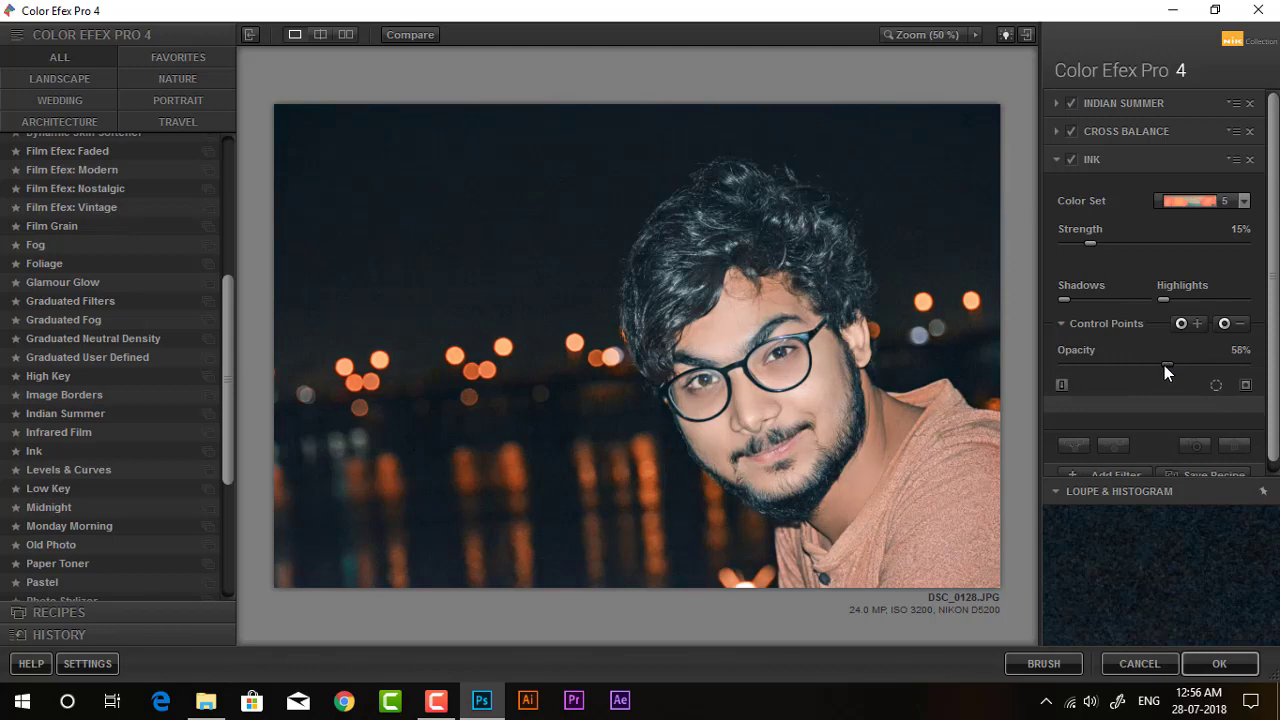
{"action": "left_click", "coordinate": [1200, 663]}
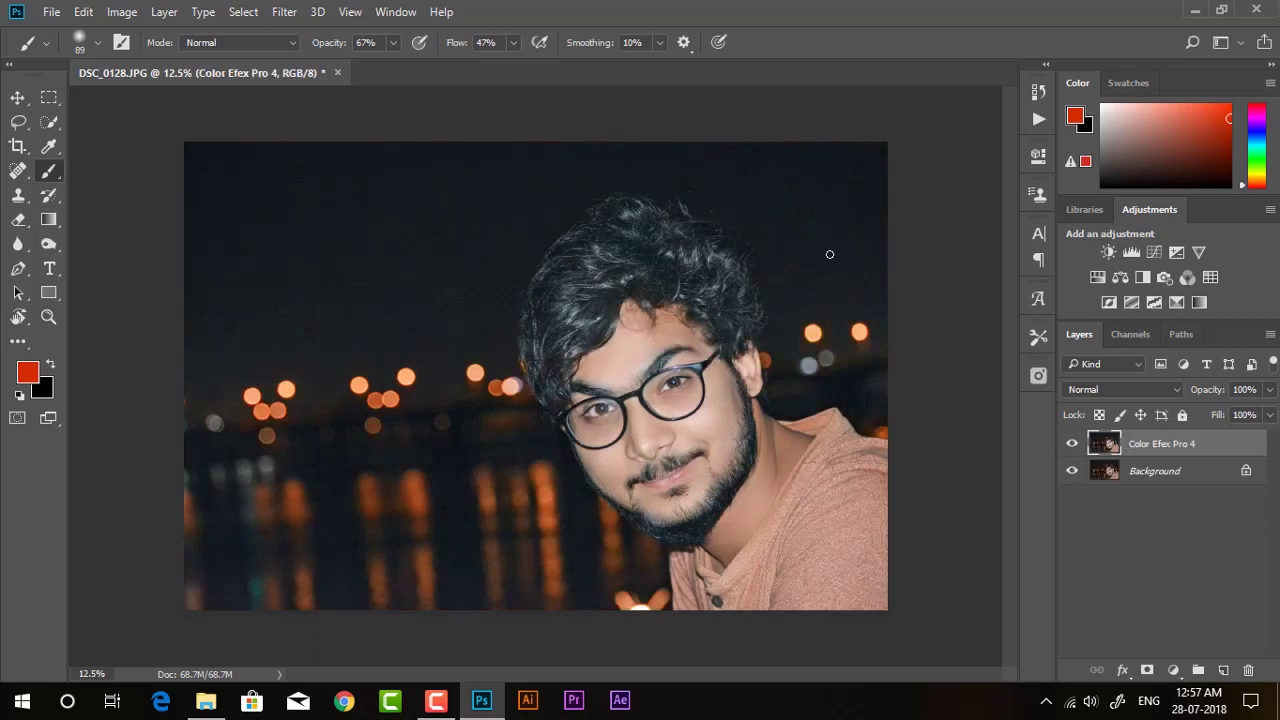
Merge the Color Efex Pro 4 layer into the Background using Merge Visible.
{"action": "scroll", "coordinate": [645, 440], "scroll_direction": "down", "scroll_amount": 3}
{"action": "scroll", "coordinate": [645, 440], "scroll_direction": "up", "scroll_amount": 2}
{"action": "scroll", "coordinate": [645, 440], "scroll_direction": "up", "scroll_amount": 2}
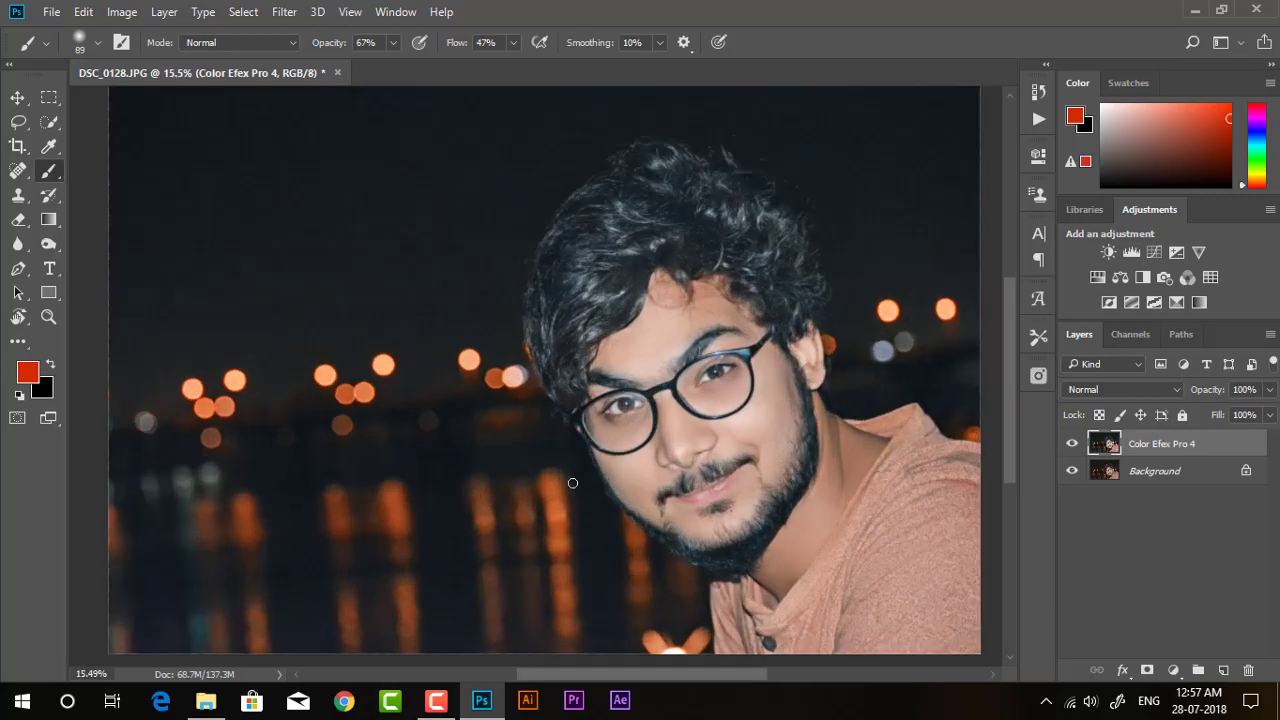
{"action": "scroll", "coordinate": [645, 440], "scroll_direction": "down", "scroll_amount": 1}
{"action": "left_click", "coordinate": [1072, 443]}
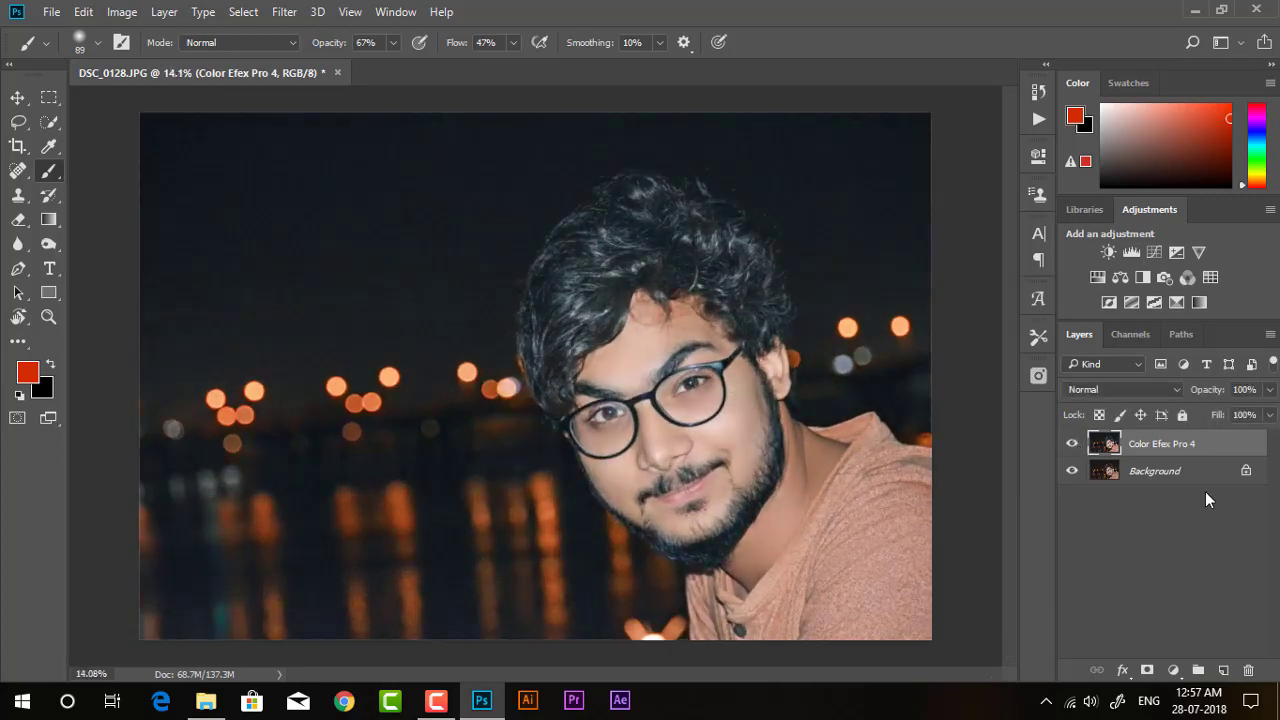
{"action": "right_click", "coordinate": [1199, 472]}
{"action": "left_click", "coordinate": [1140, 399]}
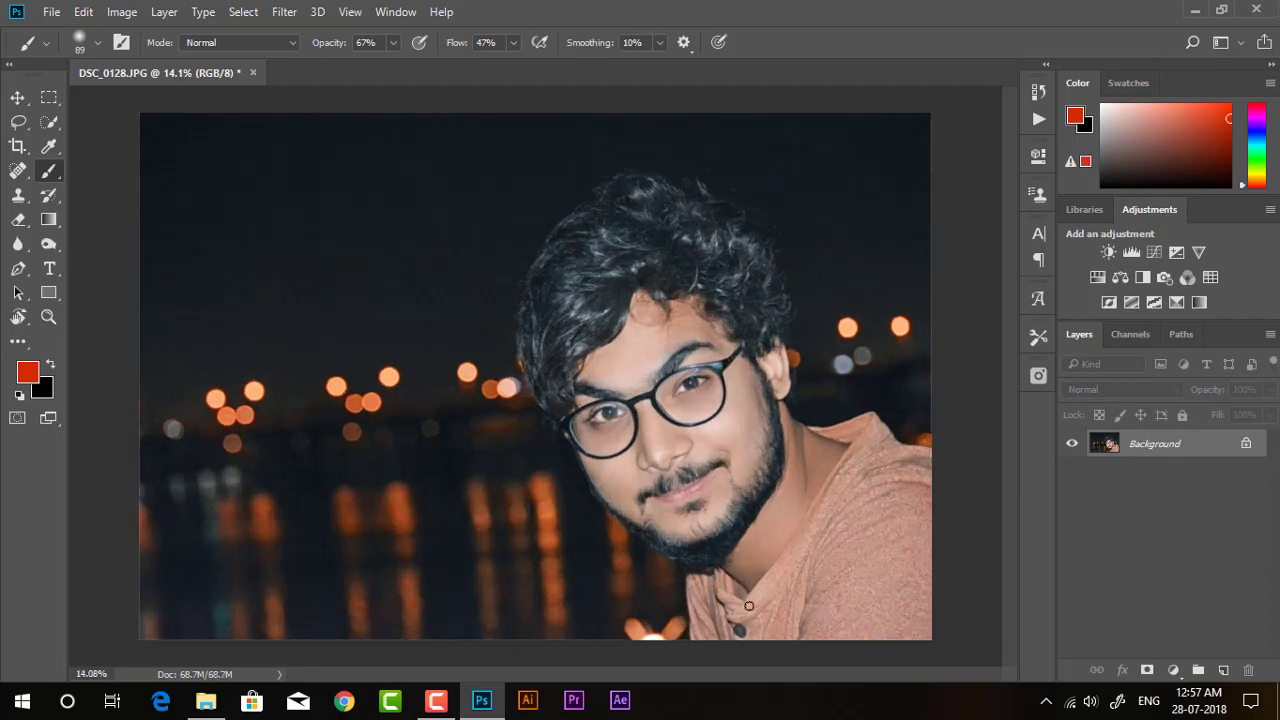
Add a Selective Color adjustment layer and, in Blues, reset Cyan to 0 and add Yellow.
{"action": "left_click", "coordinate": [1174, 670]}
{"action": "left_click", "coordinate": [1150, 657]}
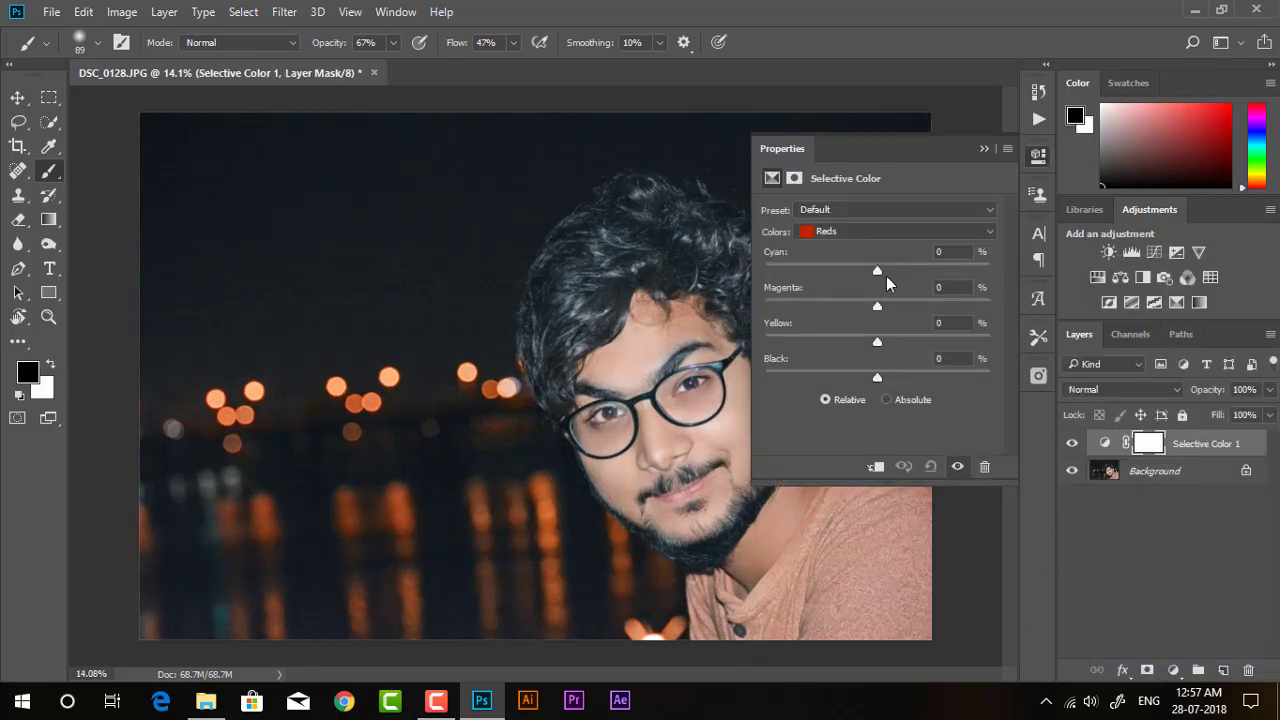
{"action": "left_click", "coordinate": [858, 232]}
{"action": "left_click", "coordinate": [834, 308]}
{"action": "mouse_move", "coordinate": [877, 270]}
{"action": "left_mouse_down"}
{"action": "mouse_move", "coordinate": [825, 270]}
{"action": "mouse_move", "coordinate": [906, 271]}
{"action": "mouse_move", "coordinate": [765, 271]}
{"action": "left_mouse_up"}
{"action": "left_click", "coordinate": [952, 252]}
{"action": "type", "text": "0"}
{"action": "mouse_move", "coordinate": [877, 341]}
{"action": "left_mouse_down"}
{"action": "mouse_move", "coordinate": [930, 344]}
{"action": "mouse_move", "coordinate": [900, 343]}
{"action": "left_mouse_up"}
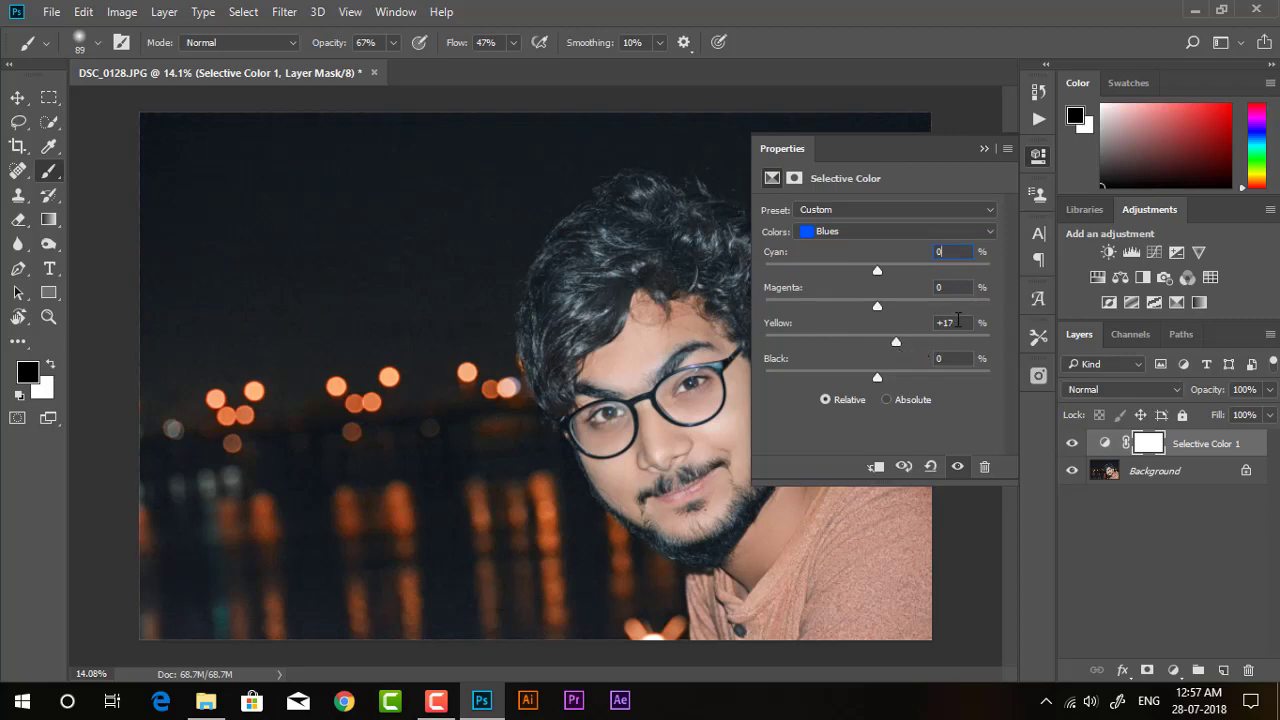
Reduce Yellow in the Yellows, then in Reds adjust Cyan, cut Magenta, zero values, and add Yellow.
{"action": "left_click", "coordinate": [852, 231]}
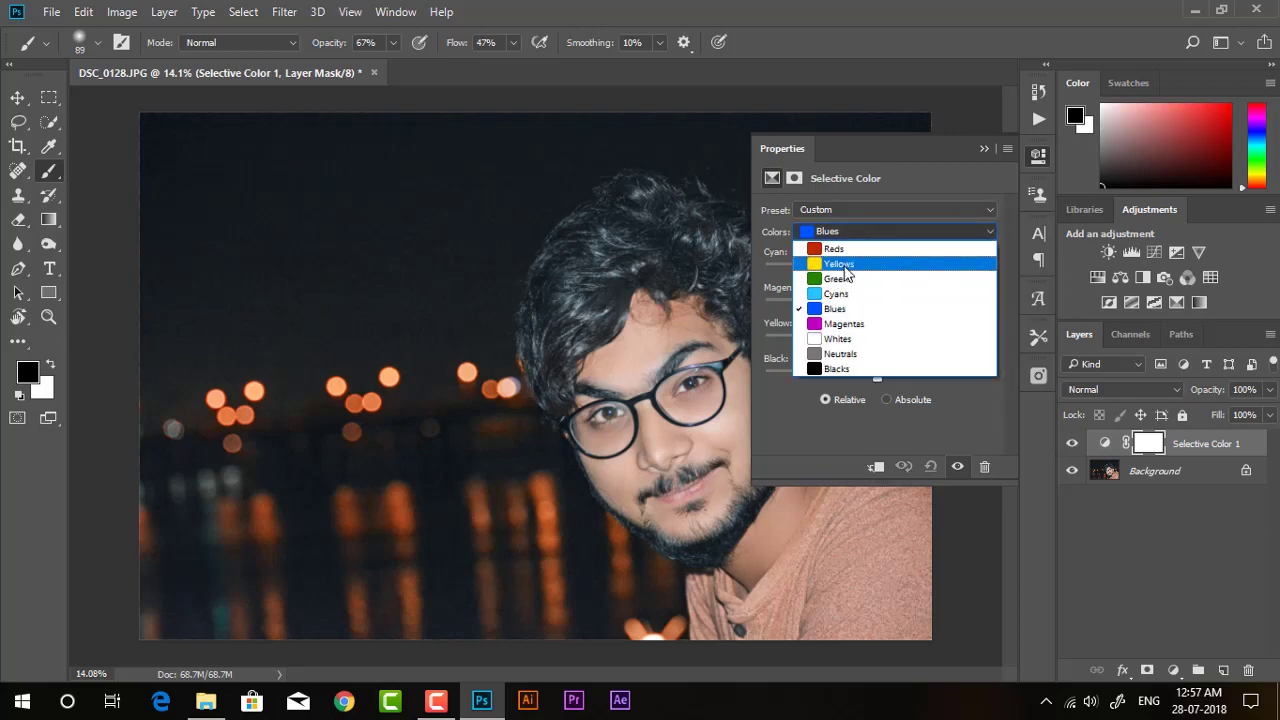
{"action": "left_click", "coordinate": [840, 263]}
{"action": "mouse_move", "coordinate": [877, 340]}
{"action": "left_mouse_down"}
{"action": "mouse_move", "coordinate": [947, 342]}
{"action": "mouse_move", "coordinate": [775, 341]}
{"action": "mouse_move", "coordinate": [827, 338]}
{"action": "left_mouse_up"}
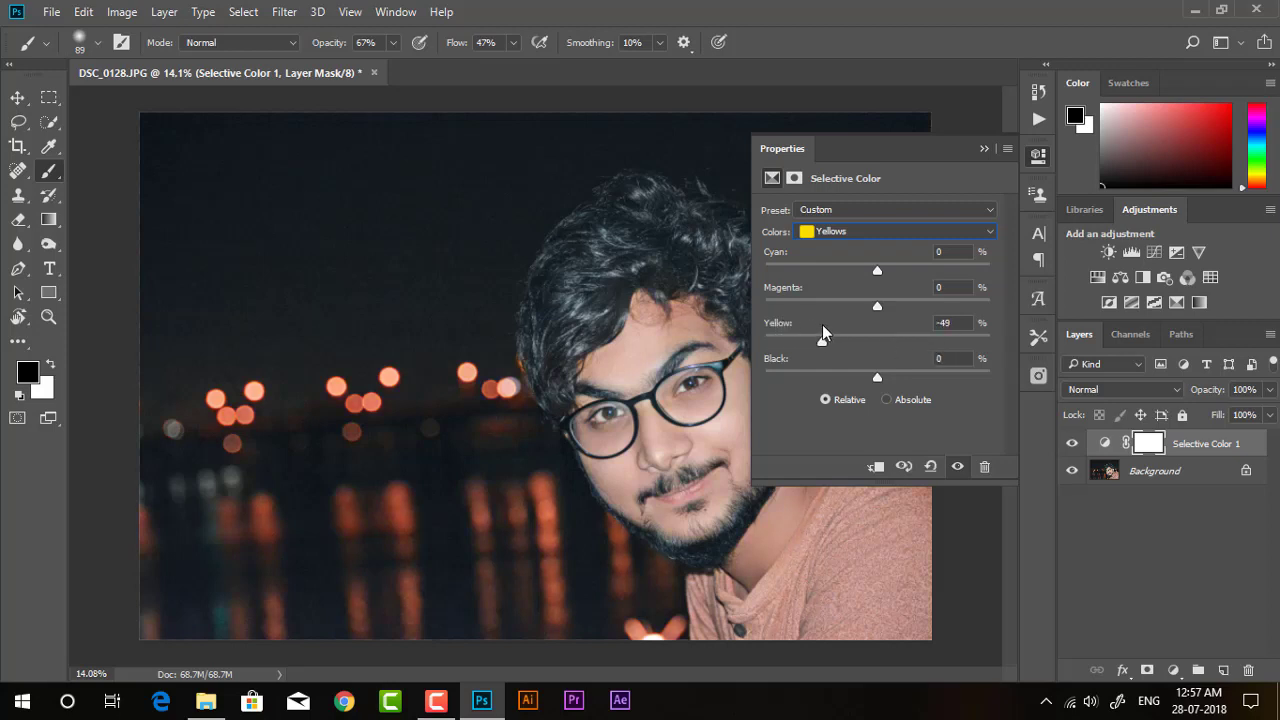
{"action": "left_click", "coordinate": [866, 231]}
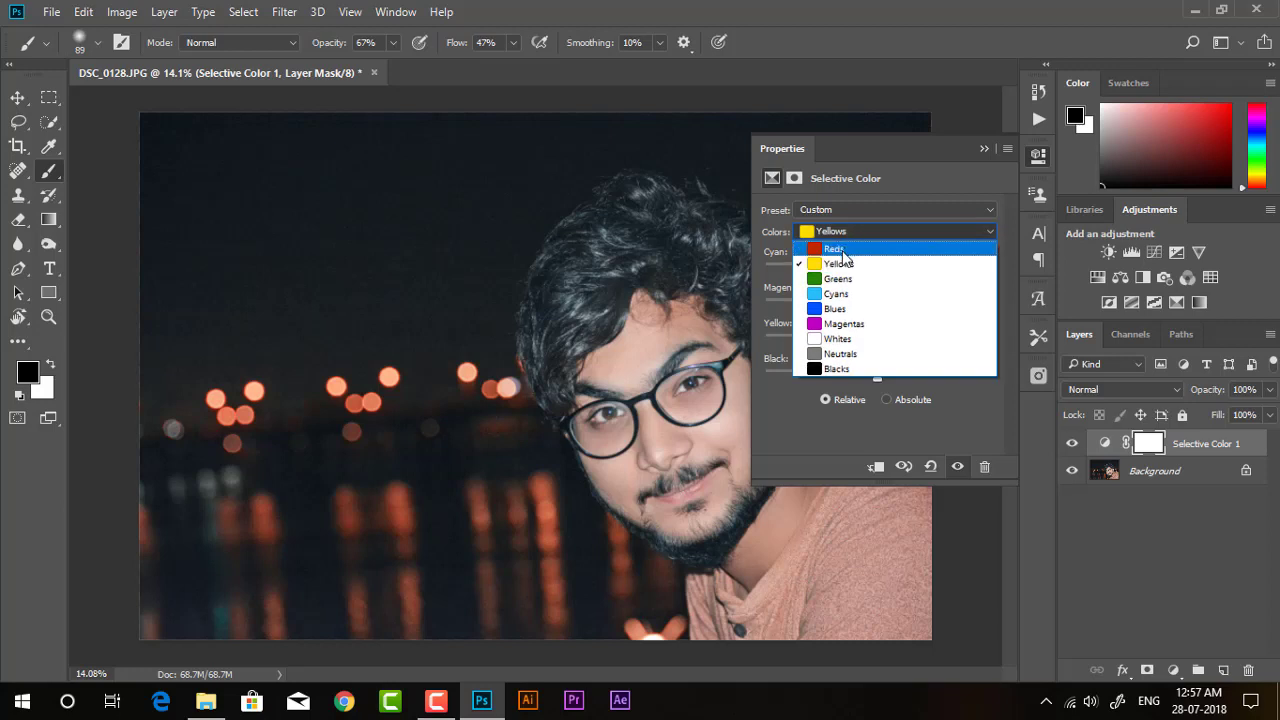
{"action": "left_click", "coordinate": [840, 248]}
{"action": "mouse_move", "coordinate": [877, 271]}
{"action": "left_mouse_down"}
{"action": "mouse_move", "coordinate": [949, 273]}
{"action": "mouse_move", "coordinate": [825, 258]}
{"action": "mouse_move", "coordinate": [867, 257]}
{"action": "left_mouse_up"}
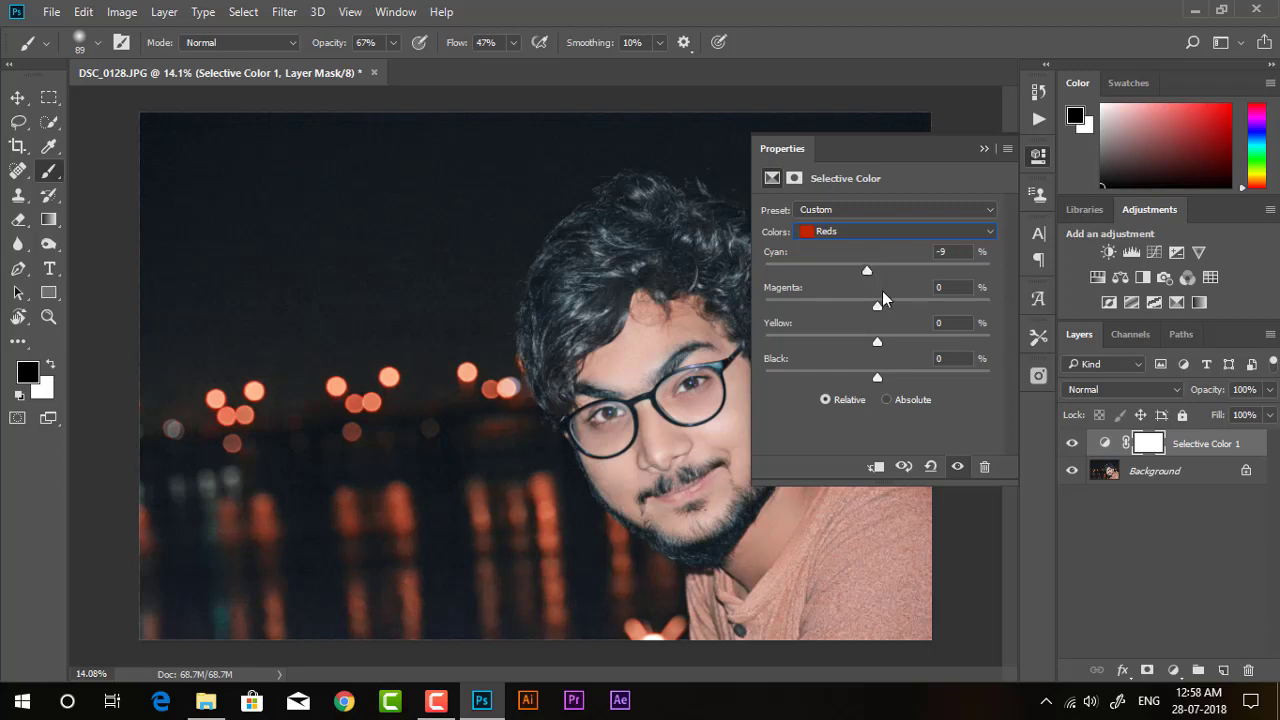
{"action": "mouse_move", "coordinate": [878, 303]}
{"action": "left_mouse_down"}
{"action": "mouse_move", "coordinate": [903, 307]}
{"action": "mouse_move", "coordinate": [849, 308]}
{"action": "mouse_move", "coordinate": [861, 310]}
{"action": "left_mouse_up"}
{"action": "left_click", "coordinate": [943, 287]}
{"action": "type", "text": "0"}
{"action": "key", "text": "shift+Tab"}
{"action": "type", "text": "0"}
{"action": "left_click_drag", "start_coordinate": [878, 341], "coordinate": [897, 341]}
Add a touch of Black to the Whites and try pulling Magenta from the Blacks.
{"action": "left_click", "coordinate": [897, 231]}
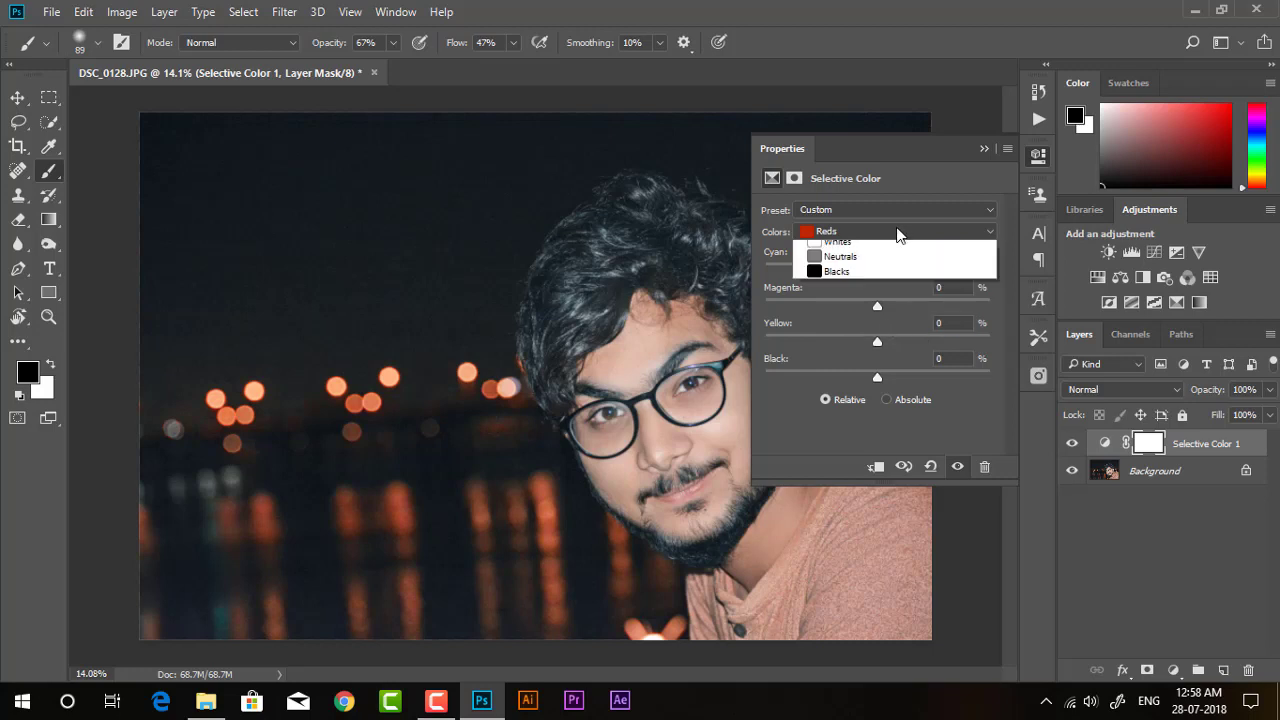
{"action": "left_click", "coordinate": [843, 339]}
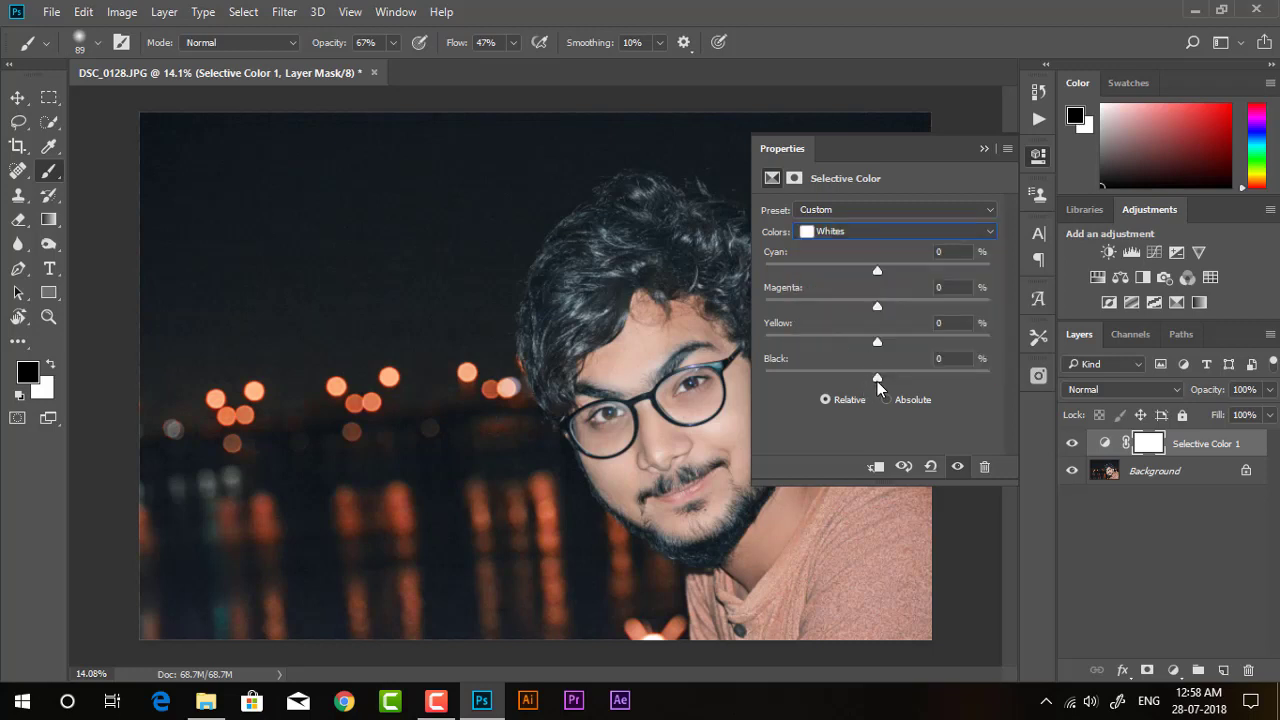
{"action": "mouse_move", "coordinate": [877, 379]}
{"action": "left_mouse_down"}
{"action": "mouse_move", "coordinate": [897, 379]}
{"action": "mouse_move", "coordinate": [883, 376]}
{"action": "left_mouse_up"}
{"action": "left_click", "coordinate": [846, 232]}
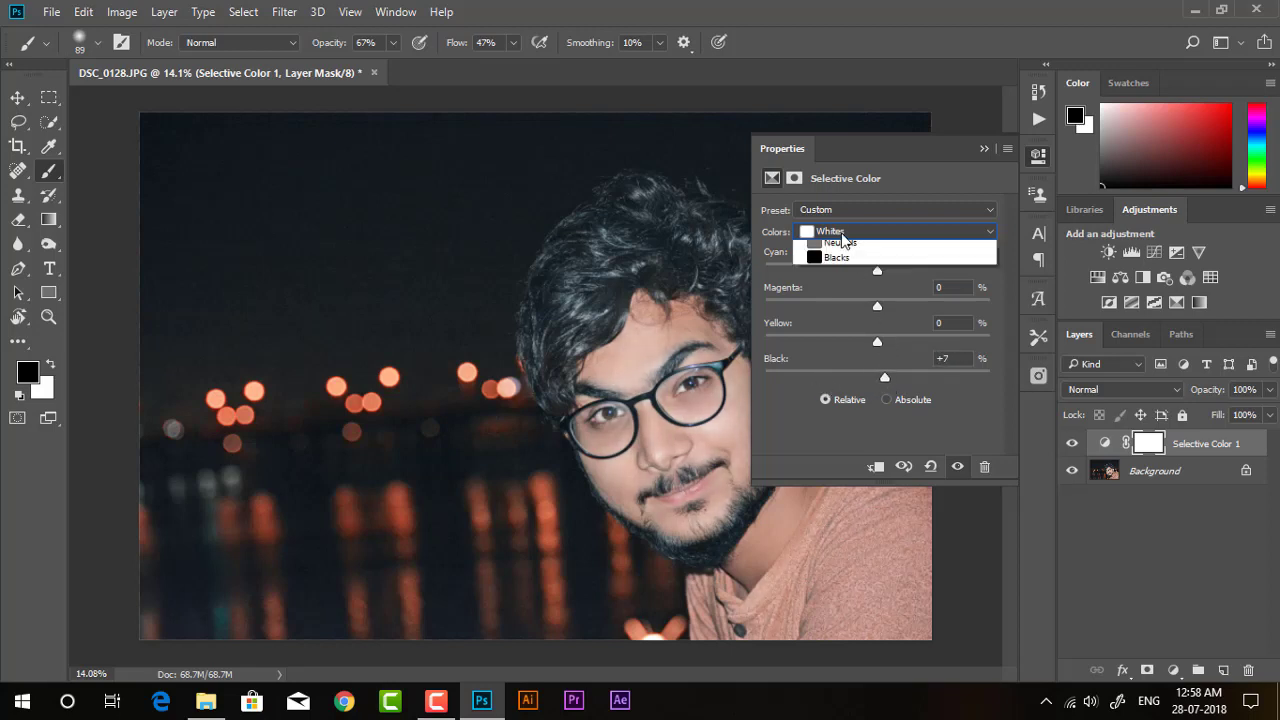
{"action": "left_click", "coordinate": [823, 368]}
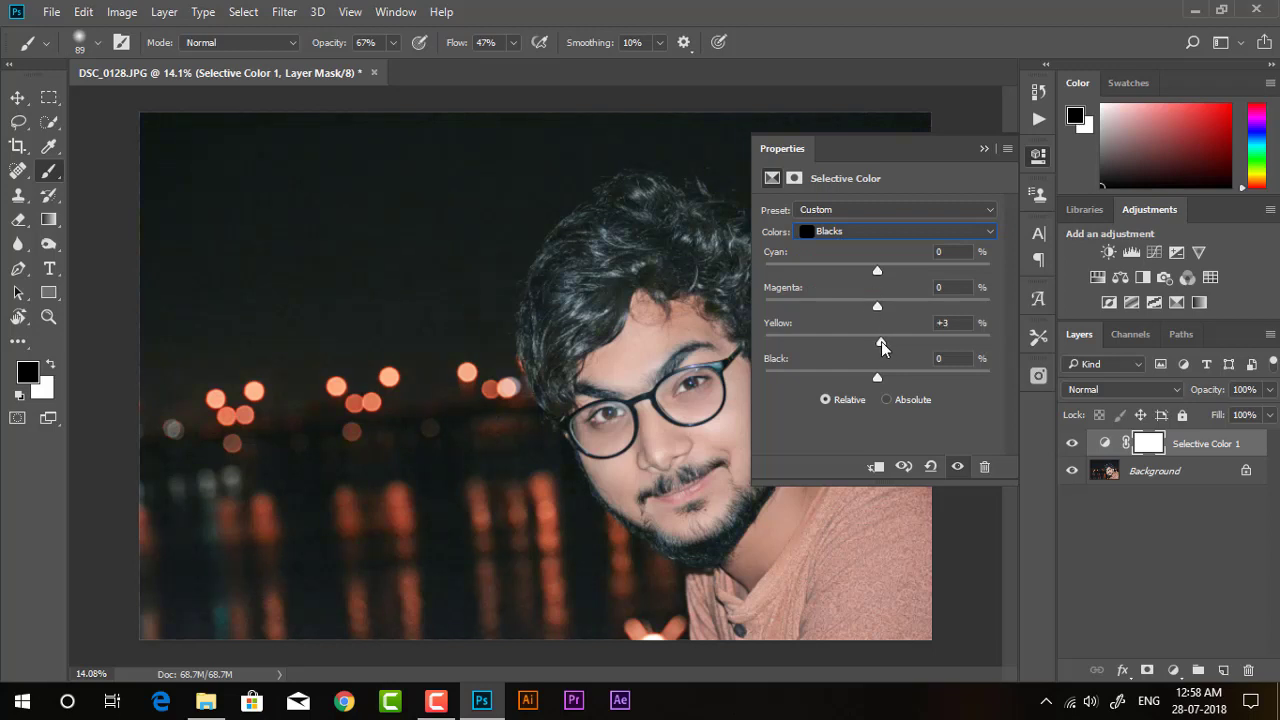
{"action": "mouse_move", "coordinate": [881, 341]}
{"action": "left_mouse_down"}
{"action": "mouse_move", "coordinate": [866, 305]}
{"action": "mouse_move", "coordinate": [894, 270]}
{"action": "mouse_move", "coordinate": [860, 271]}
{"action": "mouse_move", "coordinate": [875, 270]}
{"action": "left_mouse_up"}
Close the Selective Color properties and toggle the layer's visibility to compare before and after.
{"action": "left_click", "coordinate": [1038, 155]}
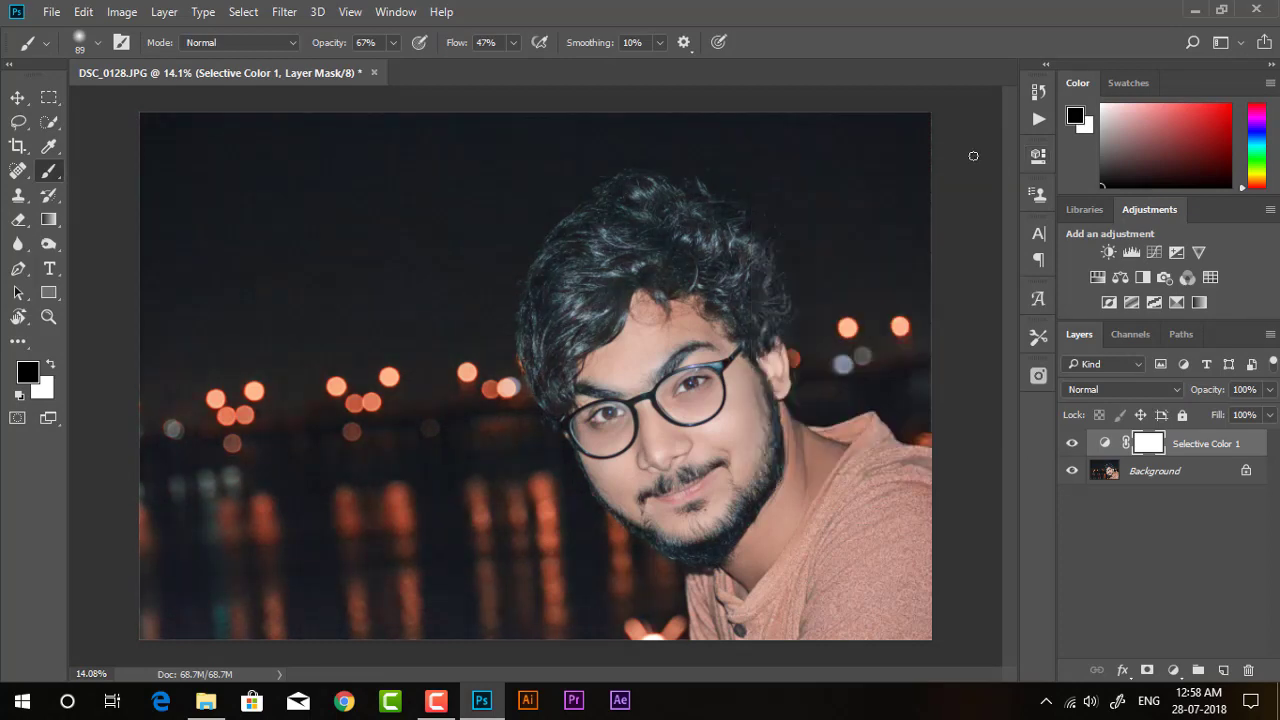
{"action": "scroll", "coordinate": [846, 263], "scroll_direction": "down", "scroll_amount": 2}
{"action": "scroll", "coordinate": [600, 492], "scroll_direction": "up", "scroll_amount": 1}
{"action": "scroll", "coordinate": [600, 492], "scroll_direction": "up", "scroll_amount": 1}
{"action": "left_click", "coordinate": [1073, 445]}
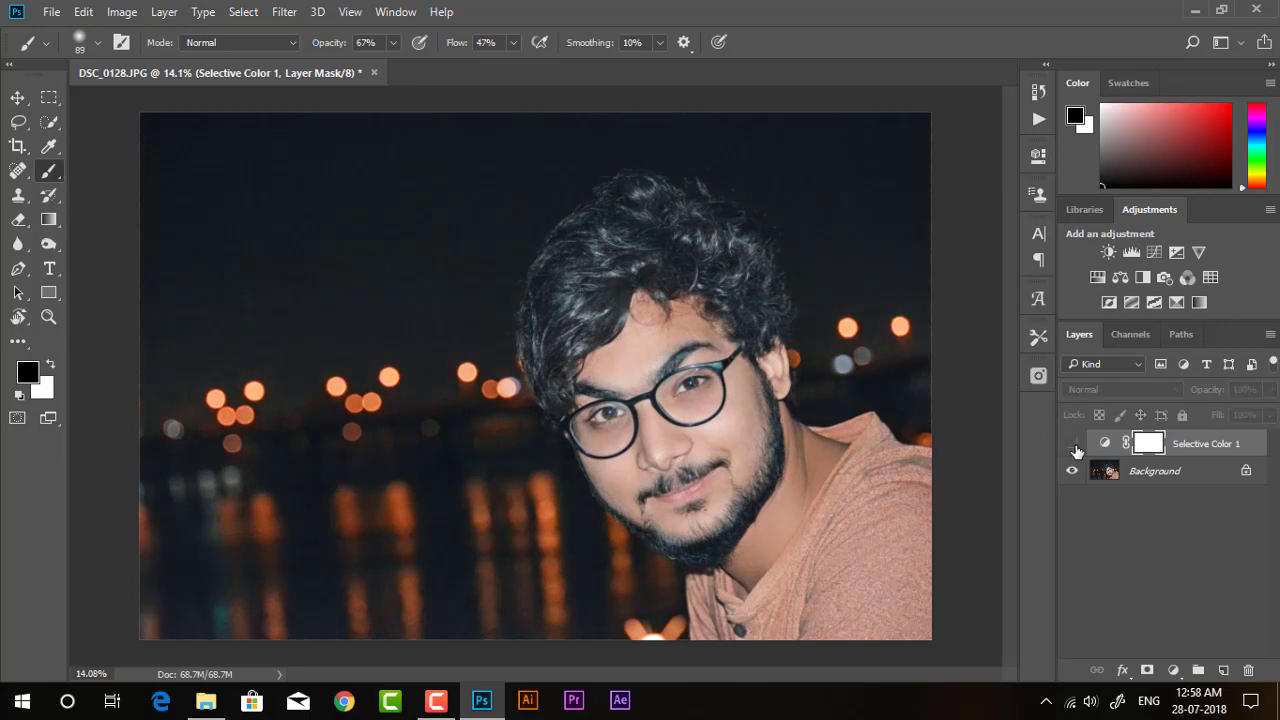
{"action": "left_click", "coordinate": [1074, 445]}
{"action": "left_click", "coordinate": [1074, 445]}
Try Soft Light at 12% opacity and Screen blending, then return Selective Color 1 to Normal.
{"action": "scroll", "coordinate": [824, 278], "scroll_direction": "down", "scroll_amount": 1}
{"action": "scroll", "coordinate": [806, 352], "scroll_direction": "up", "scroll_amount": 1}
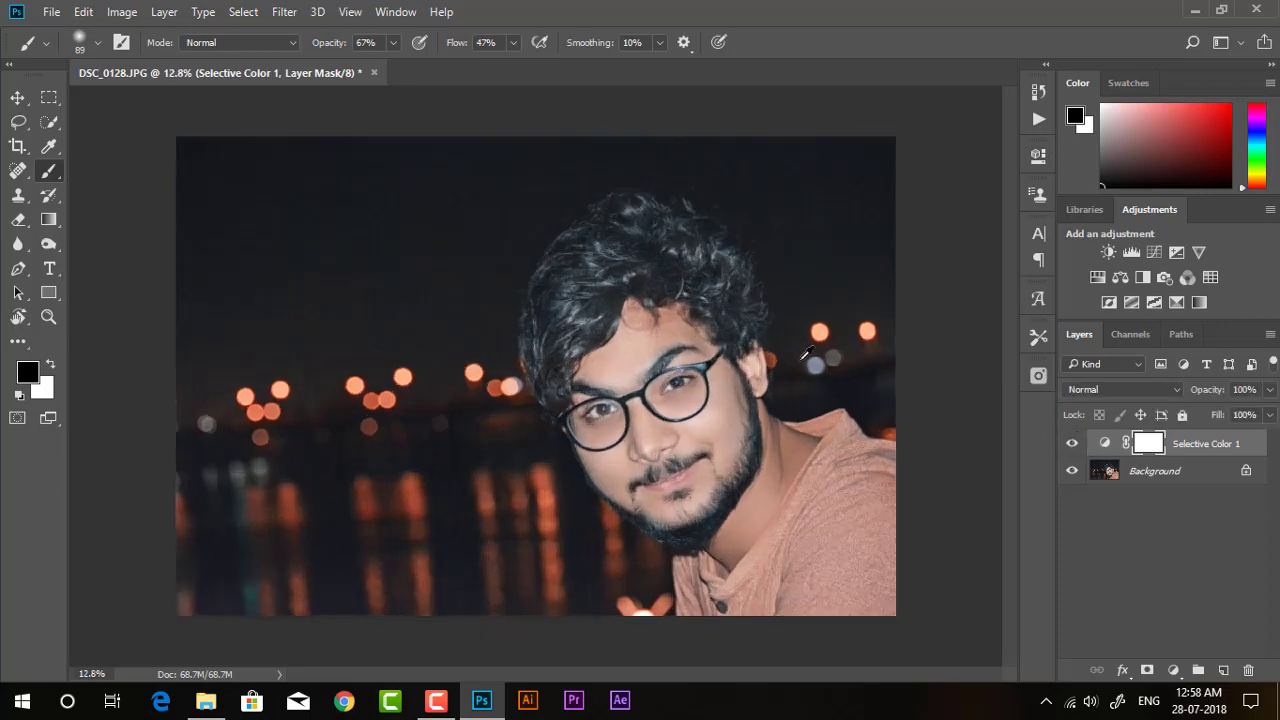
{"action": "left_click", "coordinate": [1093, 387]}
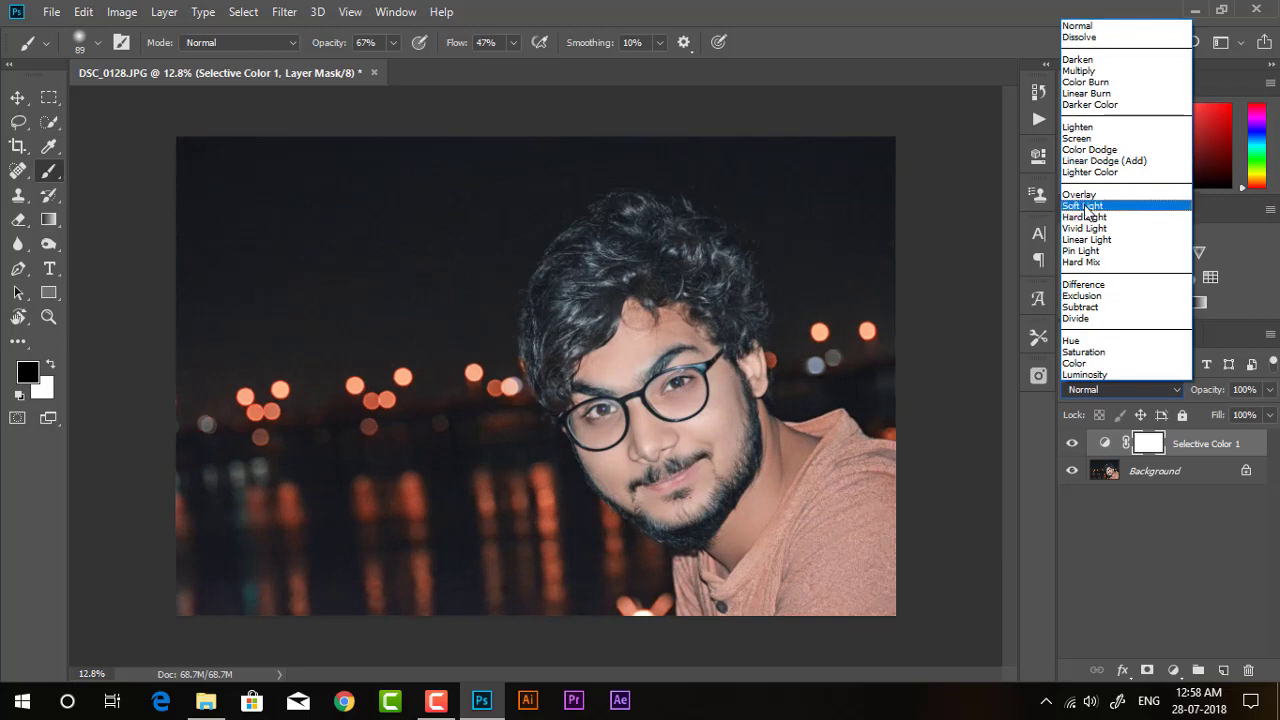
{"action": "left_click", "coordinate": [1083, 205]}
{"action": "left_click", "coordinate": [1269, 389]}
{"action": "left_click_drag", "start_coordinate": [1183, 412], "coordinate": [1191, 414]}
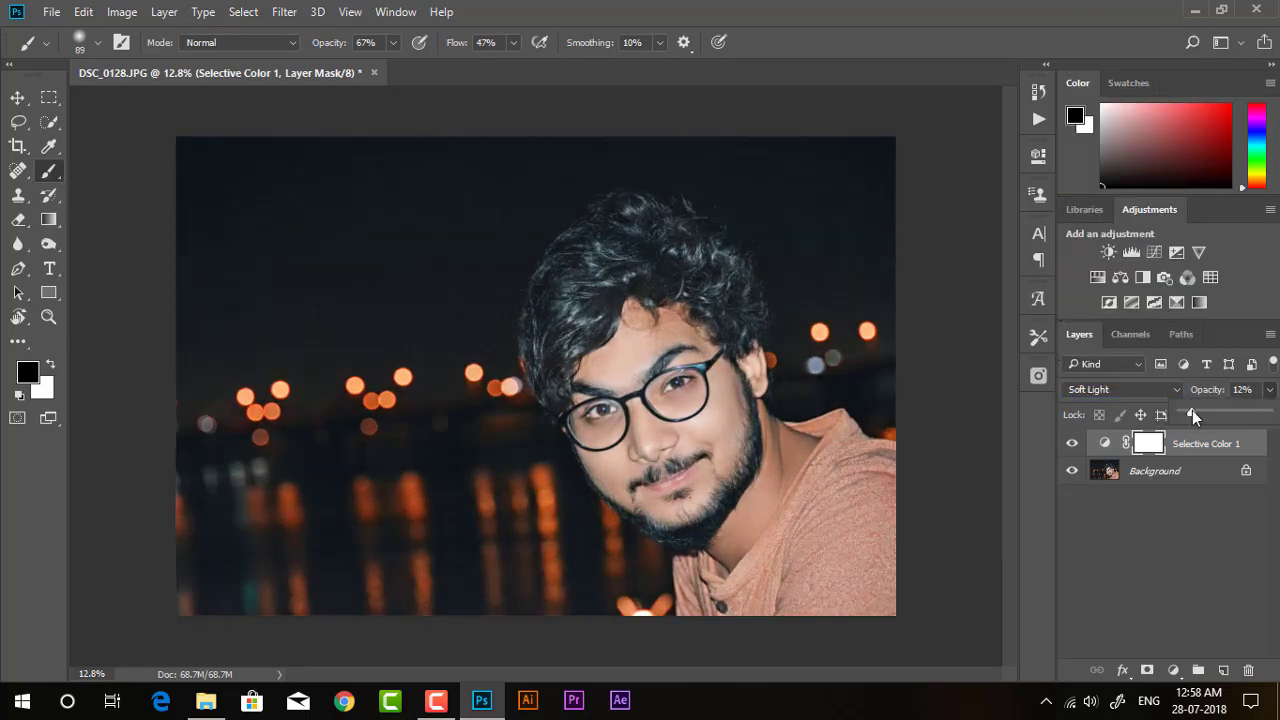
{"action": "left_click", "coordinate": [1120, 389]}
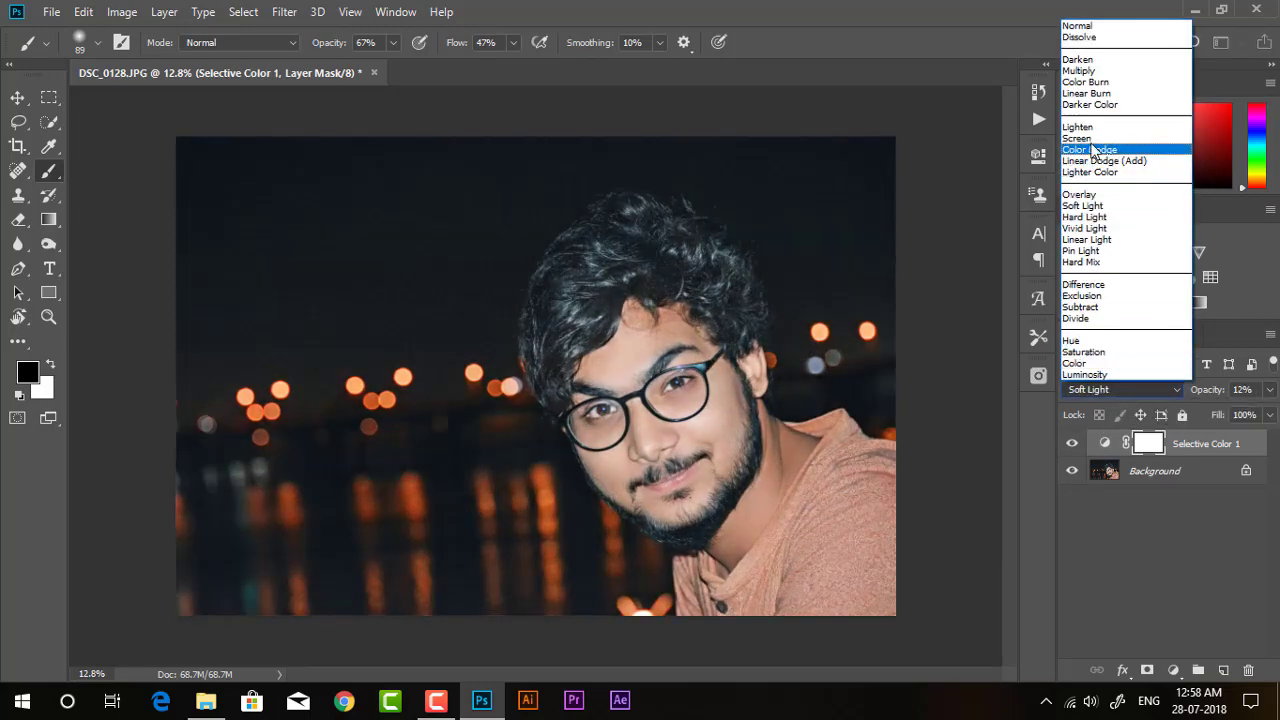
{"action": "left_click", "coordinate": [1090, 147]}
{"action": "left_click", "coordinate": [1269, 389]}
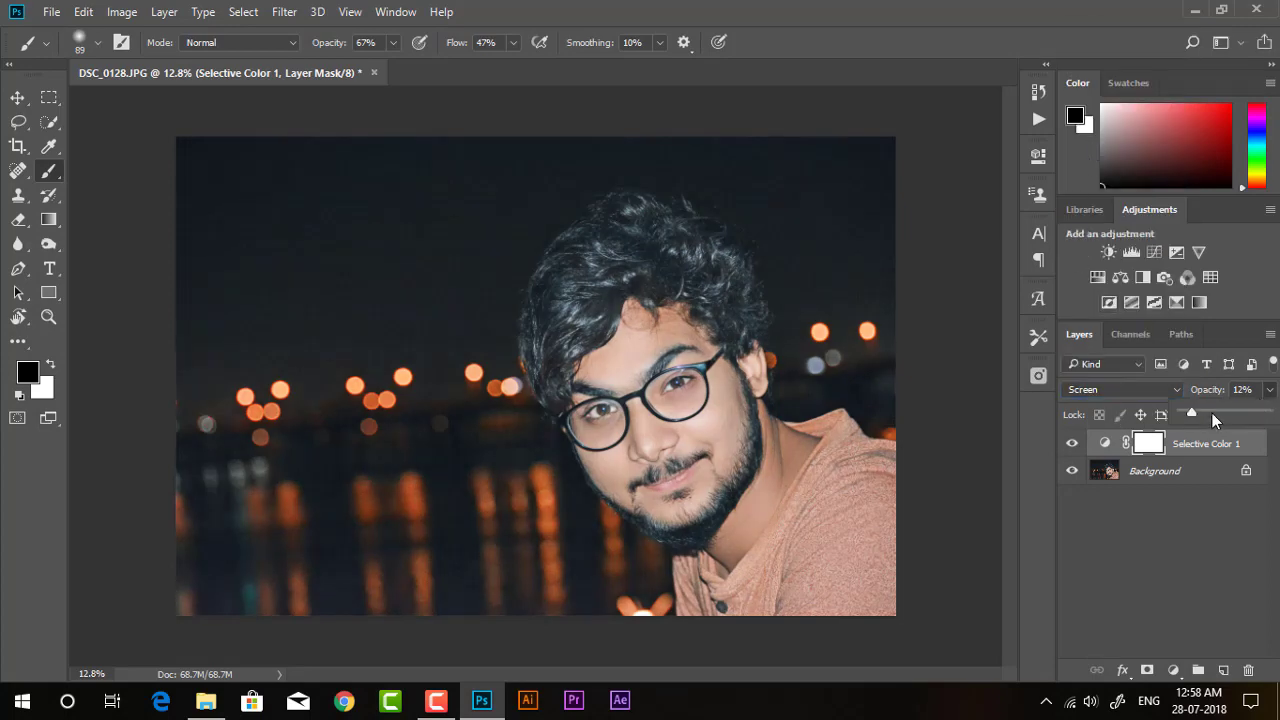
{"action": "left_click_drag", "start_coordinate": [1212, 413], "coordinate": [1198, 415]}
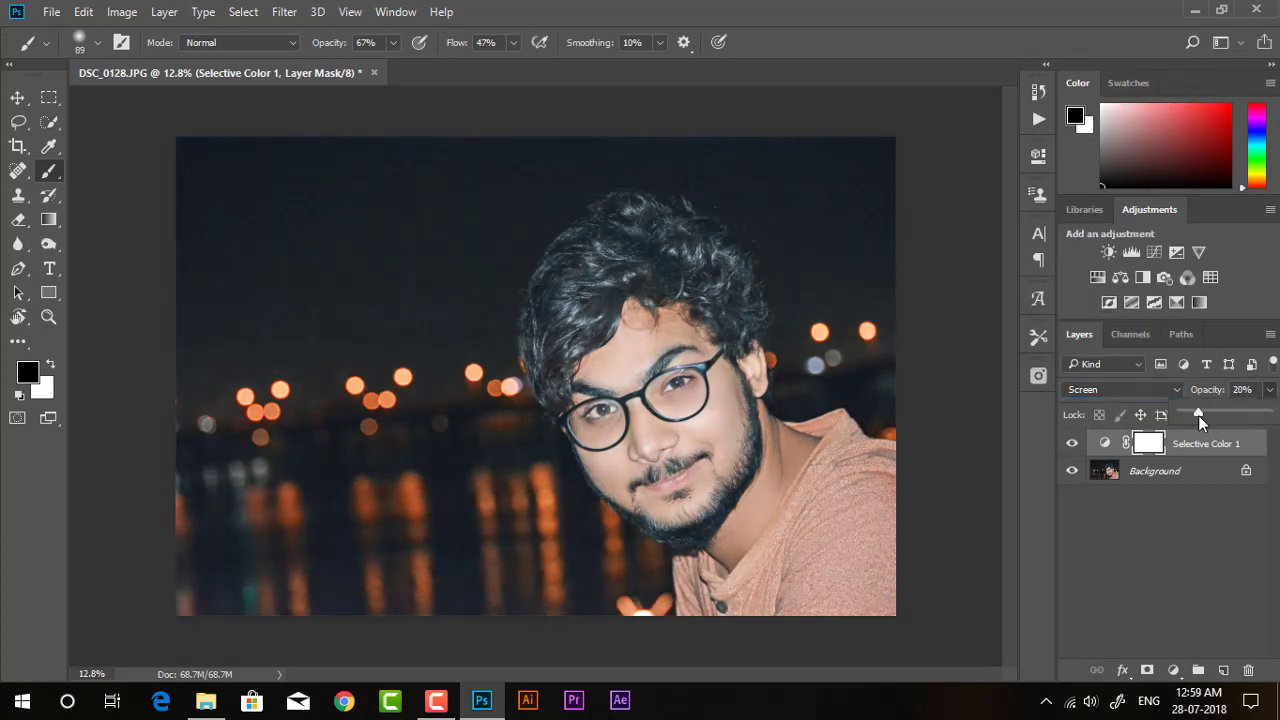
{"action": "left_click", "coordinate": [1080, 389]}
{"action": "left_click", "coordinate": [1080, 21]}
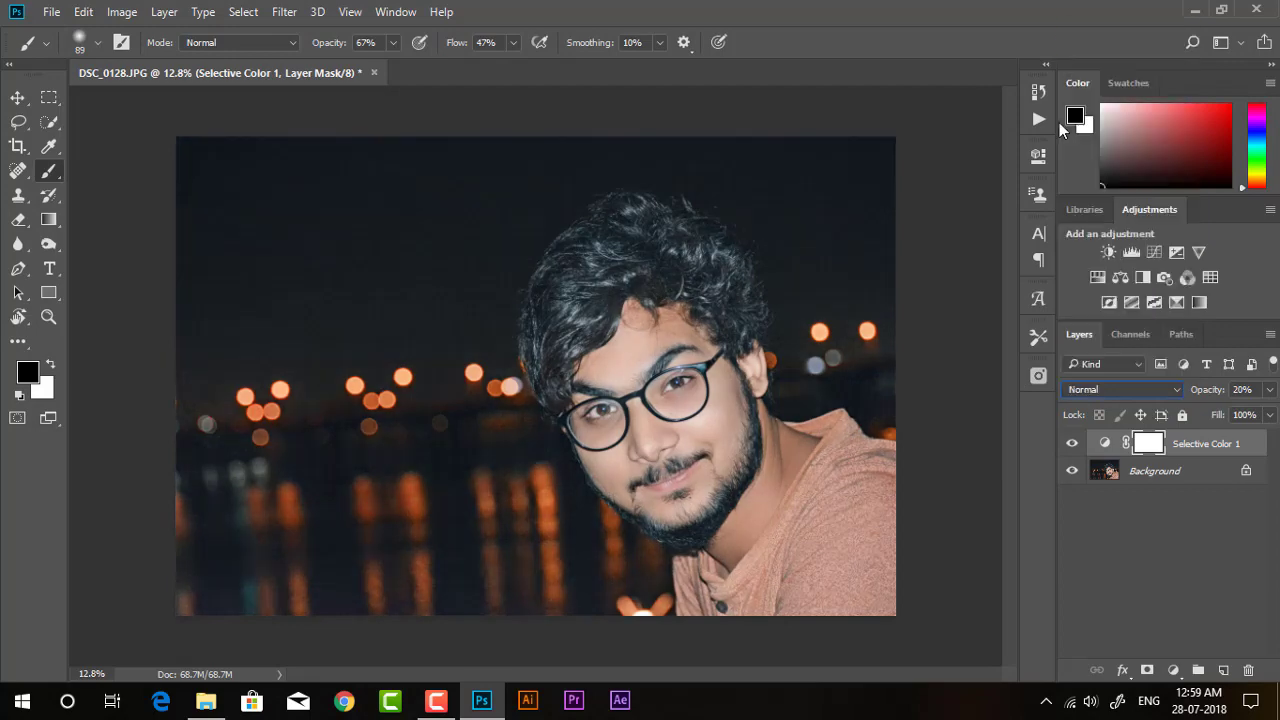
Compare Selective Color 1 on and off again and set its opacity to about 90%.
{"action": "left_click", "coordinate": [1072, 443]}
{"action": "left_click", "coordinate": [1072, 443]}
{"action": "scroll", "coordinate": [603, 484], "scroll_direction": "down", "scroll_amount": 1}
{"action": "scroll", "coordinate": [603, 484], "scroll_direction": "down", "scroll_amount": 1}
{"action": "scroll", "coordinate": [603, 484], "scroll_direction": "down", "scroll_amount": 1}
{"action": "scroll", "coordinate": [603, 484], "scroll_direction": "up", "scroll_amount": 1}
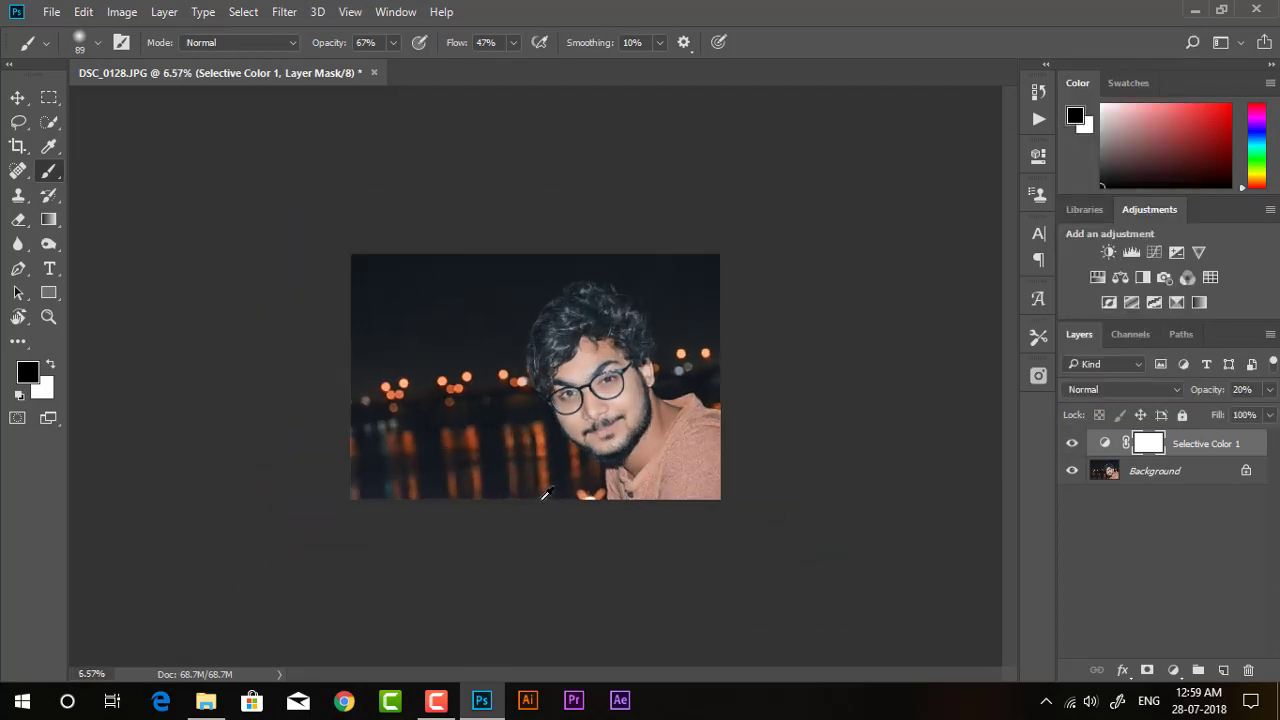
{"action": "scroll", "coordinate": [603, 484], "scroll_direction": "up", "scroll_amount": 2}
{"action": "left_click", "coordinate": [1268, 389]}
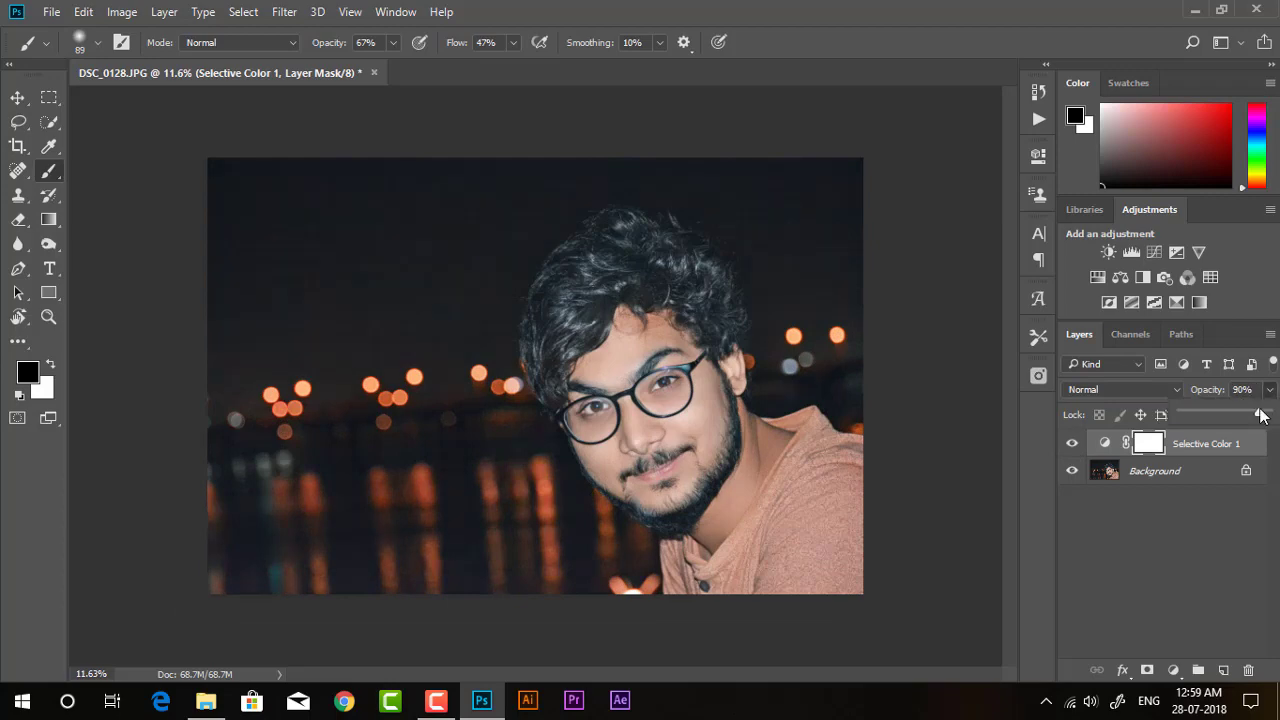
{"action": "left_click_drag", "start_coordinate": [1258, 414], "coordinate": [1250, 414]}
{"action": "right_click", "coordinate": [1213, 464]}
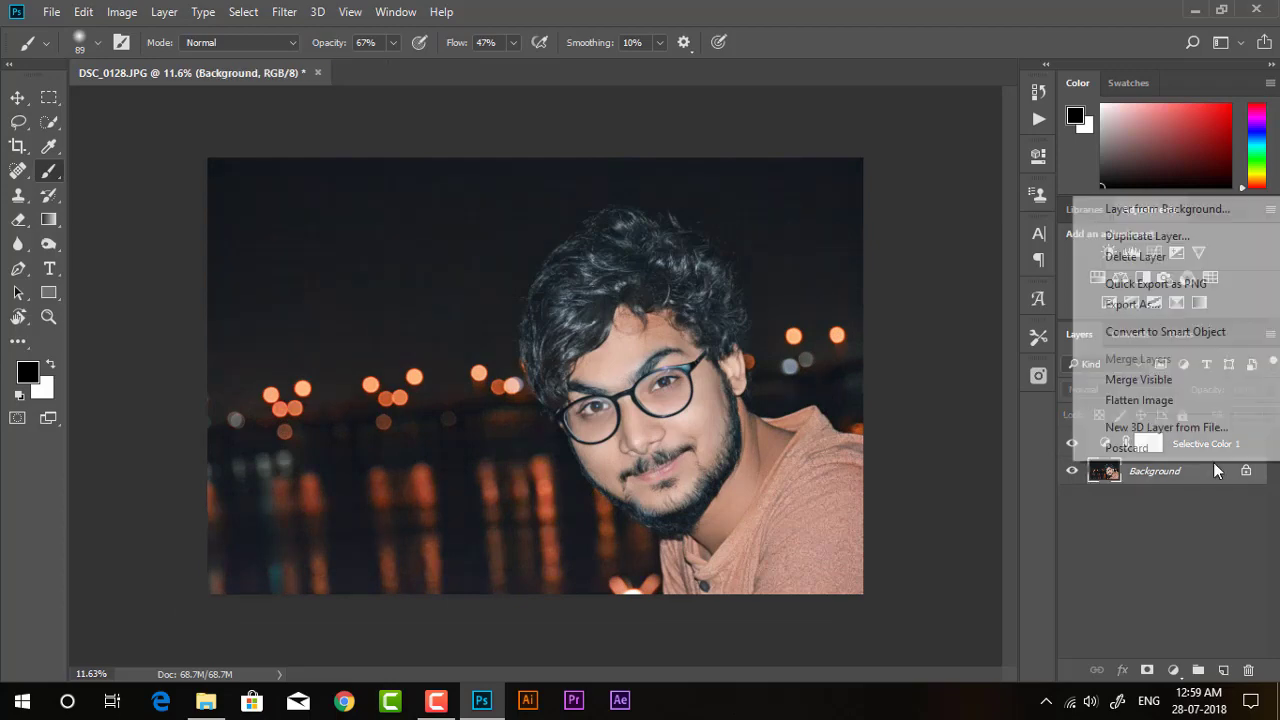
Merge visible layers, then in Camera Raw Filter set sharpening Amount 31 and raise Clarity.
{"action": "left_click", "coordinate": [1128, 374]}
{"action": "left_click", "coordinate": [284, 11]}
{"action": "left_click", "coordinate": [307, 117]}
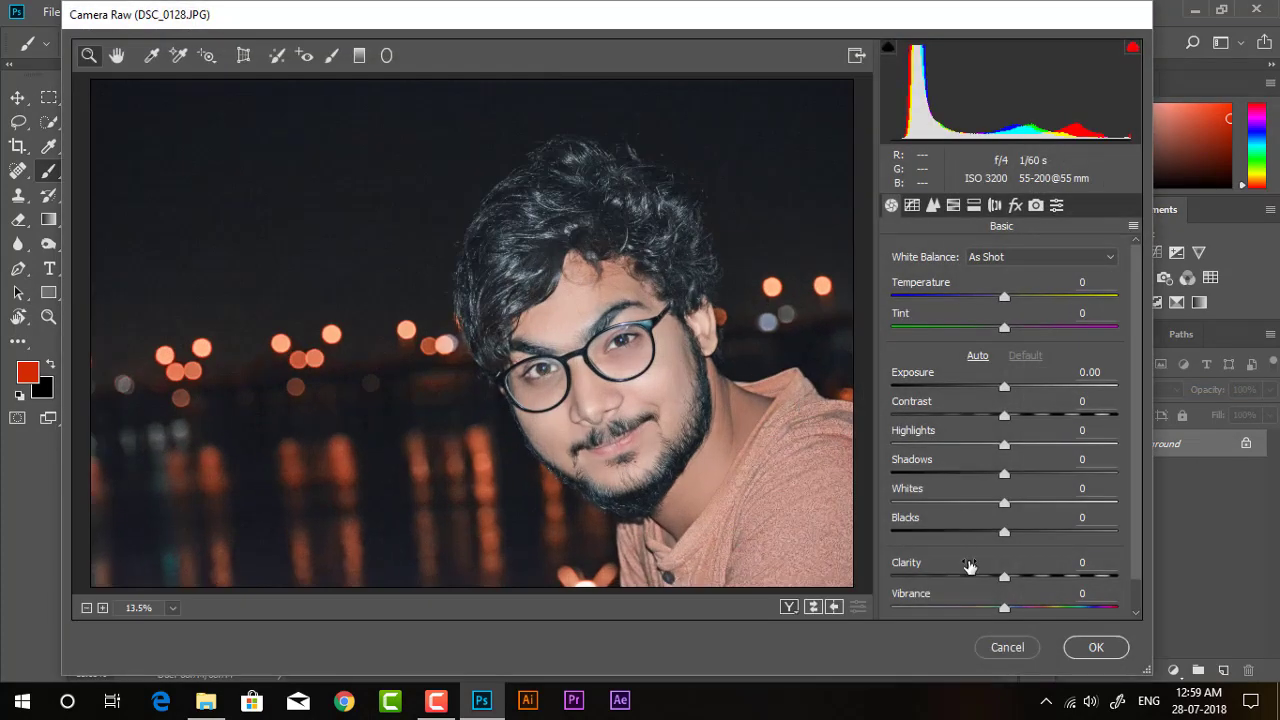
{"action": "left_click_drag", "start_coordinate": [1004, 578], "coordinate": [1018, 580]}
{"action": "left_click", "coordinate": [934, 207]}
{"action": "left_click_drag", "start_coordinate": [912, 282], "coordinate": [943, 283]}
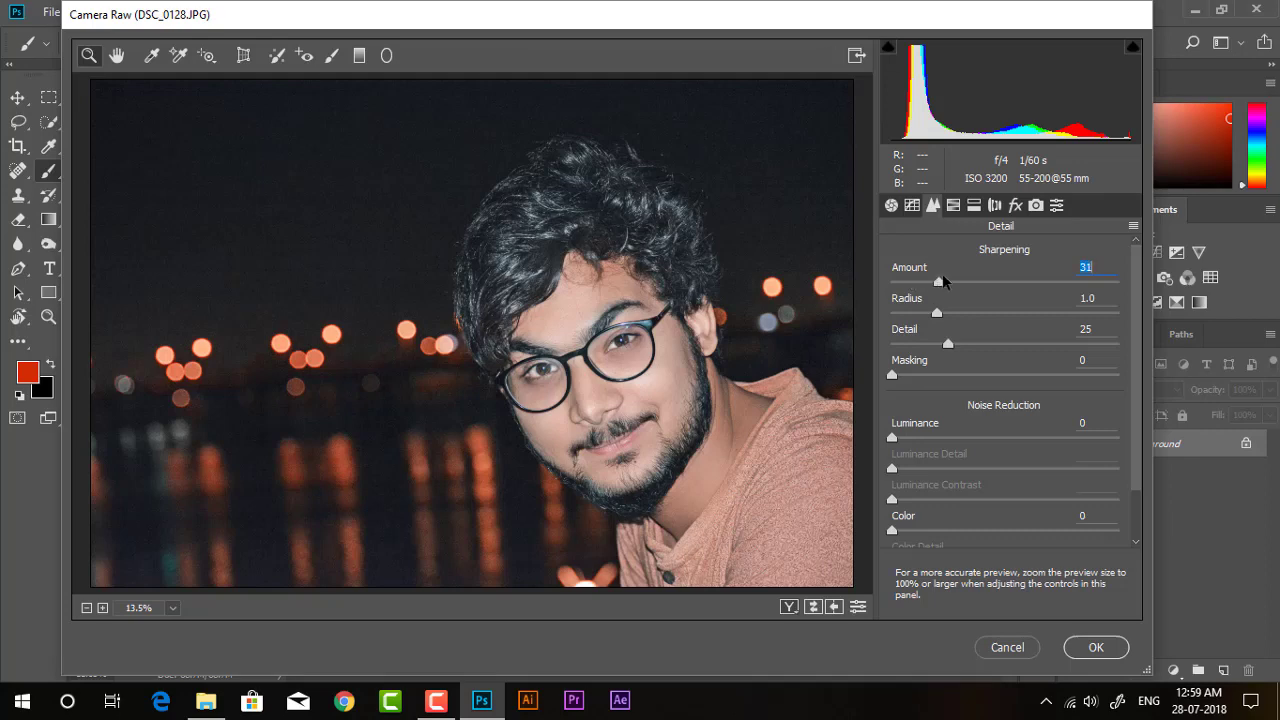
{"action": "left_click", "coordinate": [890, 205]}
{"action": "mouse_move", "coordinate": [1012, 588]}
{"action": "left_mouse_down"}
{"action": "mouse_move", "coordinate": [1084, 610]}
{"action": "mouse_move", "coordinate": [1004, 608]}
{"action": "left_mouse_up"}
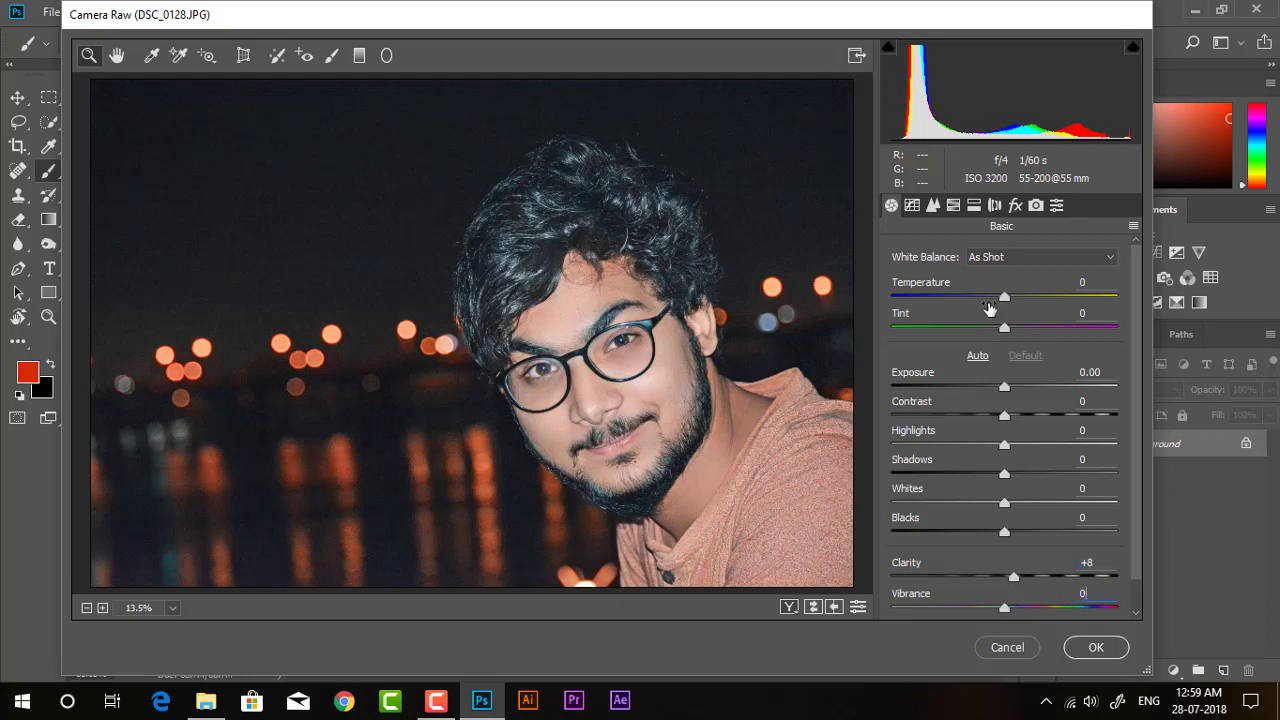
Draw a graduated filter from the left edge across the face with Saturation +100 and Clarity -100.
{"action": "left_click", "coordinate": [359, 55]}
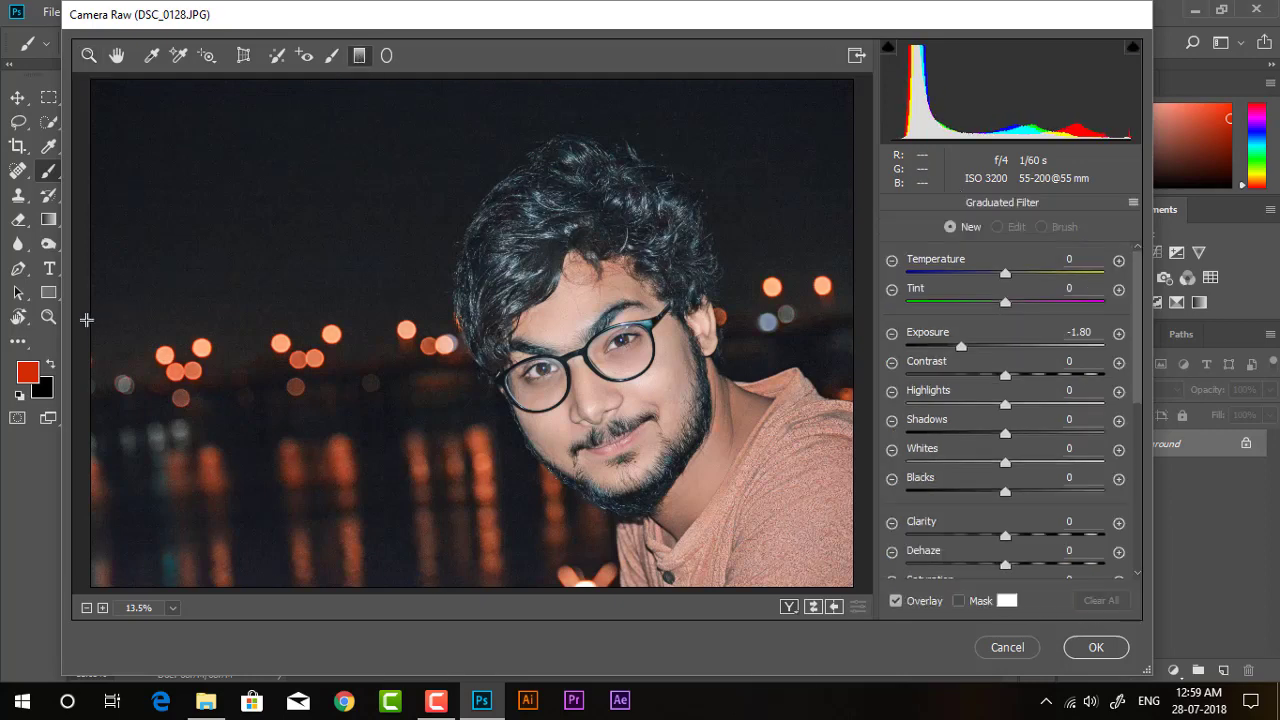
{"action": "left_click_drag", "start_coordinate": [89, 320], "coordinate": [563, 318]}
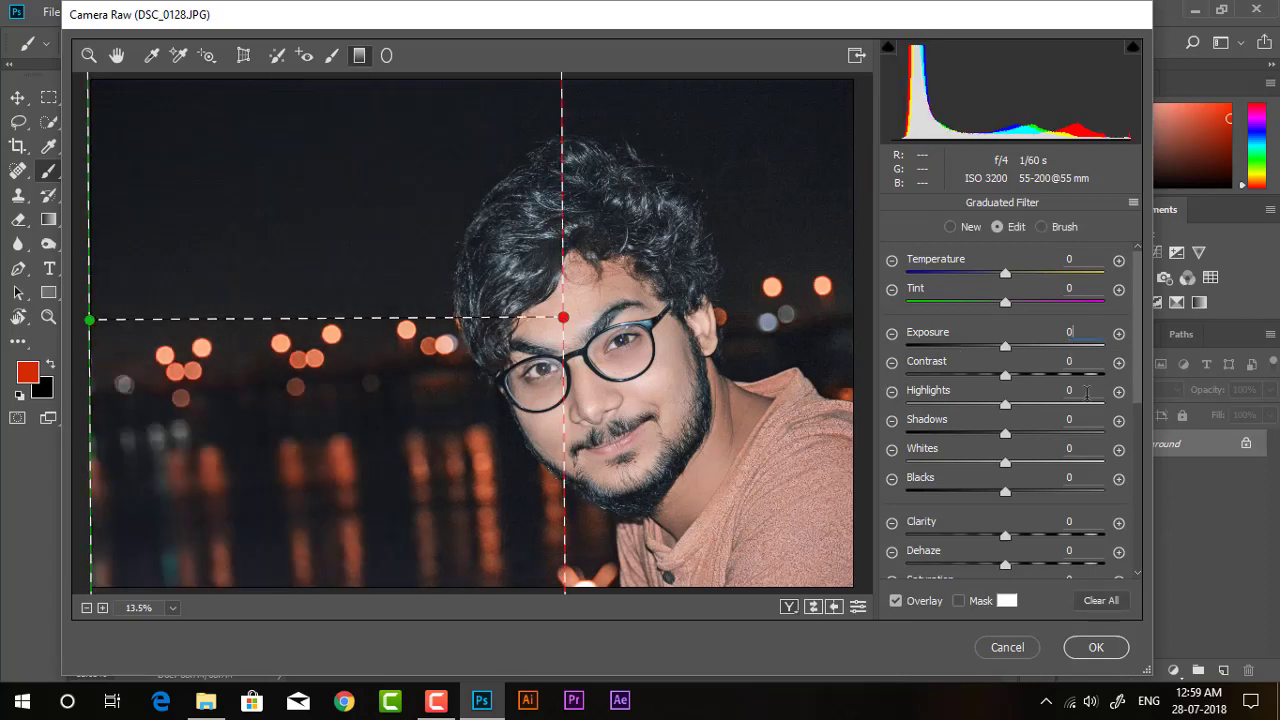
{"action": "scroll", "coordinate": [1031, 529], "scroll_direction": "down", "scroll_amount": 3}
{"action": "left_click_drag", "start_coordinate": [1005, 413], "coordinate": [1108, 414]}
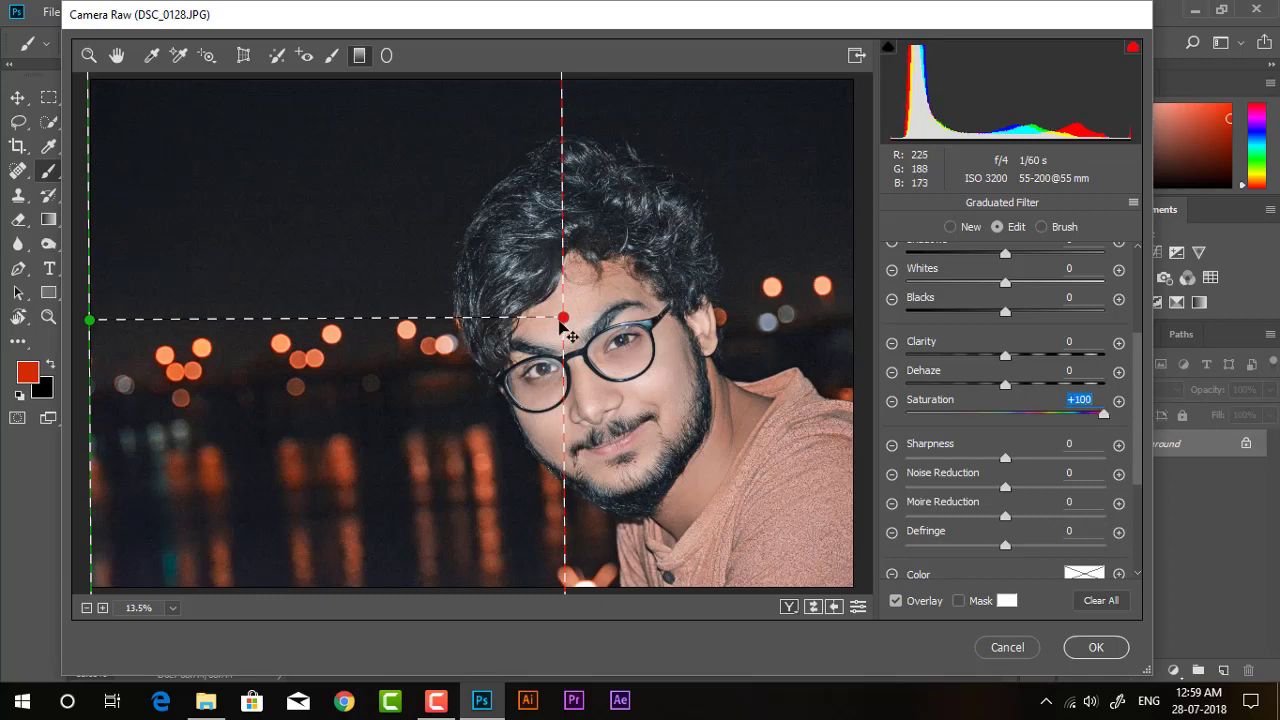
{"action": "mouse_move", "coordinate": [564, 318]}
{"action": "left_mouse_down"}
{"action": "mouse_move", "coordinate": [642, 295]}
{"action": "mouse_move", "coordinate": [638, 316]}
{"action": "left_mouse_up"}
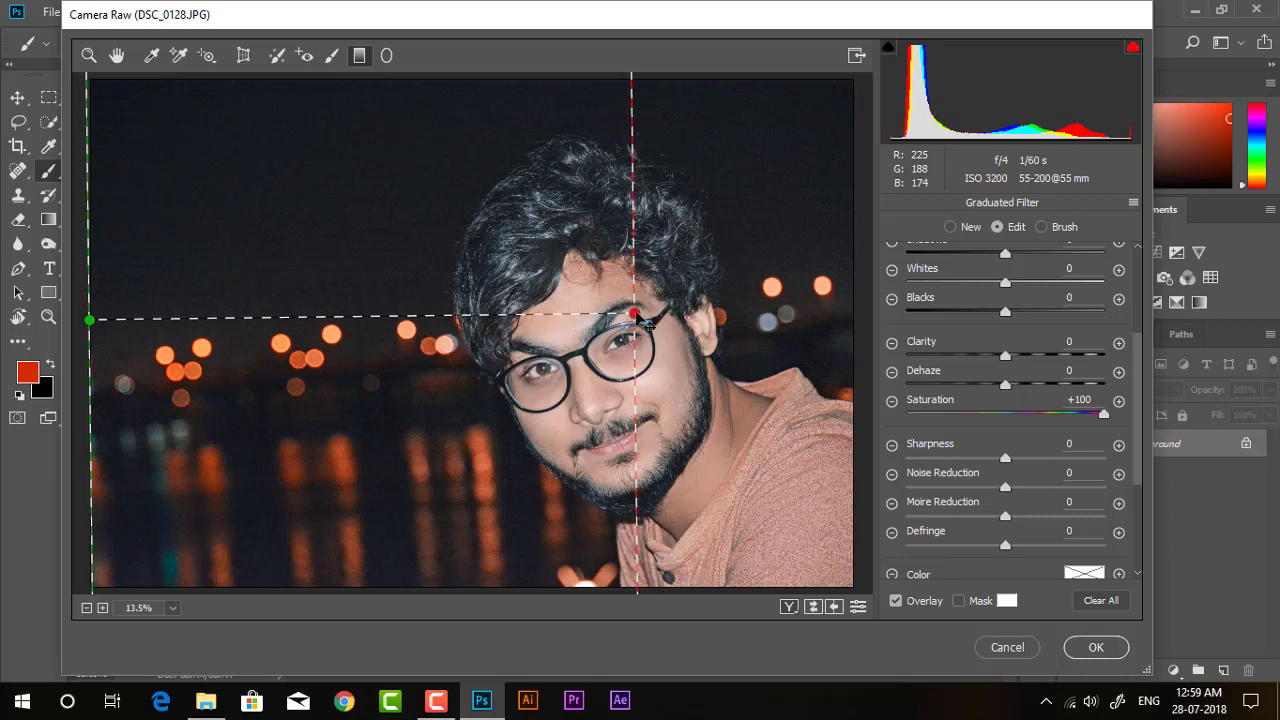
{"action": "left_click_drag", "start_coordinate": [1005, 357], "coordinate": [876, 365]}
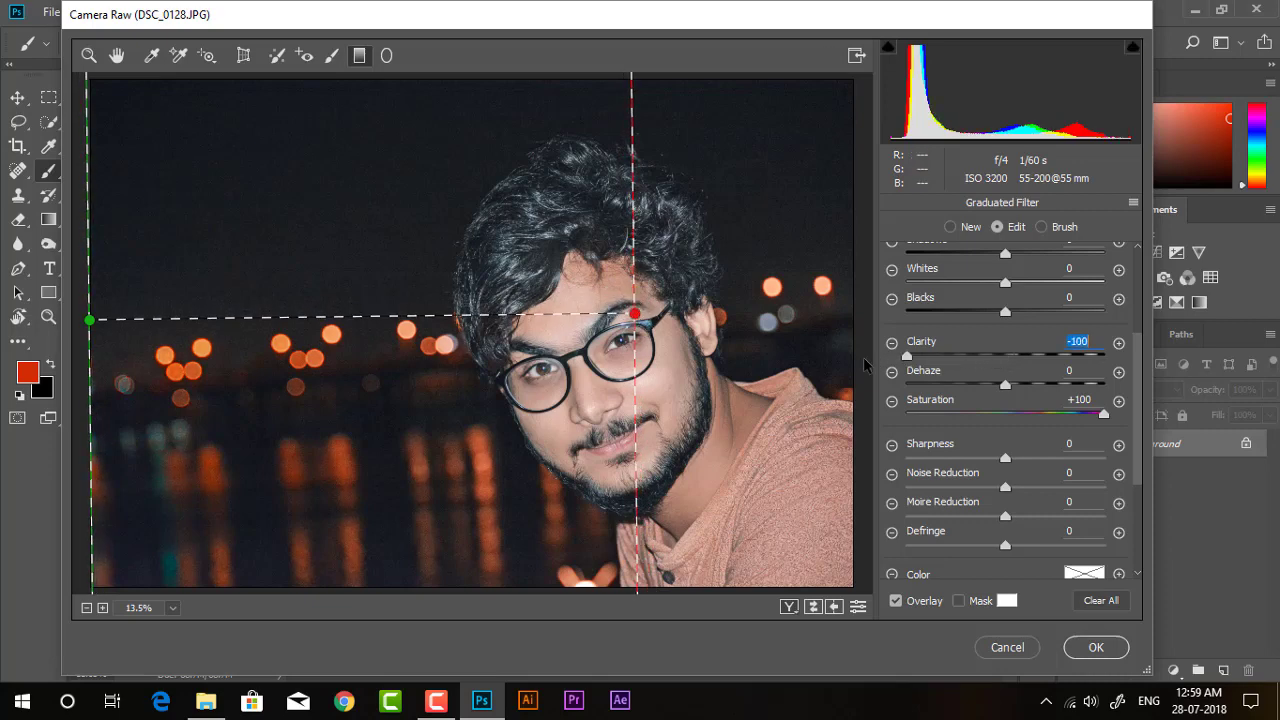
{"action": "left_click", "coordinate": [945, 378]}
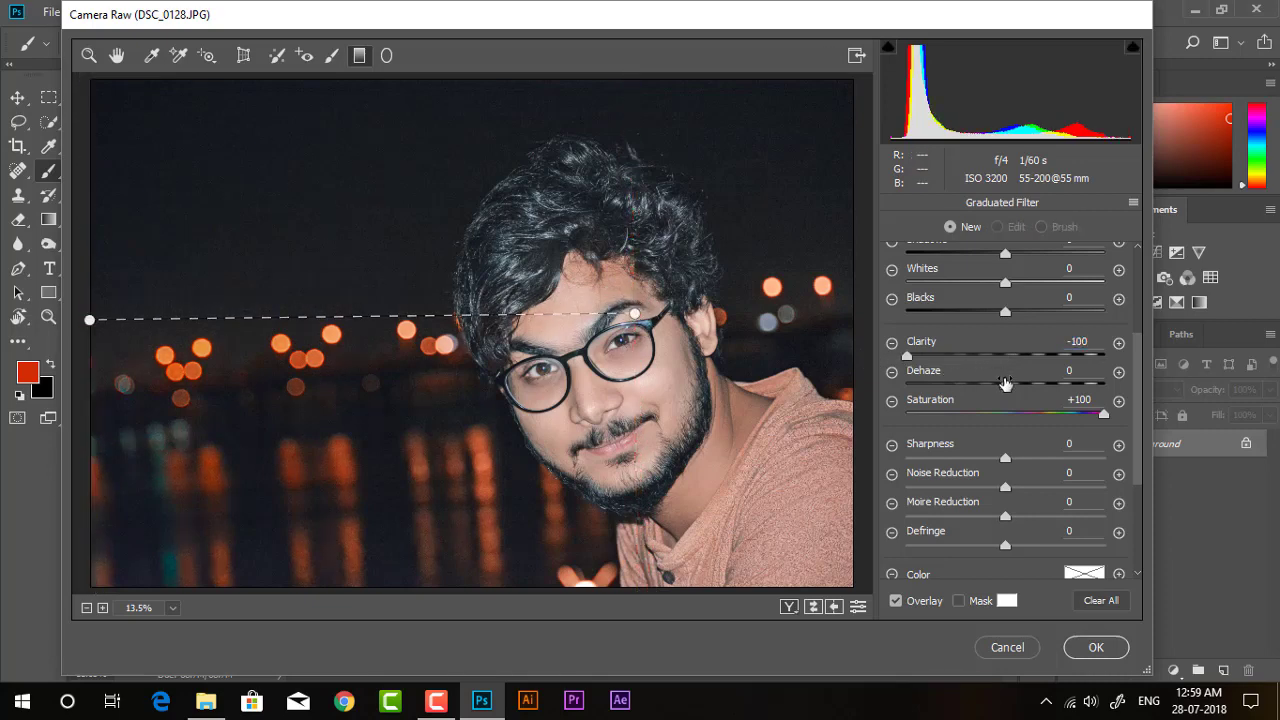
Experiment with Dehaze, Whites and Shadows on the filter, resetting Whites and Shadows to zero.
{"action": "left_click_drag", "start_coordinate": [1005, 383], "coordinate": [977, 386]}
{"action": "type", "text": "0"}
{"action": "scroll", "coordinate": [1050, 420], "scroll_direction": "up", "scroll_amount": 3}
{"action": "scroll", "coordinate": [1010, 435], "scroll_direction": "up", "scroll_amount": 1}
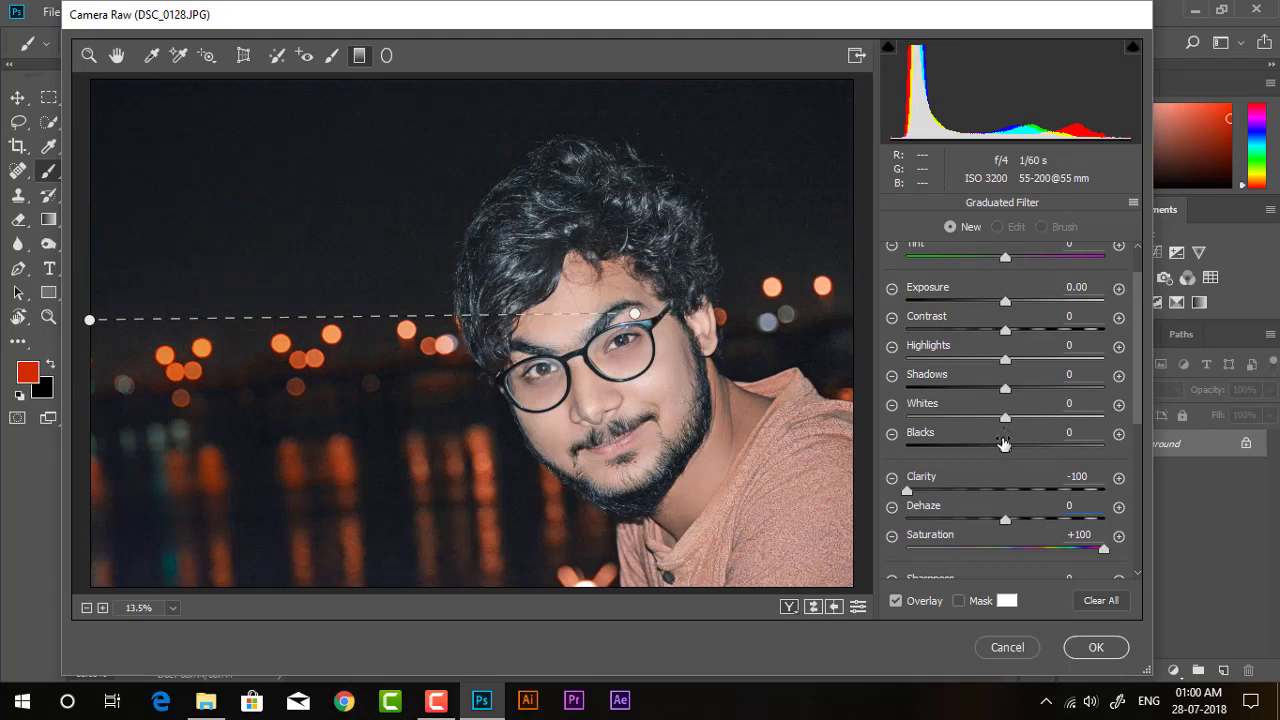
{"action": "left_click_drag", "start_coordinate": [1003, 416], "coordinate": [1068, 420]}
{"action": "double_click", "coordinate": [949, 416]}
{"action": "left_click_drag", "start_coordinate": [1005, 388], "coordinate": [996, 390]}
{"action": "double_click", "coordinate": [1068, 388]}
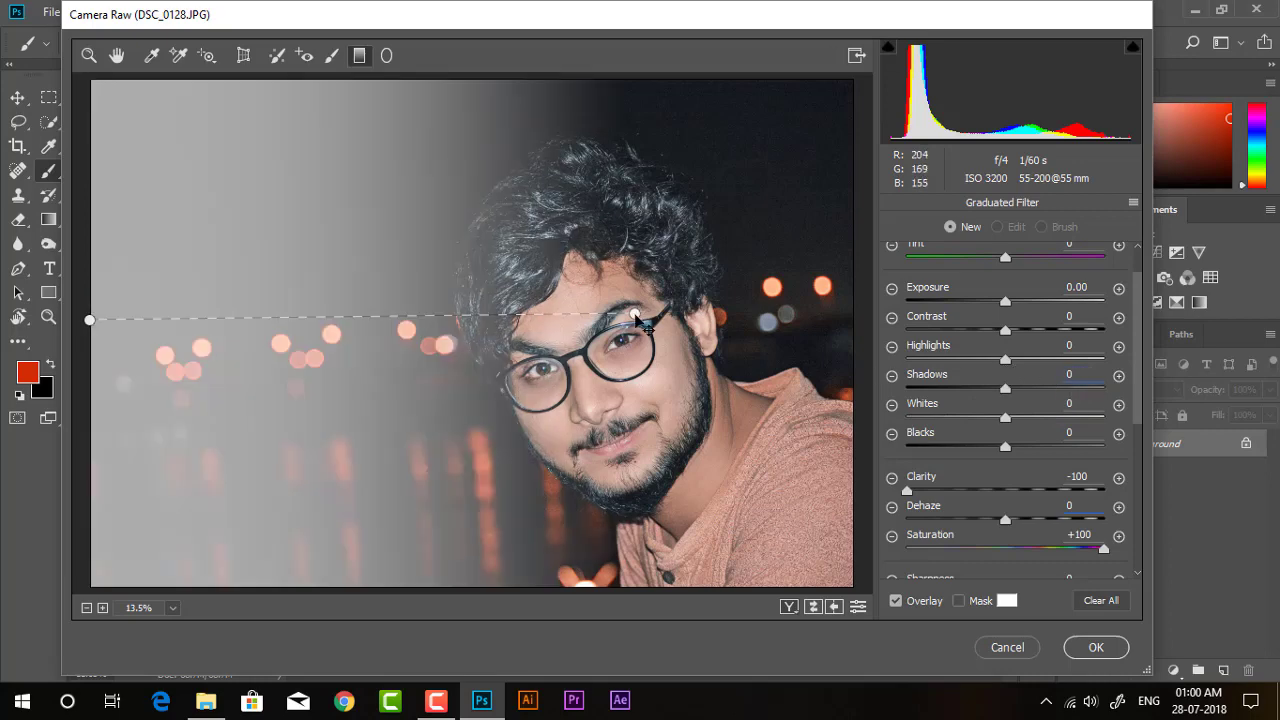
Adjust the gradient and set Highlights +60, Noise Reduction +100 and Sharpness -53.
{"action": "left_click_drag", "start_coordinate": [637, 318], "coordinate": [592, 314]}
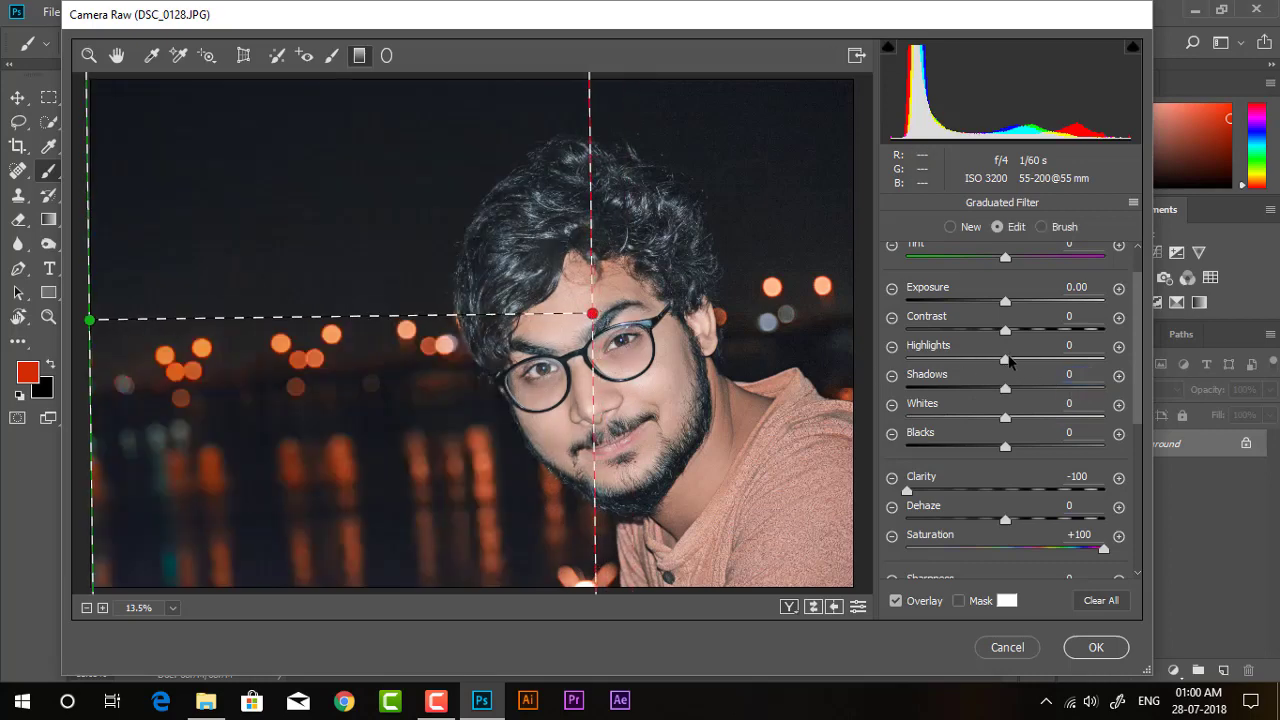
{"action": "mouse_move", "coordinate": [1005, 358]}
{"action": "left_mouse_down"}
{"action": "mouse_move", "coordinate": [1096, 358]}
{"action": "mouse_move", "coordinate": [1064, 366]}
{"action": "left_mouse_up"}
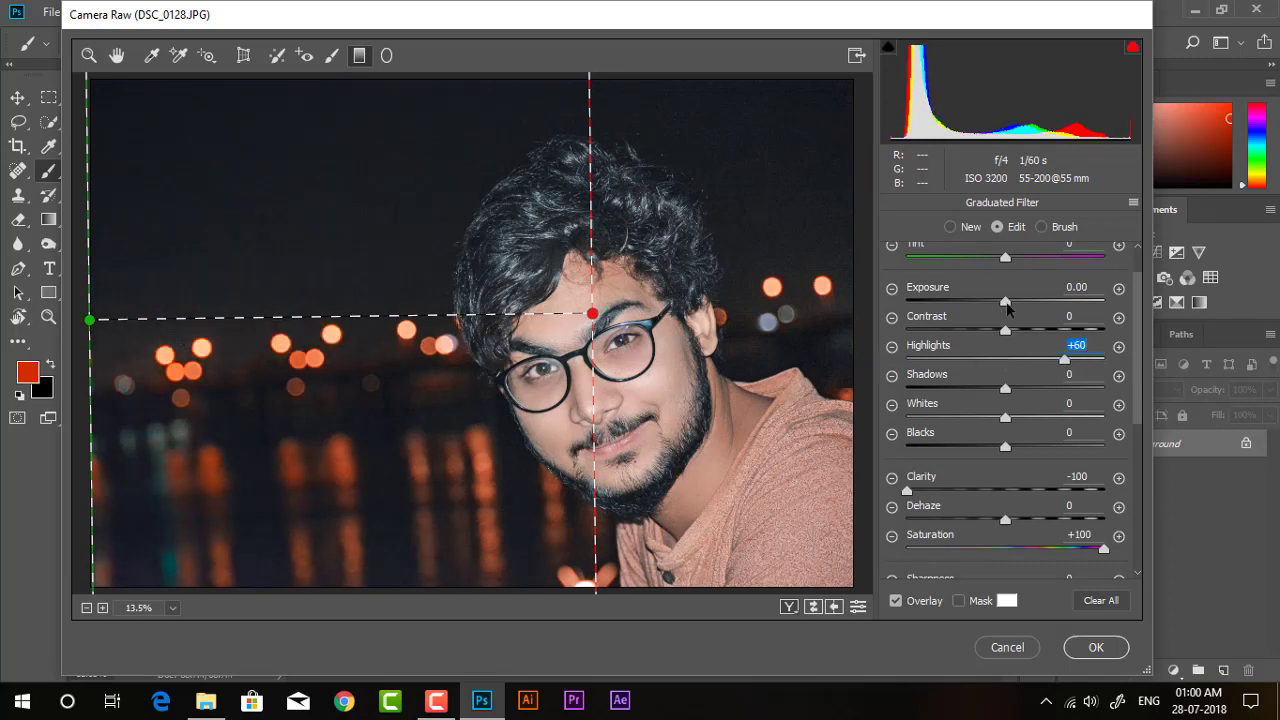
{"action": "left_click_drag", "start_coordinate": [1005, 302], "coordinate": [1016, 303]}
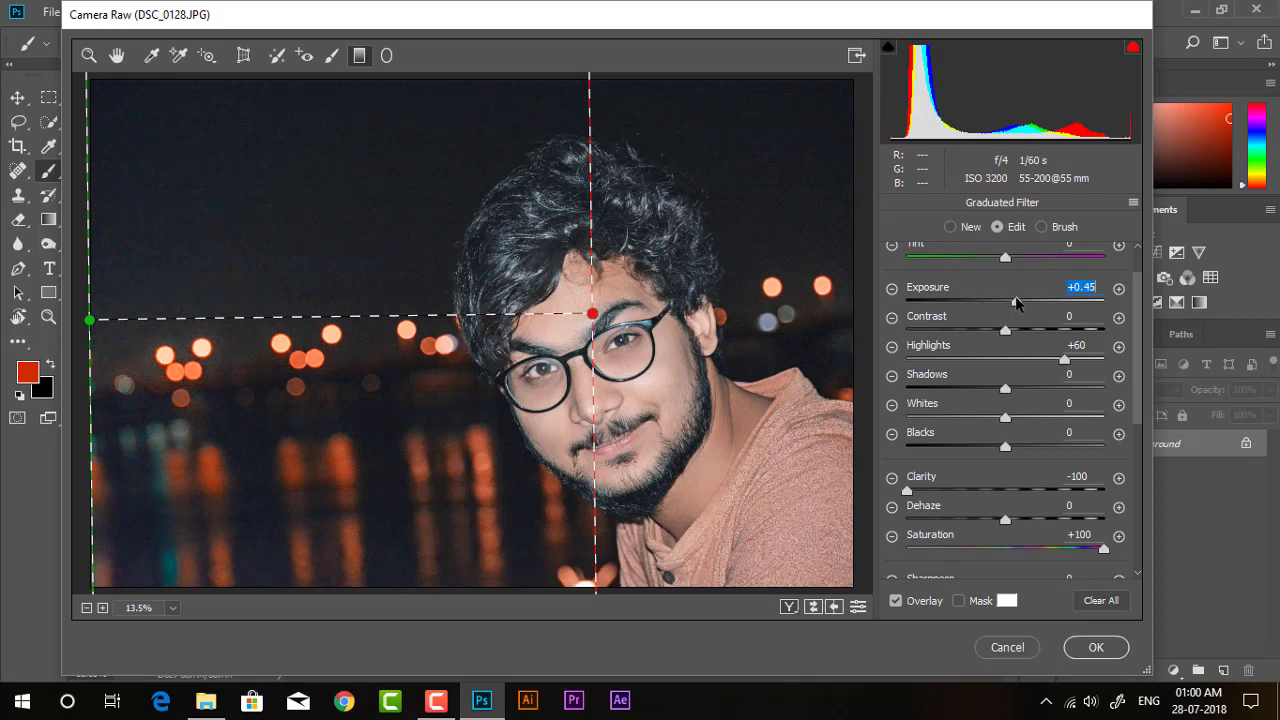
{"action": "scroll", "coordinate": [1005, 530], "scroll_direction": "down", "scroll_amount": 2}
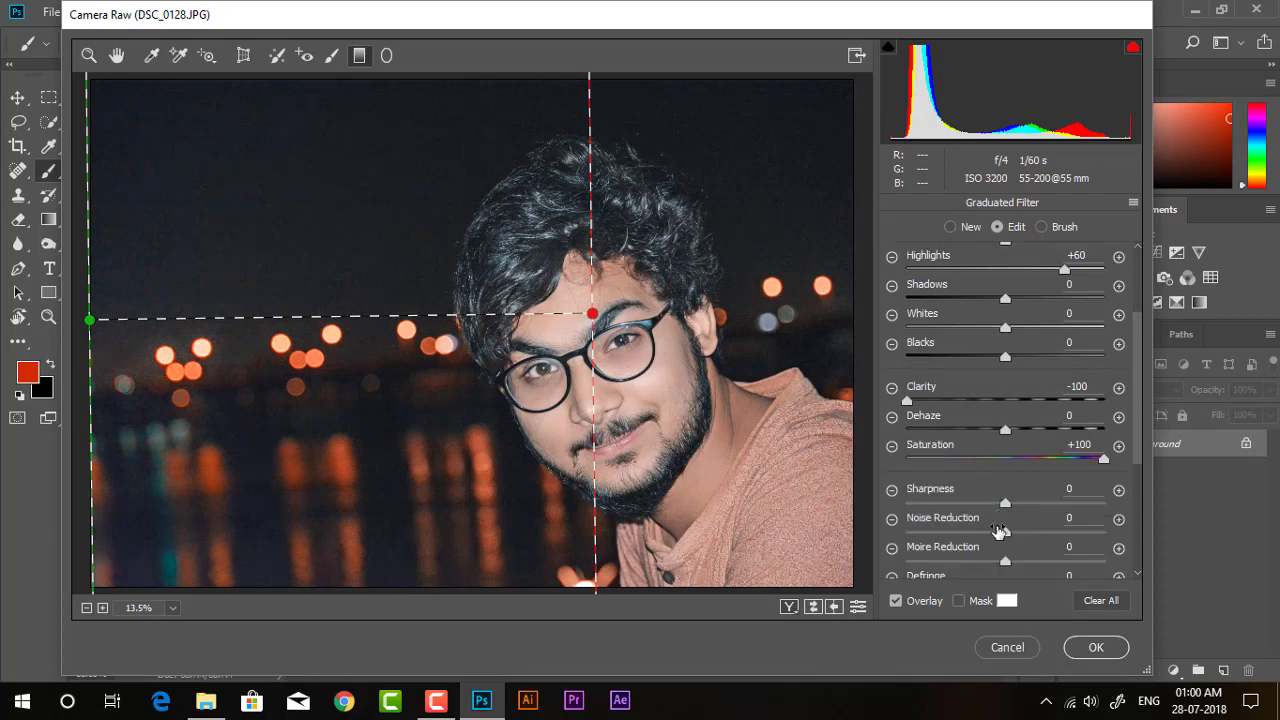
{"action": "left_click_drag", "start_coordinate": [1013, 532], "coordinate": [1133, 533]}
{"action": "scroll", "coordinate": [1137, 537], "scroll_direction": "down", "scroll_amount": 5}
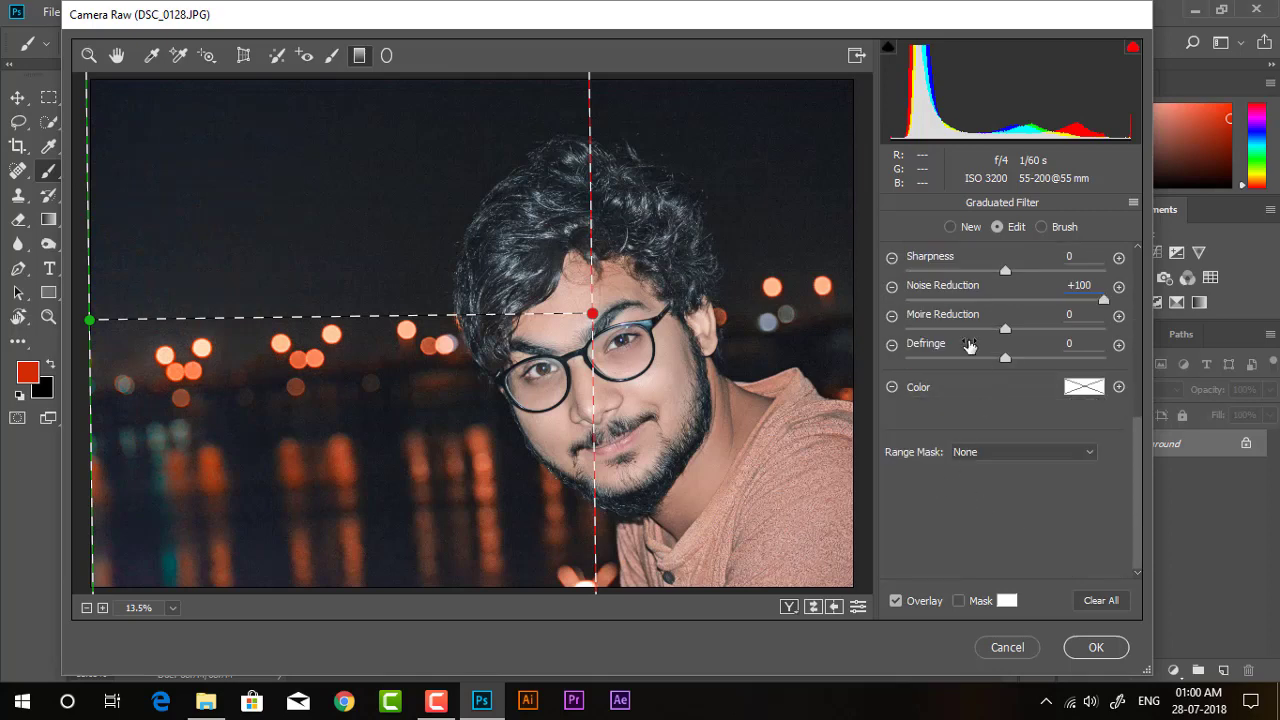
{"action": "left_click_drag", "start_coordinate": [1004, 271], "coordinate": [946, 272]}
Apply the Camera Raw adjustments and zoom in to inspect the face.
{"action": "left_click", "coordinate": [1088, 648]}
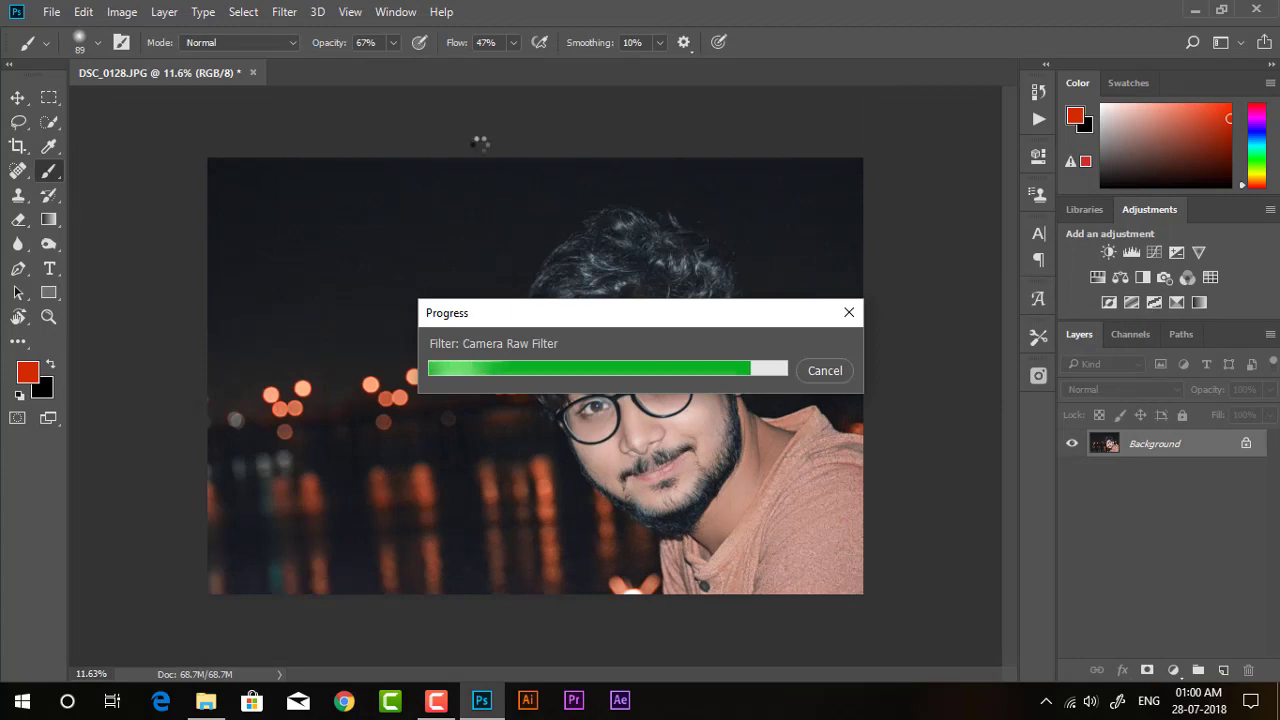
{"action": "scroll", "coordinate": [678, 366], "scroll_direction": "up", "scroll_amount": 1}
{"action": "scroll", "coordinate": [678, 370], "scroll_direction": "up", "scroll_amount": 1}
{"action": "scroll", "coordinate": [672, 420], "scroll_direction": "up", "scroll_amount": 1}
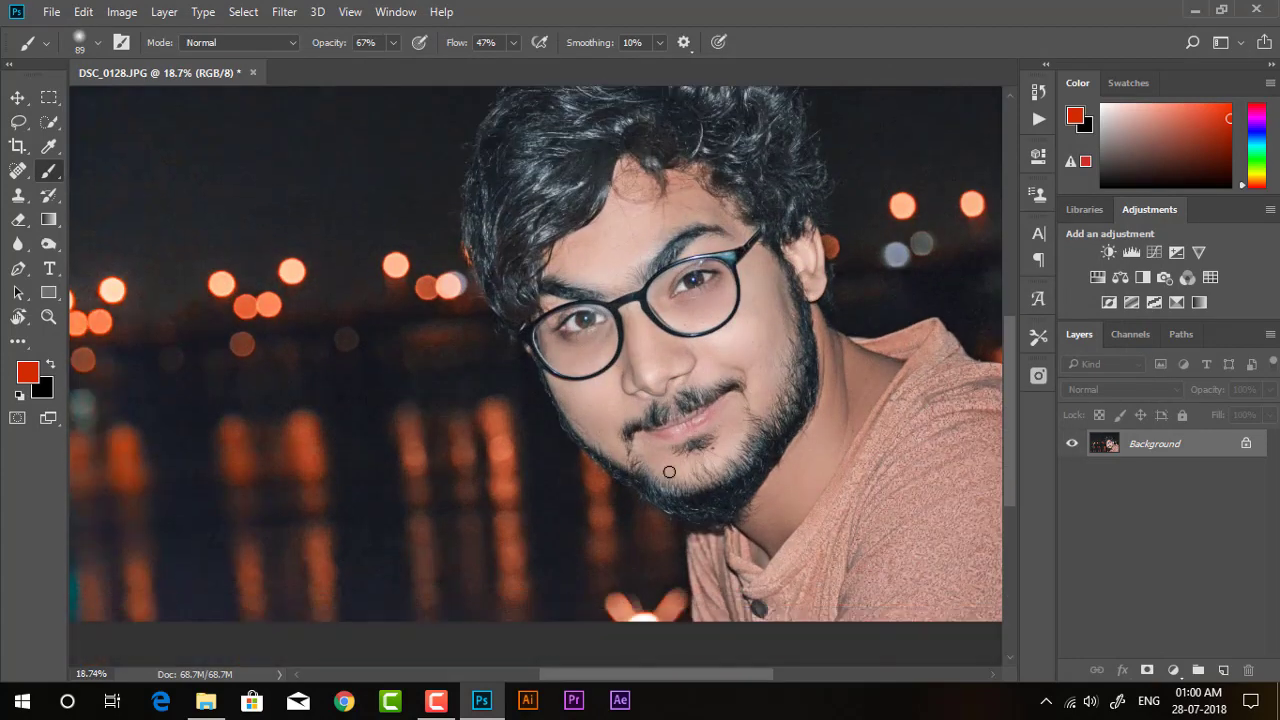
{"action": "scroll", "coordinate": [670, 440], "scroll_direction": "up", "scroll_amount": 1}
{"action": "scroll", "coordinate": [748, 390], "scroll_direction": "down", "scroll_amount": 1}
{"action": "scroll", "coordinate": [672, 385], "scroll_direction": "up", "scroll_amount": 3}
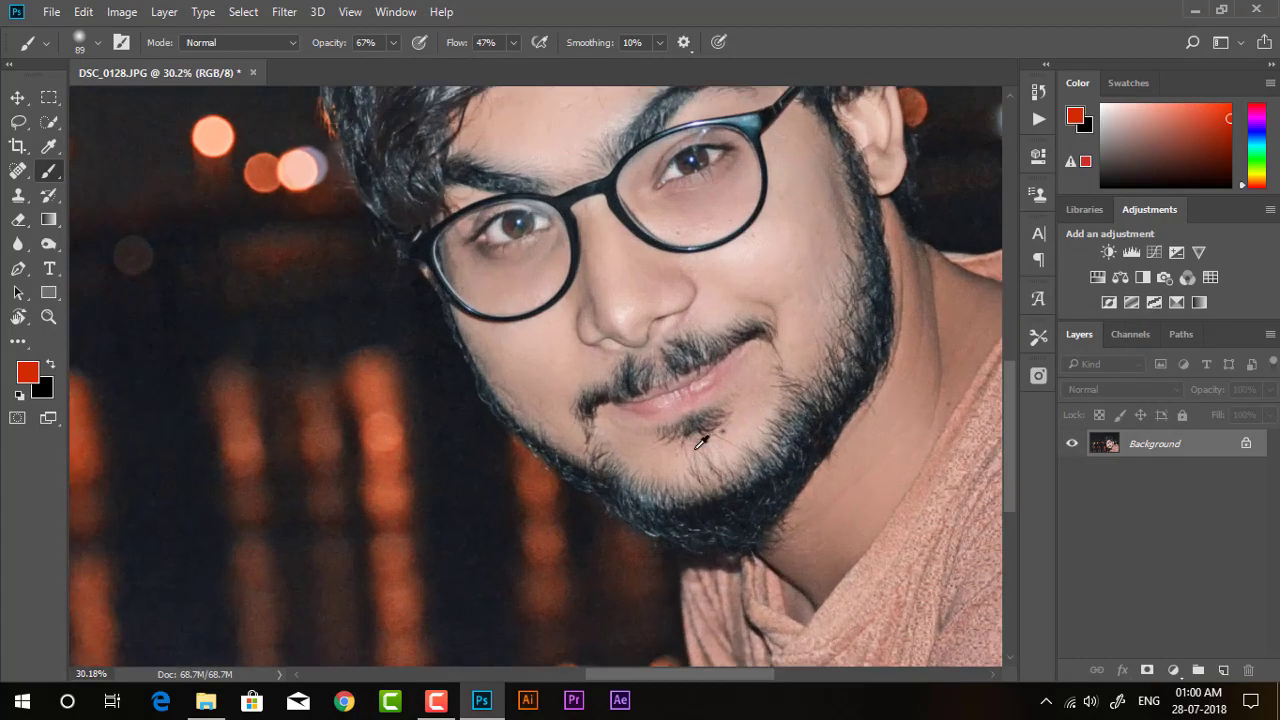
Switch to the Spot Healing Brush (J) and zoom back out.
{"action": "key", "text": "j"}
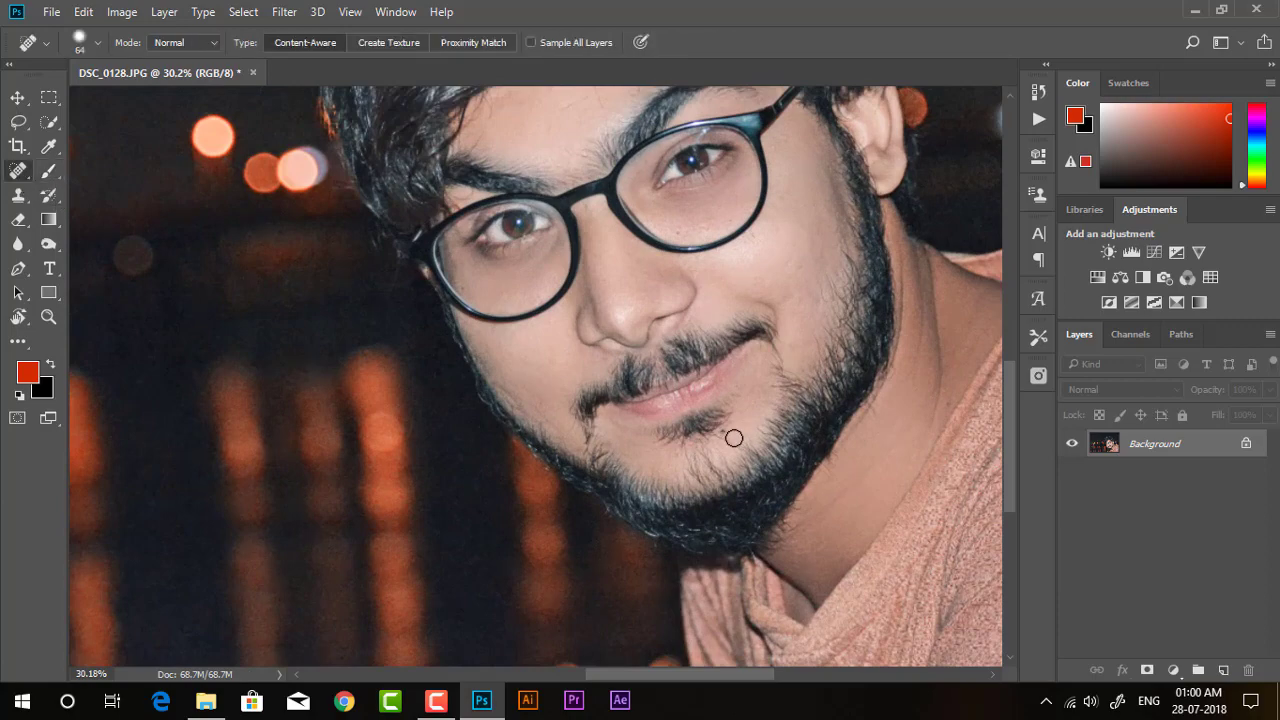
{"action": "scroll", "coordinate": [732, 440], "scroll_direction": "down", "scroll_amount": 2}
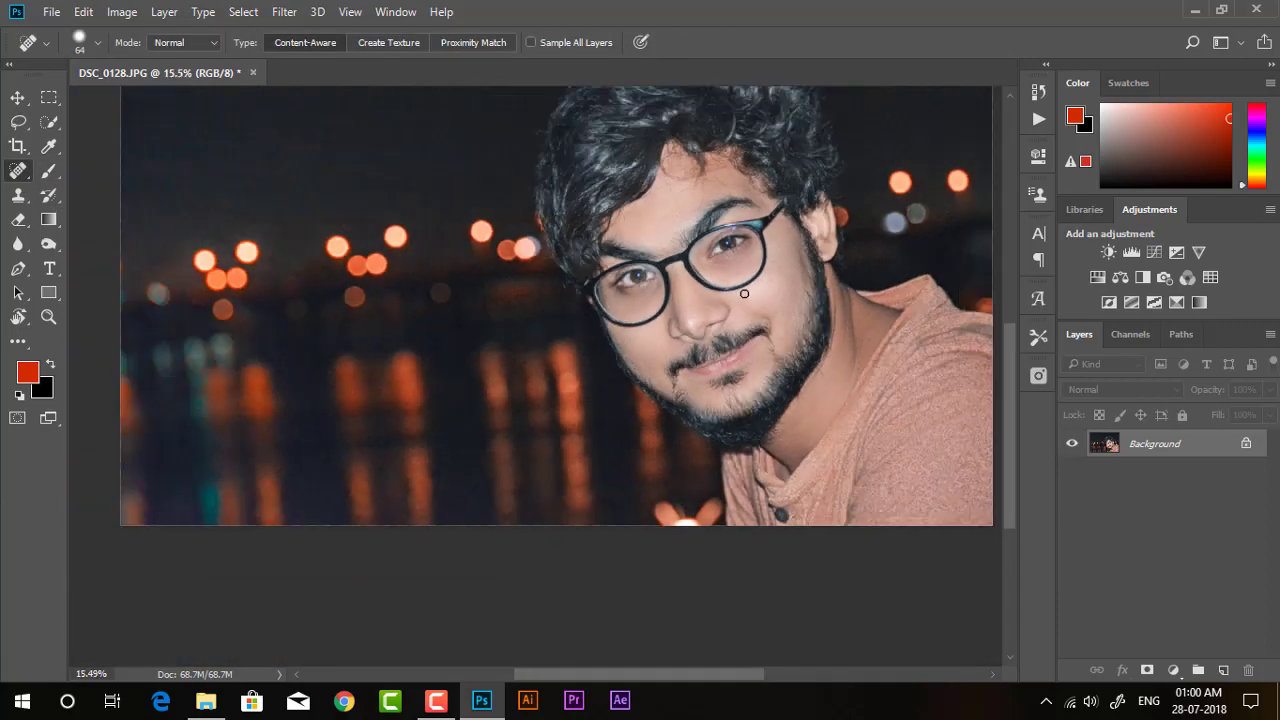
{"action": "scroll", "coordinate": [700, 300], "scroll_direction": "up", "scroll_amount": 1}
{"action": "scroll", "coordinate": [650, 308], "scroll_direction": "up", "scroll_amount": 1}
{"action": "scroll", "coordinate": [560, 325], "scroll_direction": "down", "scroll_amount": 1}
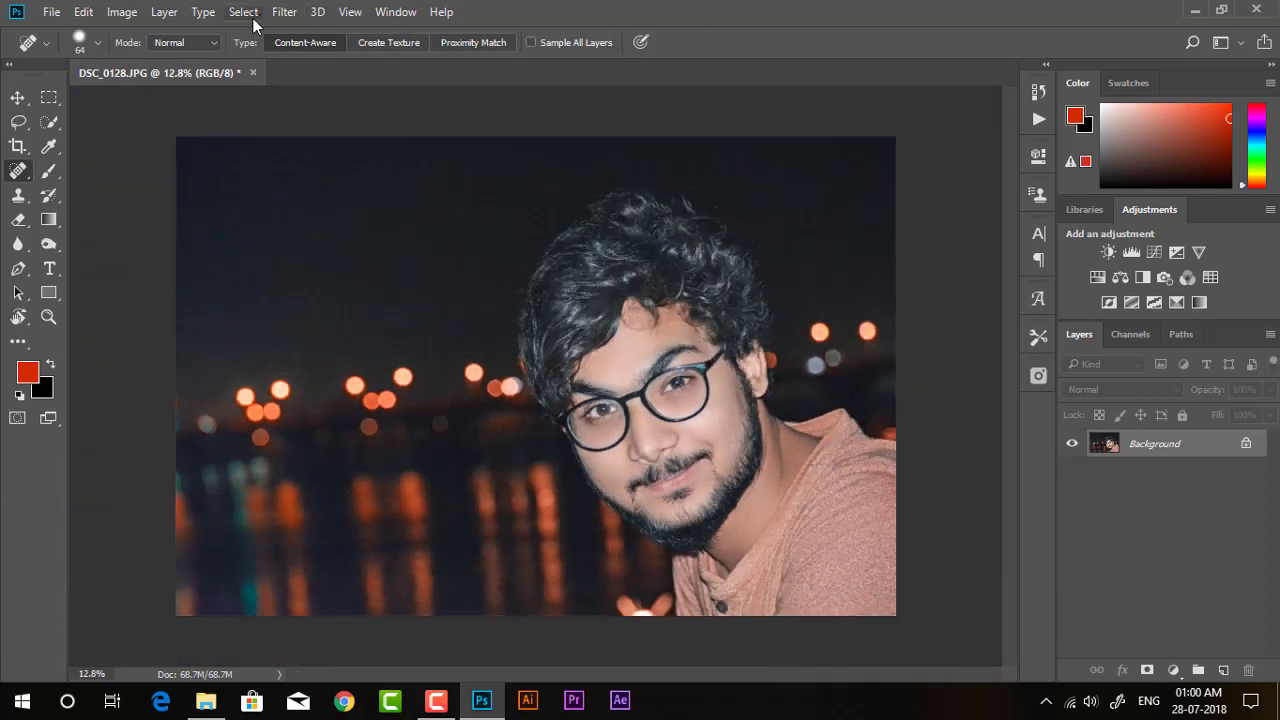
{"action": "left_click", "coordinate": [284, 12]}
{"action": "mouse_move", "coordinate": [315, 405]}
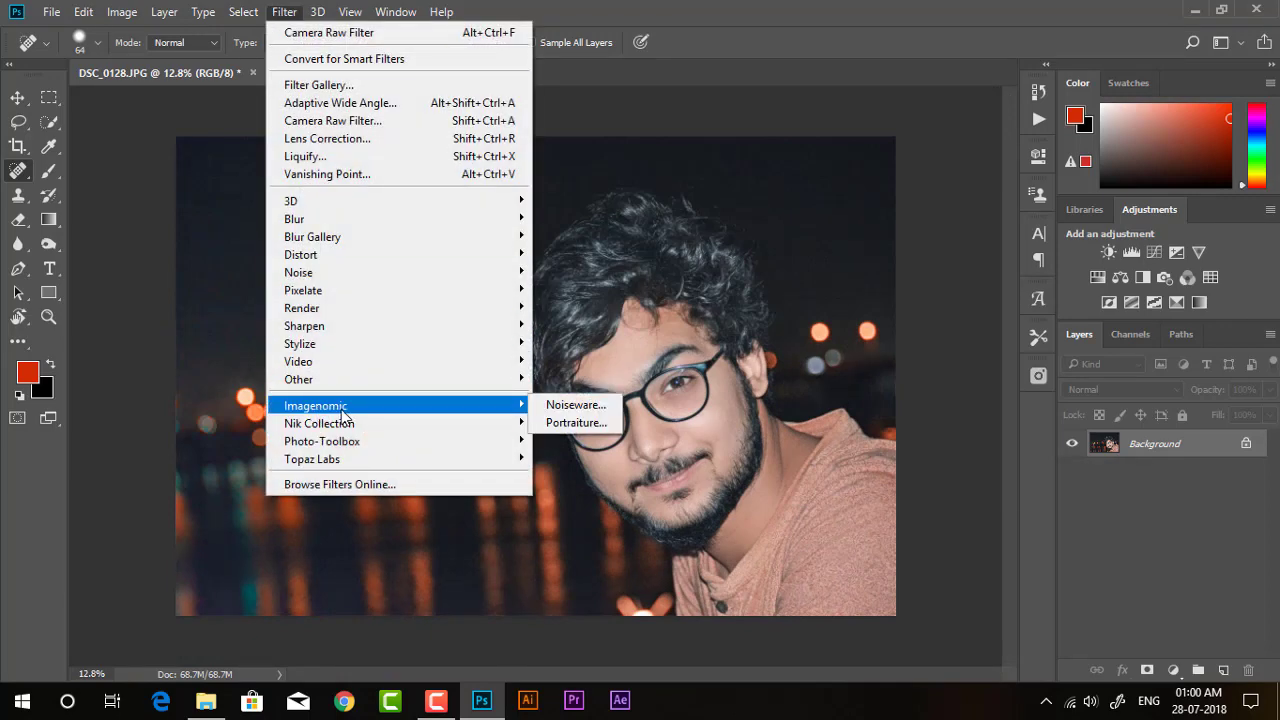
Launch Imagenomic Noiseware and pan its preview to the eye and glasses.
{"action": "left_click", "coordinate": [576, 404]}
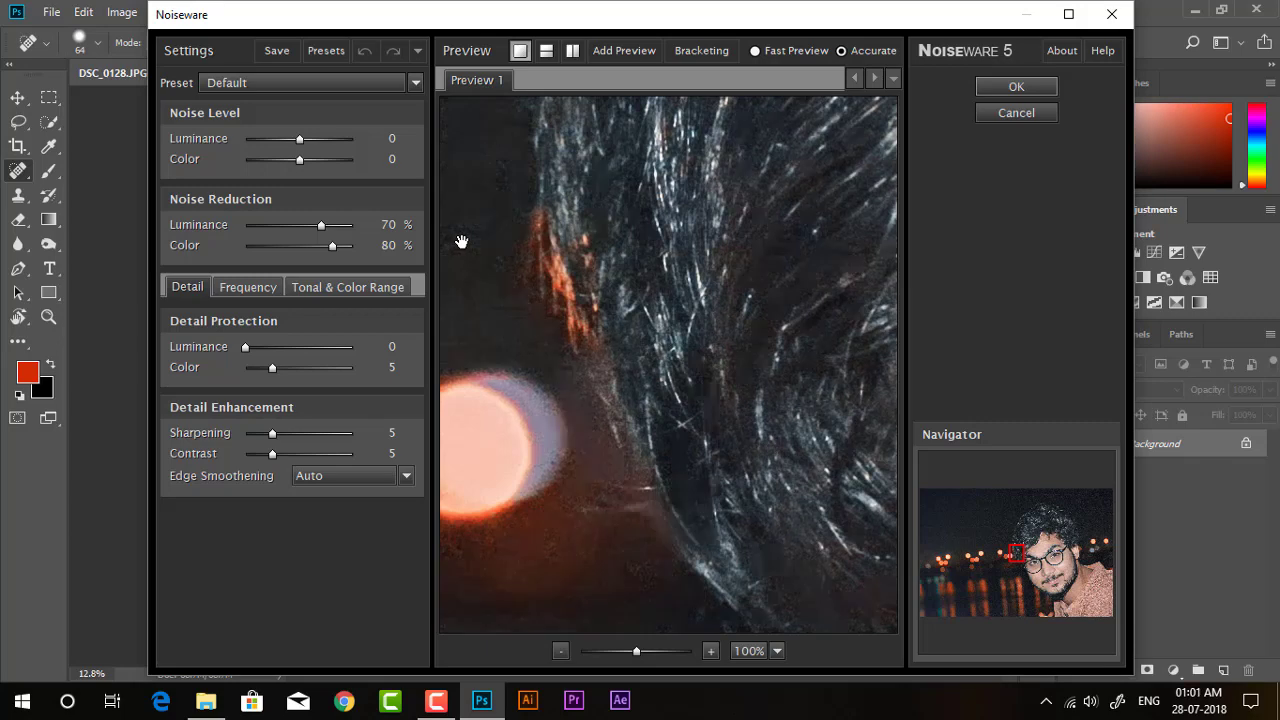
{"action": "scroll", "coordinate": [757, 380], "scroll_direction": "down", "scroll_amount": 2}
{"action": "left_click_drag", "start_coordinate": [757, 380], "coordinate": [500, 194]}
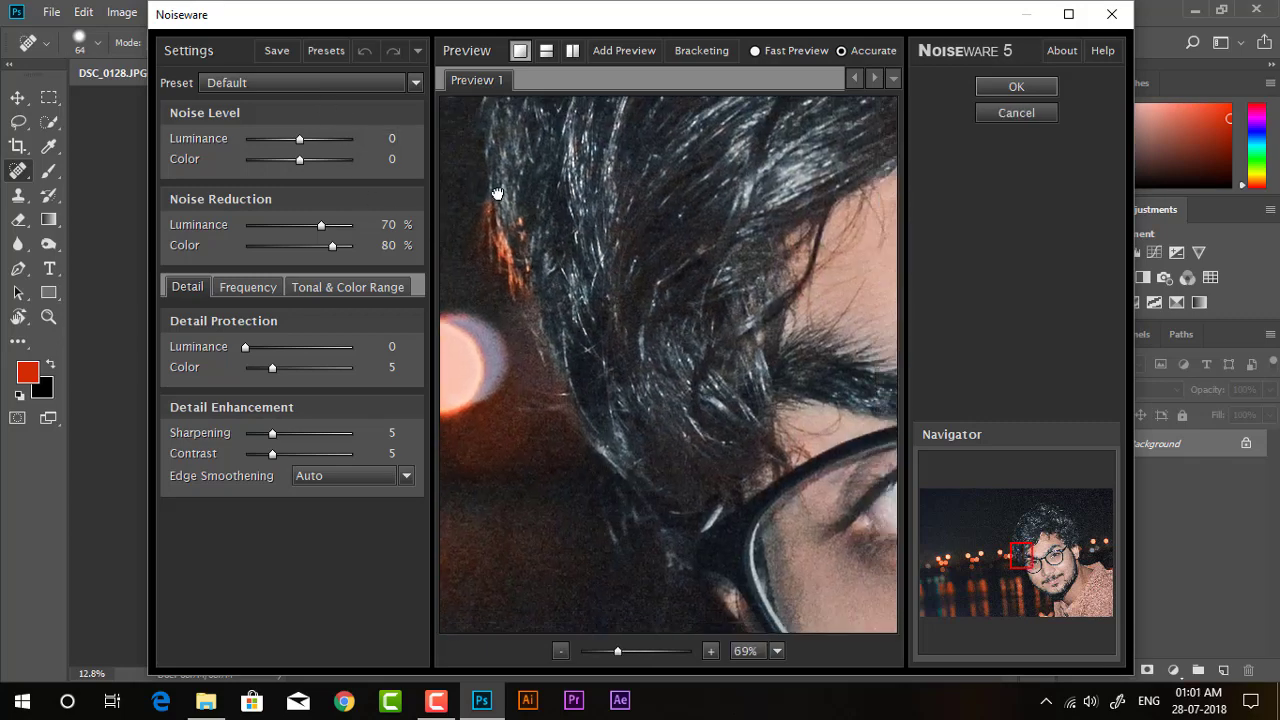
{"action": "left_click_drag", "start_coordinate": [660, 346], "coordinate": [451, 196]}
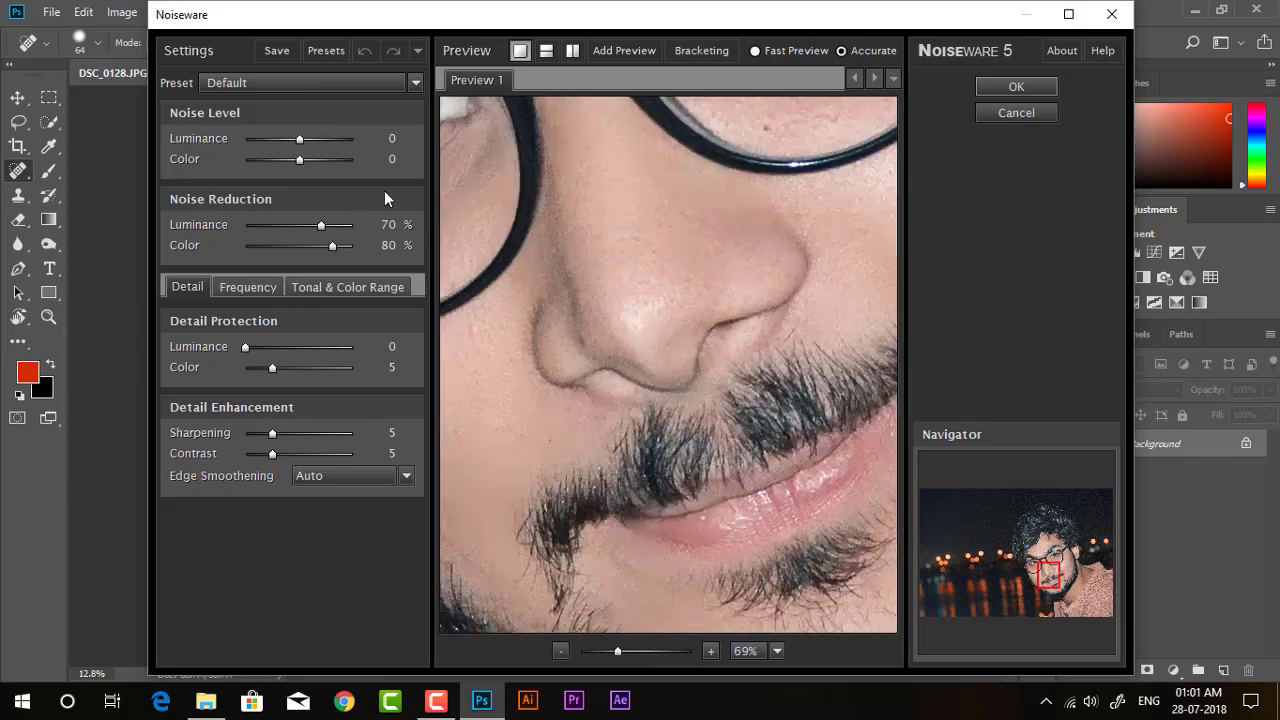
Apply Noiseware's Night Scene preset (80% luminance, 90% color noise) to the portrait.
{"action": "left_click", "coordinate": [273, 82]}
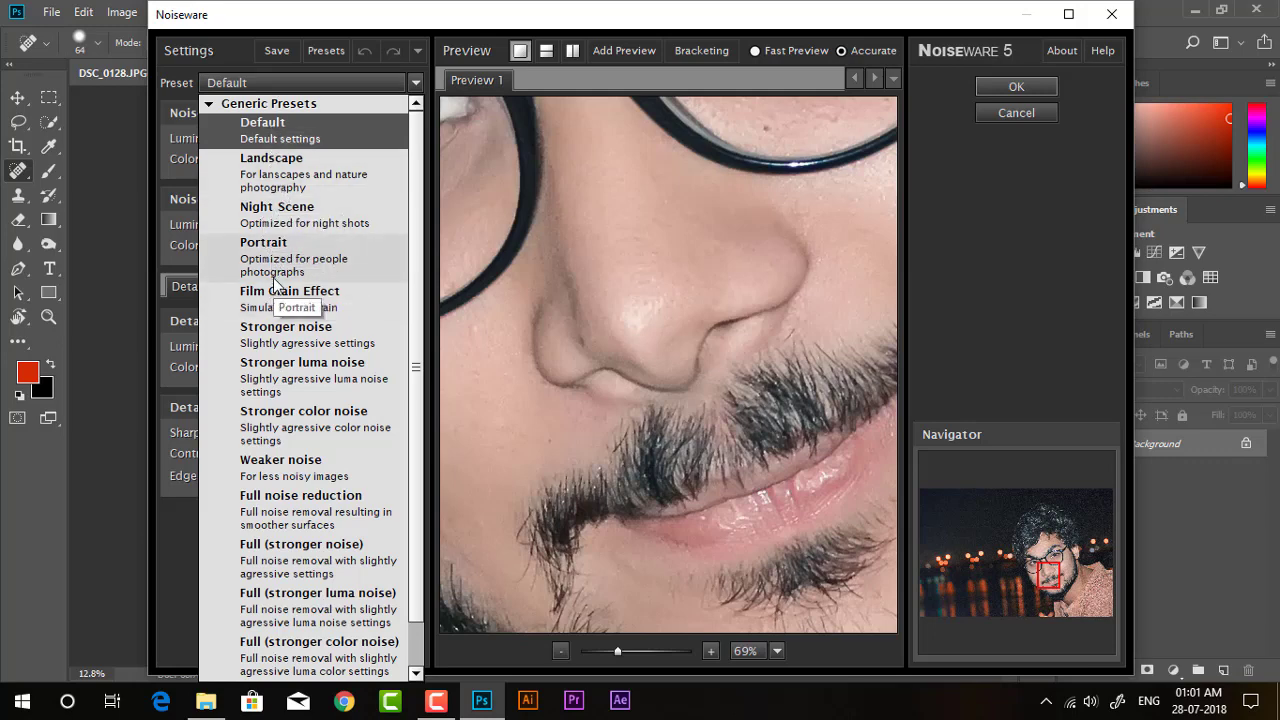
{"action": "left_click", "coordinate": [277, 210]}
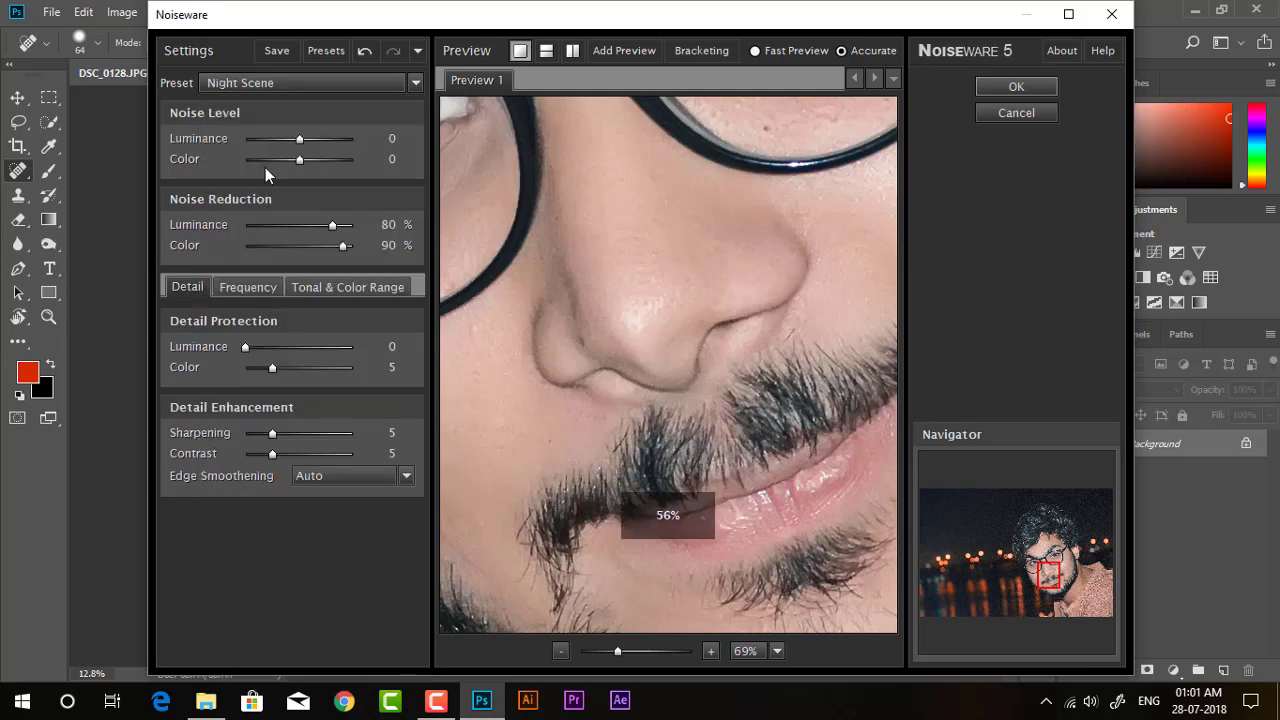
{"action": "left_click_drag", "start_coordinate": [591, 246], "coordinate": [851, 591]}
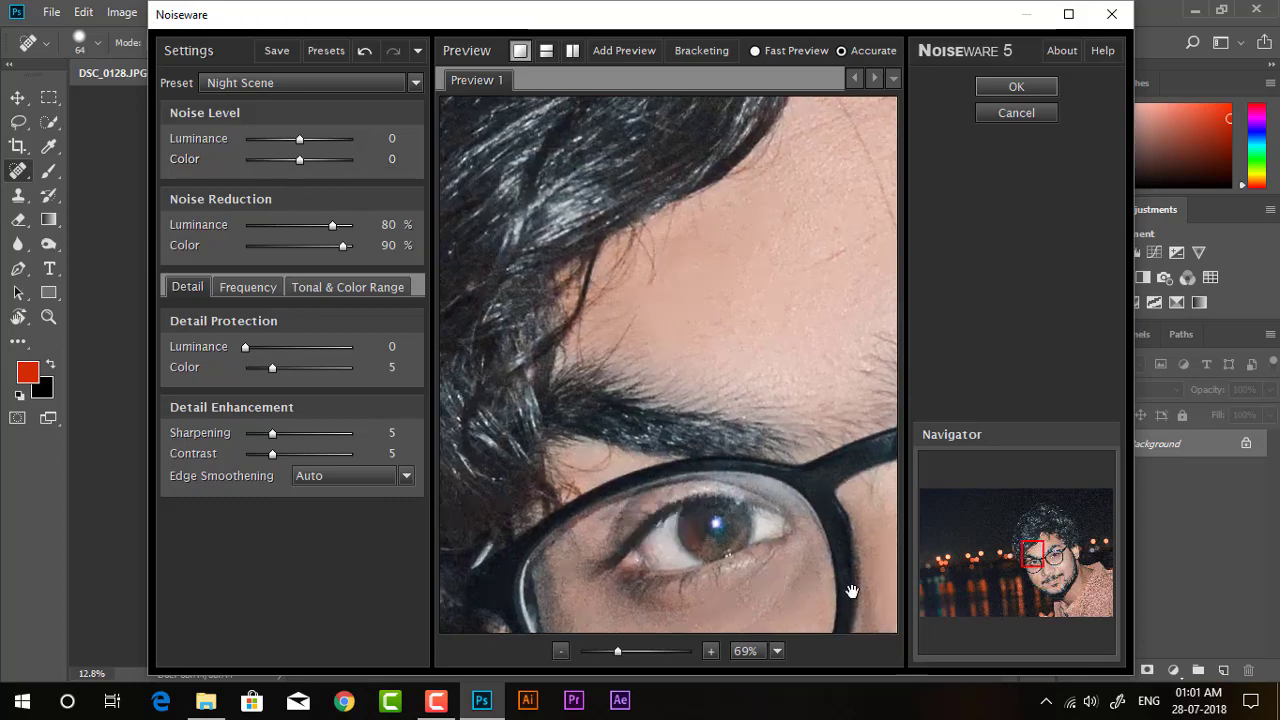
{"action": "left_click_drag", "start_coordinate": [763, 414], "coordinate": [592, 428]}
{"action": "left_click", "coordinate": [1014, 87]}
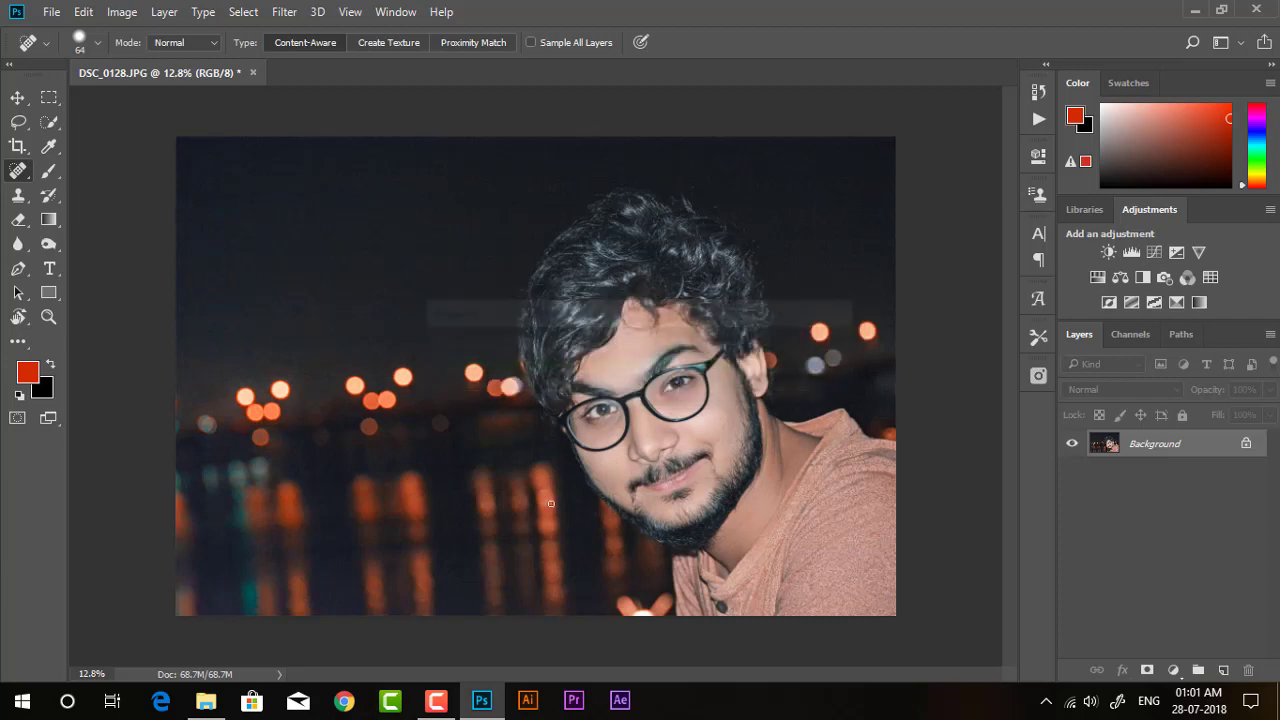
{"action": "scroll", "coordinate": [737, 434], "scroll_direction": "up", "scroll_amount": 3}
{"action": "scroll", "coordinate": [671, 472], "scroll_direction": "down", "scroll_amount": 2}
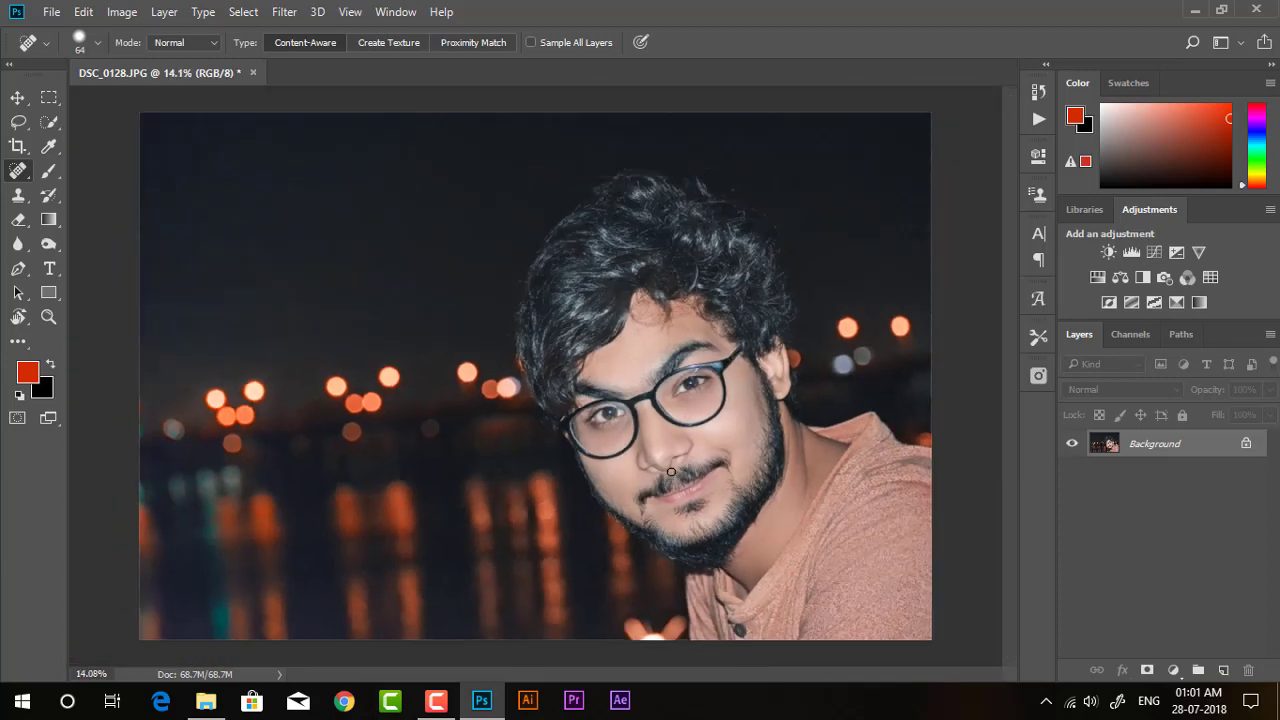
{"action": "scroll", "coordinate": [631, 543], "scroll_direction": "up", "scroll_amount": 1}
{"action": "scroll", "coordinate": [622, 521], "scroll_direction": "up", "scroll_amount": 1}
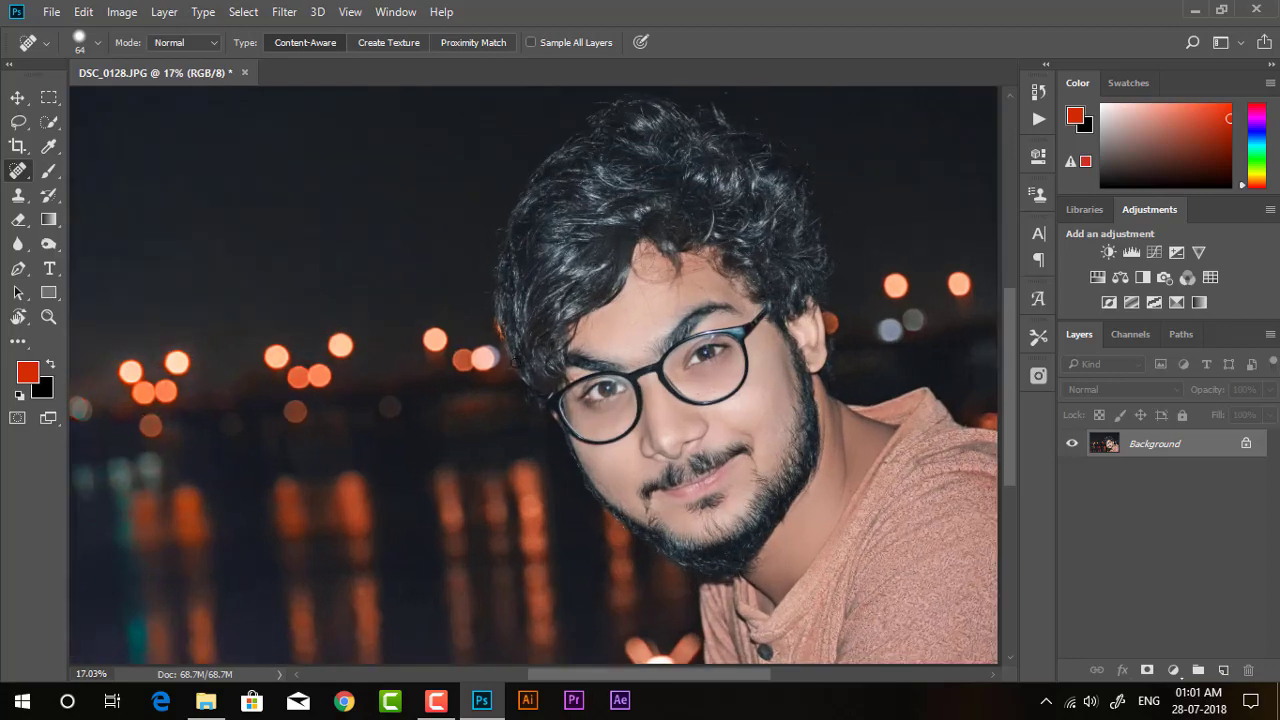
In Camera Raw's HSL panel, lower Orange saturation and set Luminance Reds +36, Oranges +6.
{"action": "left_click", "coordinate": [284, 11]}
{"action": "left_click", "coordinate": [340, 119]}
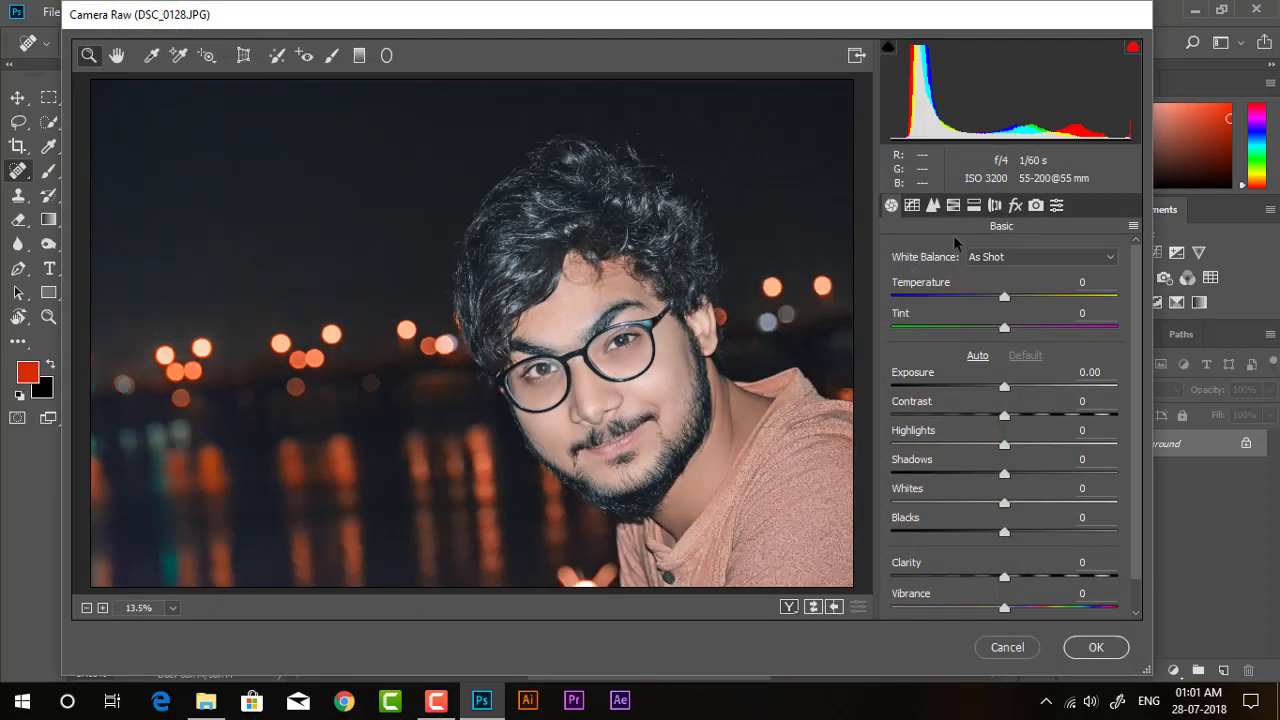
{"action": "left_click", "coordinate": [953, 205]}
{"action": "left_click", "coordinate": [912, 205]}
{"action": "scroll", "coordinate": [997, 533], "scroll_direction": "down", "scroll_amount": 1}
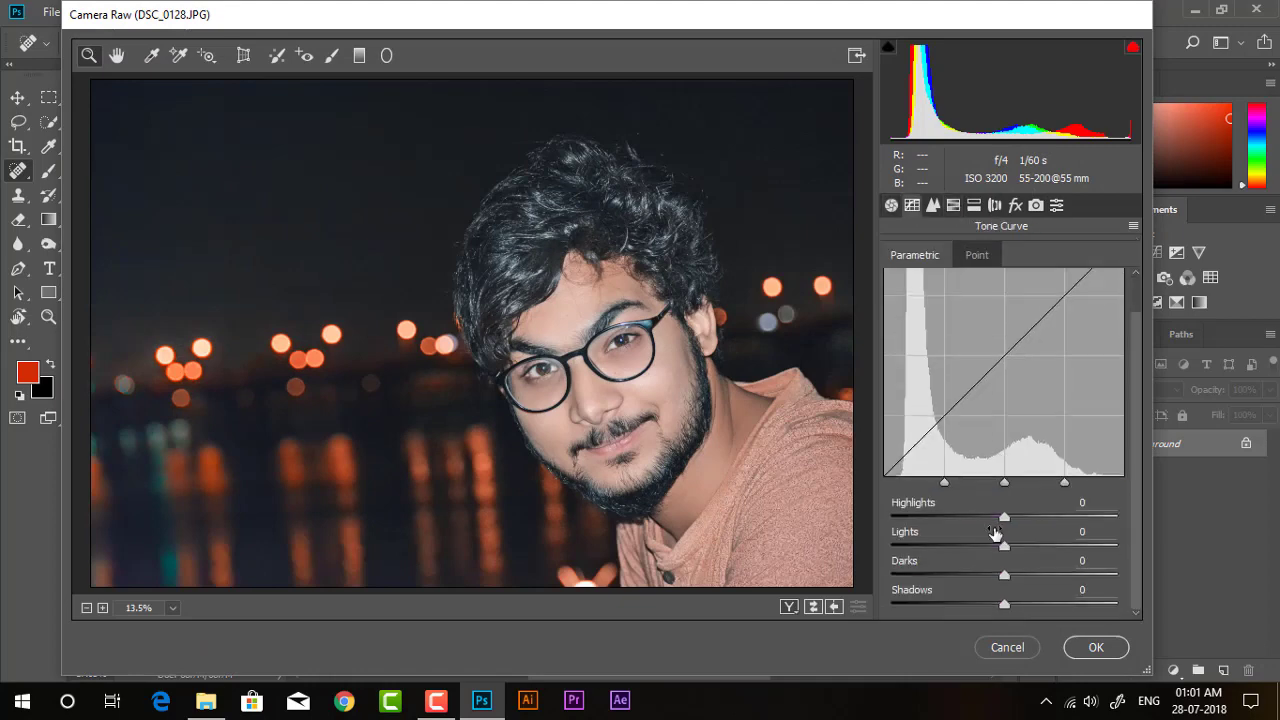
{"action": "mouse_move", "coordinate": [1004, 604]}
{"action": "left_mouse_down"}
{"action": "mouse_move", "coordinate": [1017, 607]}
{"action": "mouse_move", "coordinate": [1005, 607]}
{"action": "left_mouse_up"}
{"action": "scroll", "coordinate": [537, 408], "scroll_direction": "down", "scroll_amount": 2}
{"action": "scroll", "coordinate": [537, 408], "scroll_direction": "up", "scroll_amount": 1}
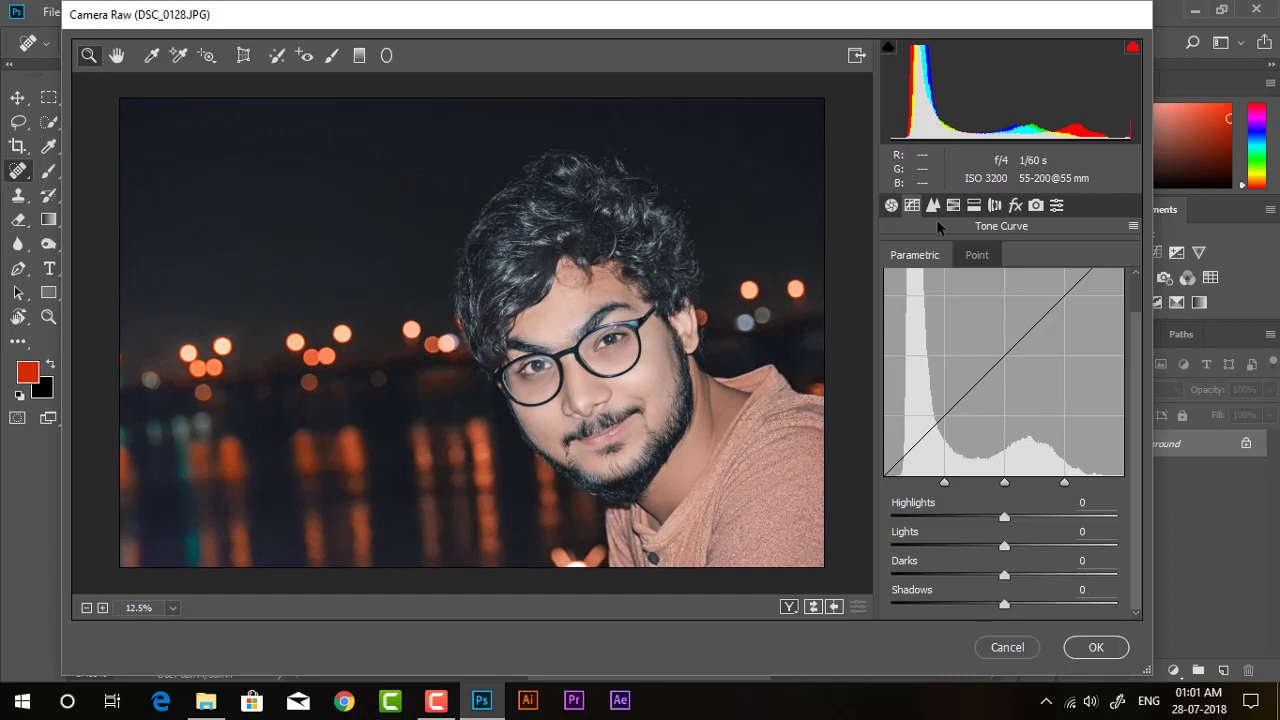
{"action": "left_click", "coordinate": [953, 205]}
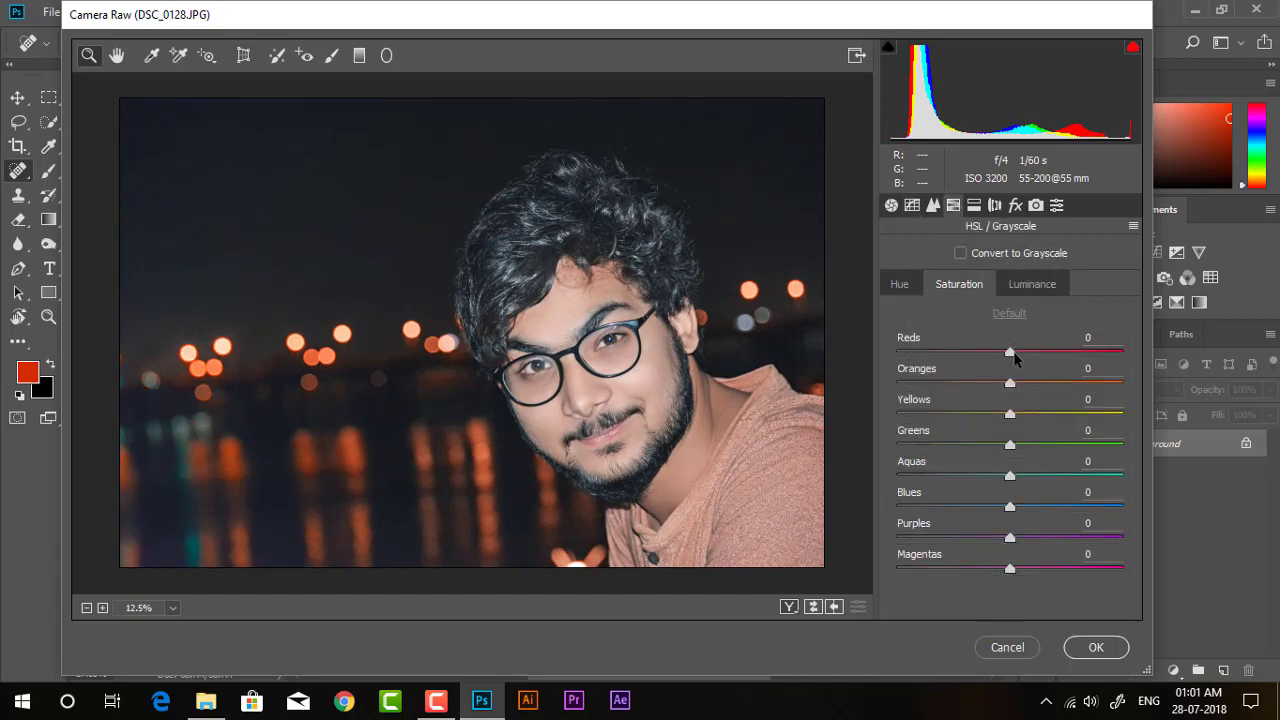
{"action": "mouse_move", "coordinate": [1010, 383]}
{"action": "left_mouse_down"}
{"action": "mouse_move", "coordinate": [998, 383]}
{"action": "mouse_move", "coordinate": [1022, 383]}
{"action": "mouse_move", "coordinate": [1024, 354]}
{"action": "mouse_move", "coordinate": [1050, 352]}
{"action": "left_mouse_up"}
{"action": "left_click", "coordinate": [1032, 284]}
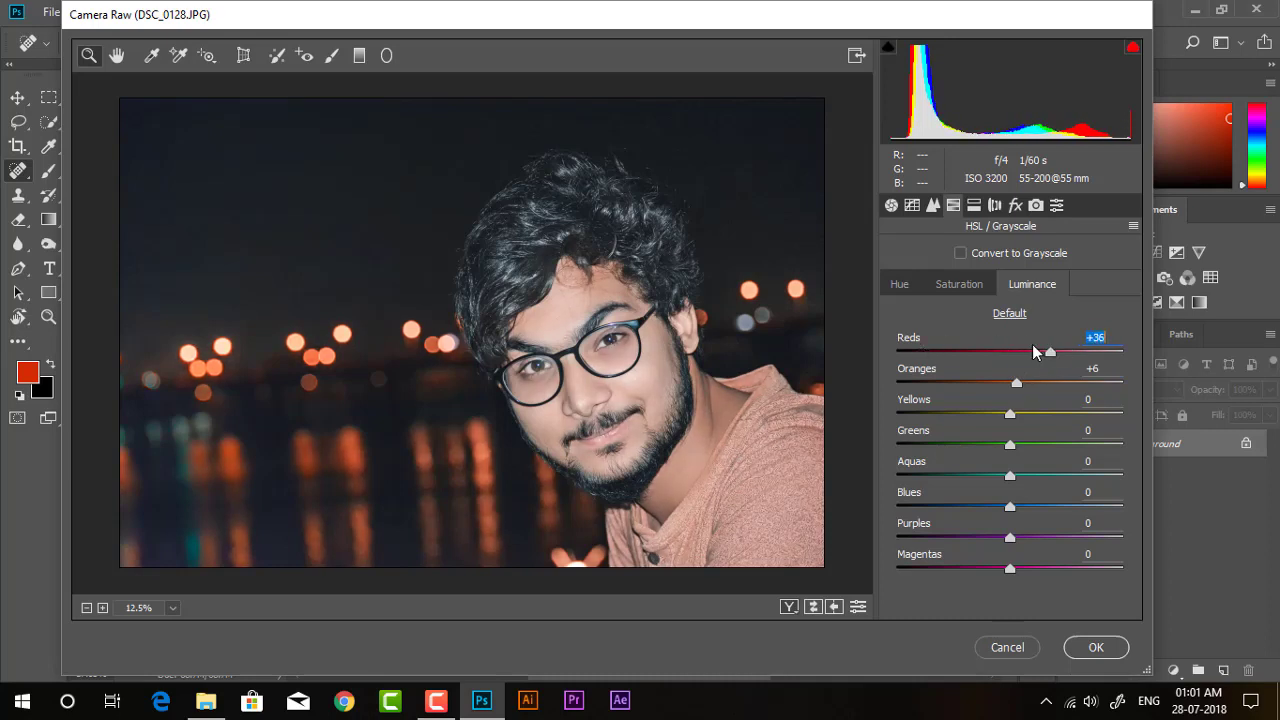
{"action": "left_click", "coordinate": [982, 287]}
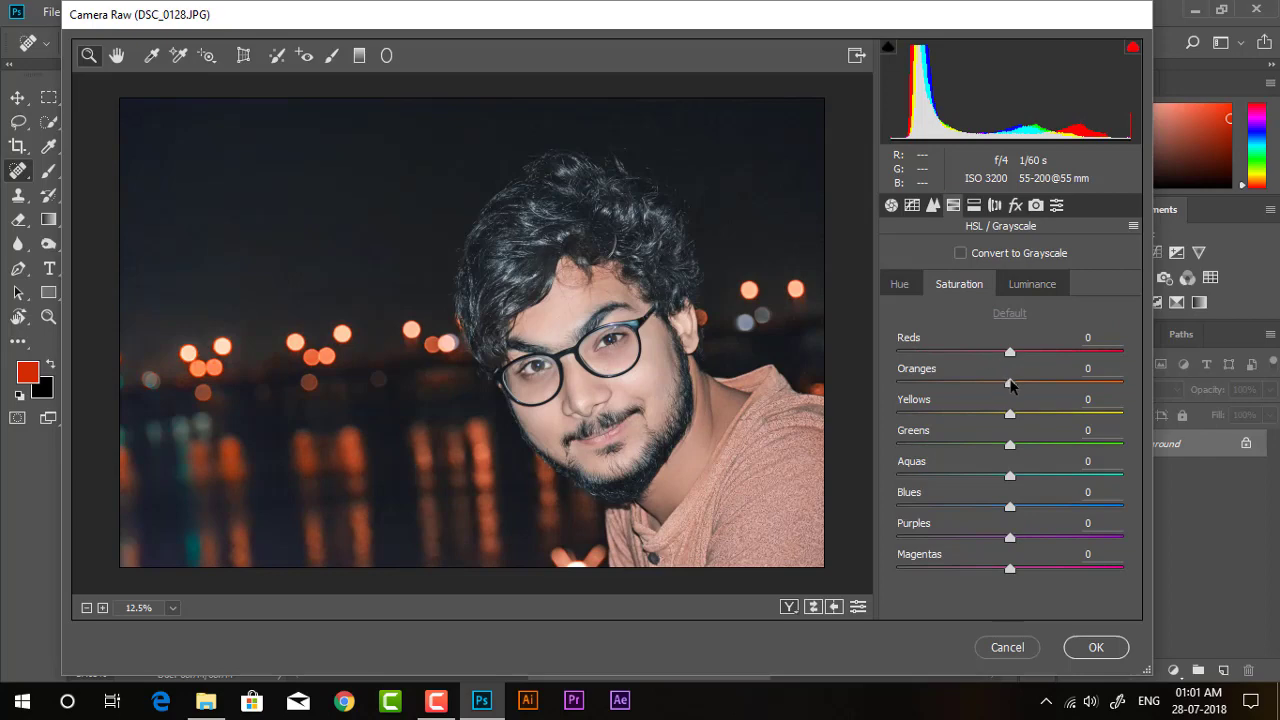
Try hue shifts on Yellows and Blues, reset both to 0, then set Blues saturation to -100.
{"action": "left_click", "coordinate": [900, 288]}
{"action": "left_click_drag", "start_coordinate": [1009, 413], "coordinate": [899, 411]}
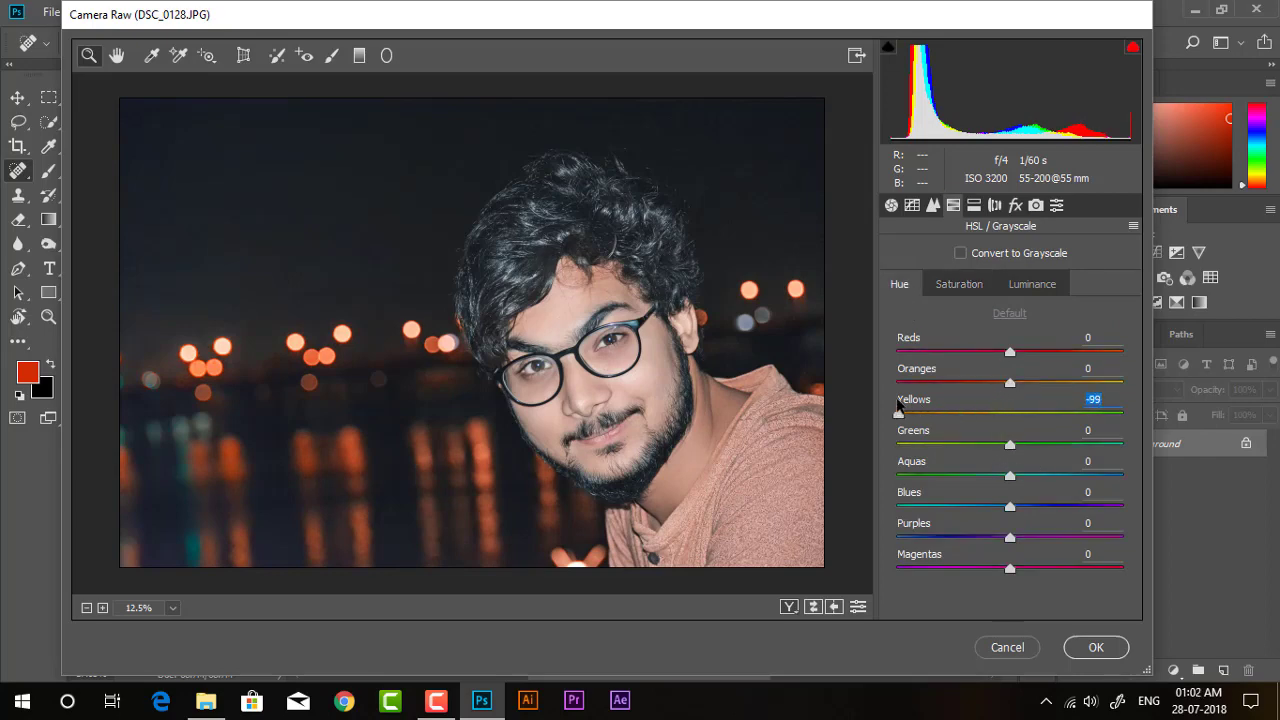
{"action": "double_click", "coordinate": [1010, 413]}
{"action": "left_click_drag", "start_coordinate": [1010, 506], "coordinate": [968, 516]}
{"action": "double_click", "coordinate": [961, 508]}
{"action": "left_click", "coordinate": [1033, 284]}
{"action": "left_click", "coordinate": [962, 285]}
{"action": "left_click_drag", "start_coordinate": [1010, 506], "coordinate": [880, 522]}
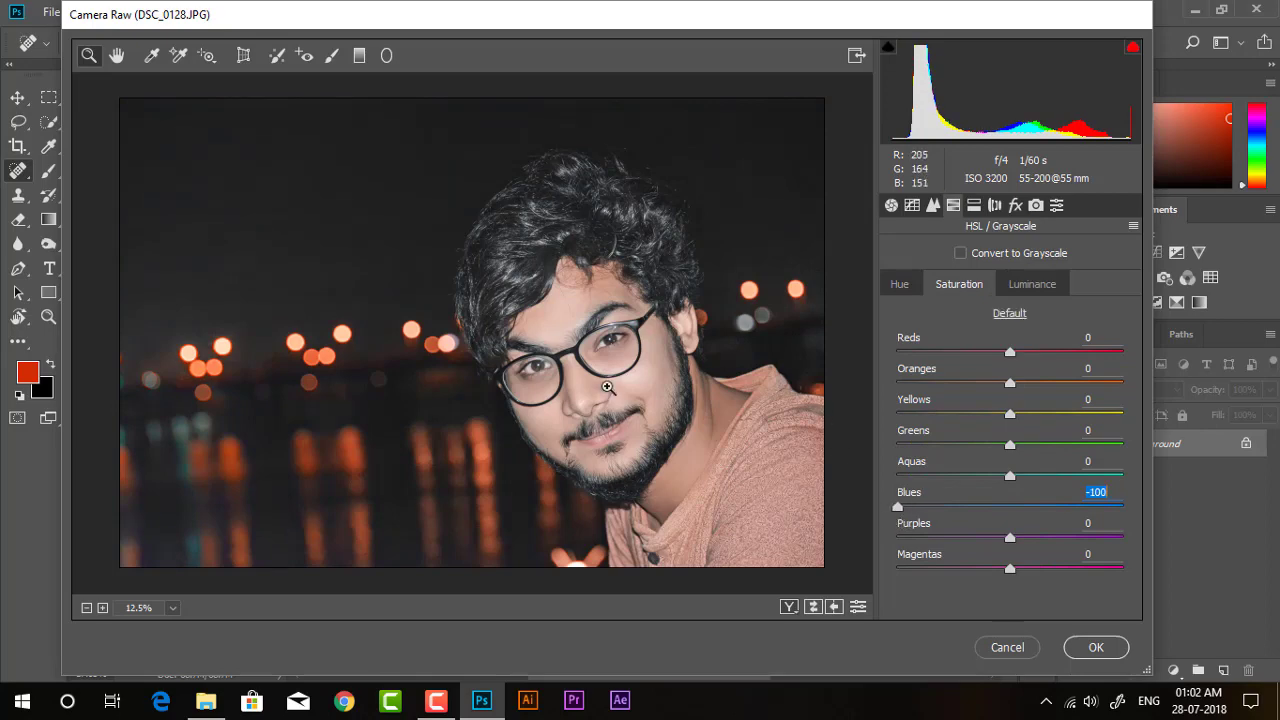
{"action": "scroll", "coordinate": [605, 385], "scroll_direction": "up", "scroll_amount": 2}
{"action": "scroll", "coordinate": [622, 401], "scroll_direction": "down", "scroll_amount": 2}
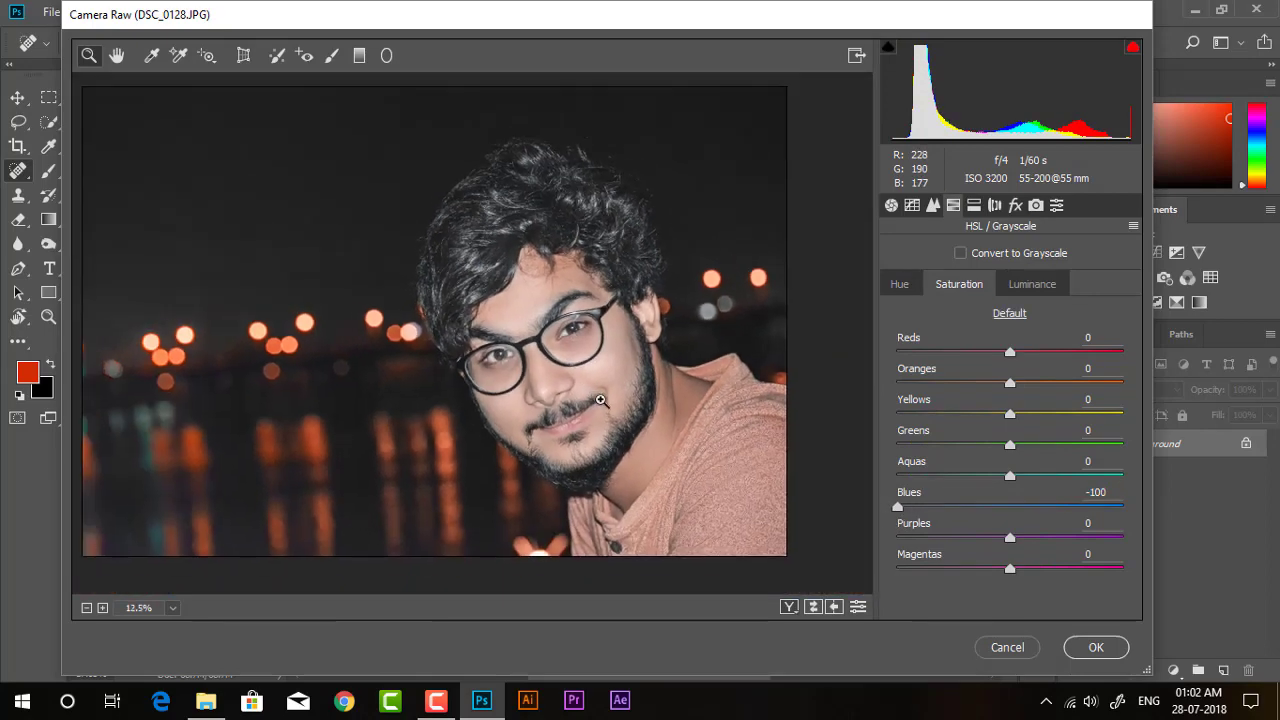
Set sharpening Amount 41 and luminance noise reduction 11, then apply the Camera Raw edit.
{"action": "left_click", "coordinate": [933, 205]}
{"action": "left_click_drag", "start_coordinate": [892, 282], "coordinate": [927, 282]}
{"action": "left_click_drag", "start_coordinate": [892, 437], "coordinate": [916, 437]}
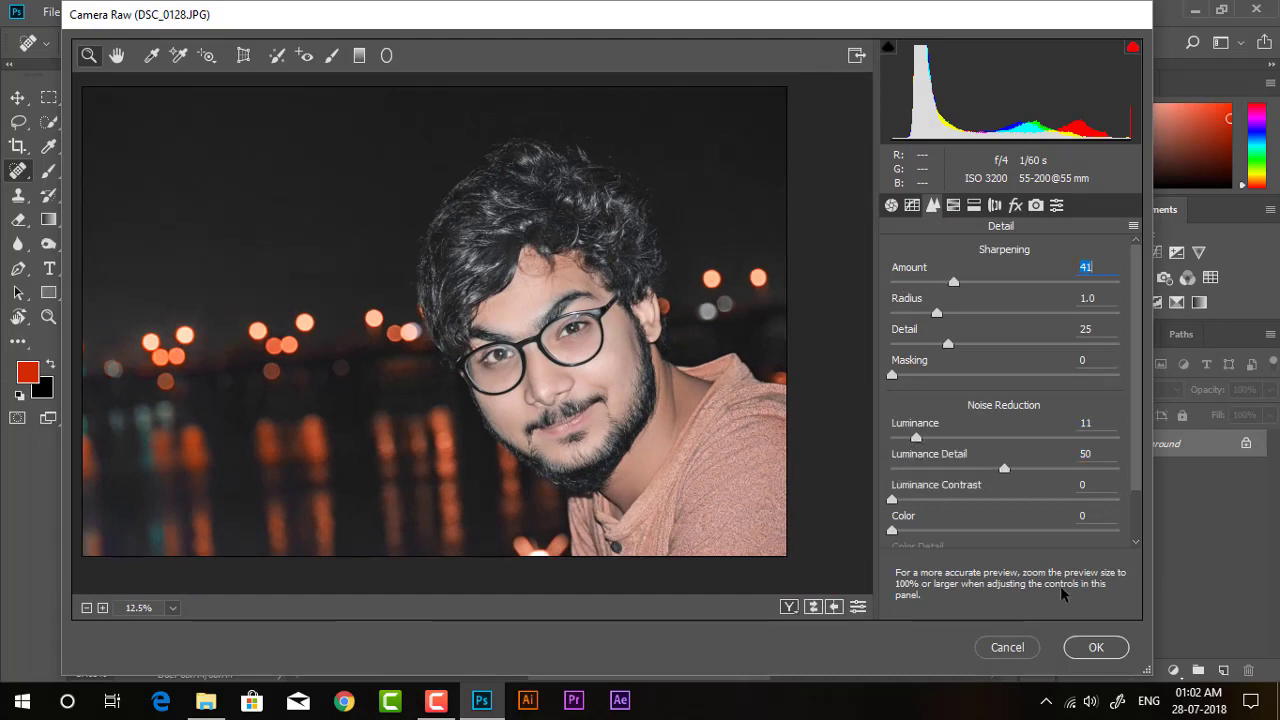
{"action": "left_click", "coordinate": [1096, 647]}
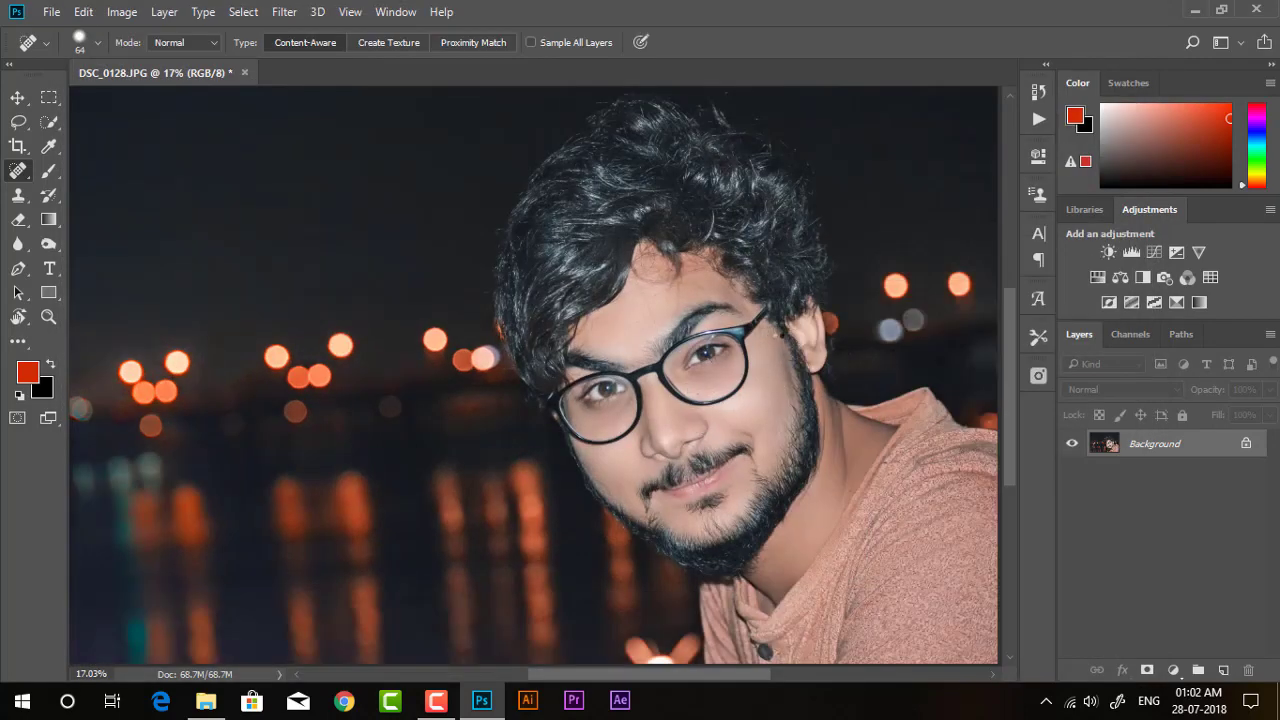
{"action": "scroll", "coordinate": [800, 325], "scroll_direction": "down", "scroll_amount": 2}
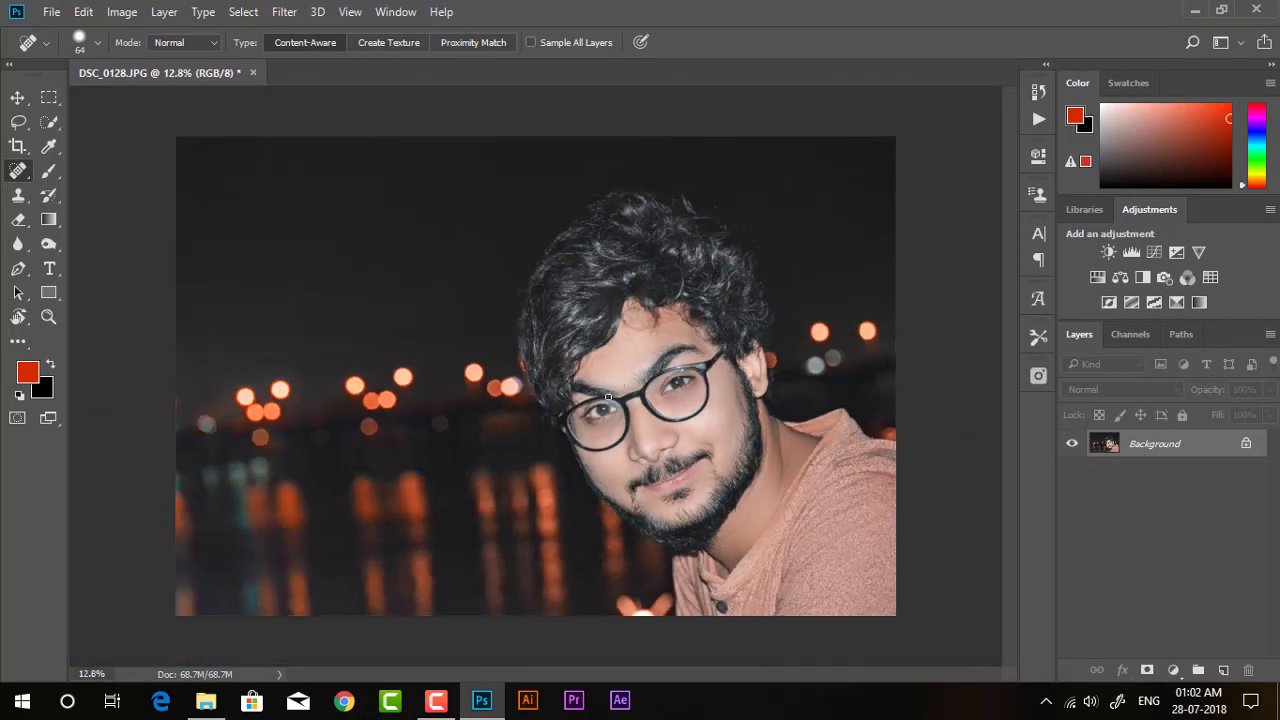
{"action": "scroll", "coordinate": [607, 397], "scroll_direction": "up", "scroll_amount": 1}
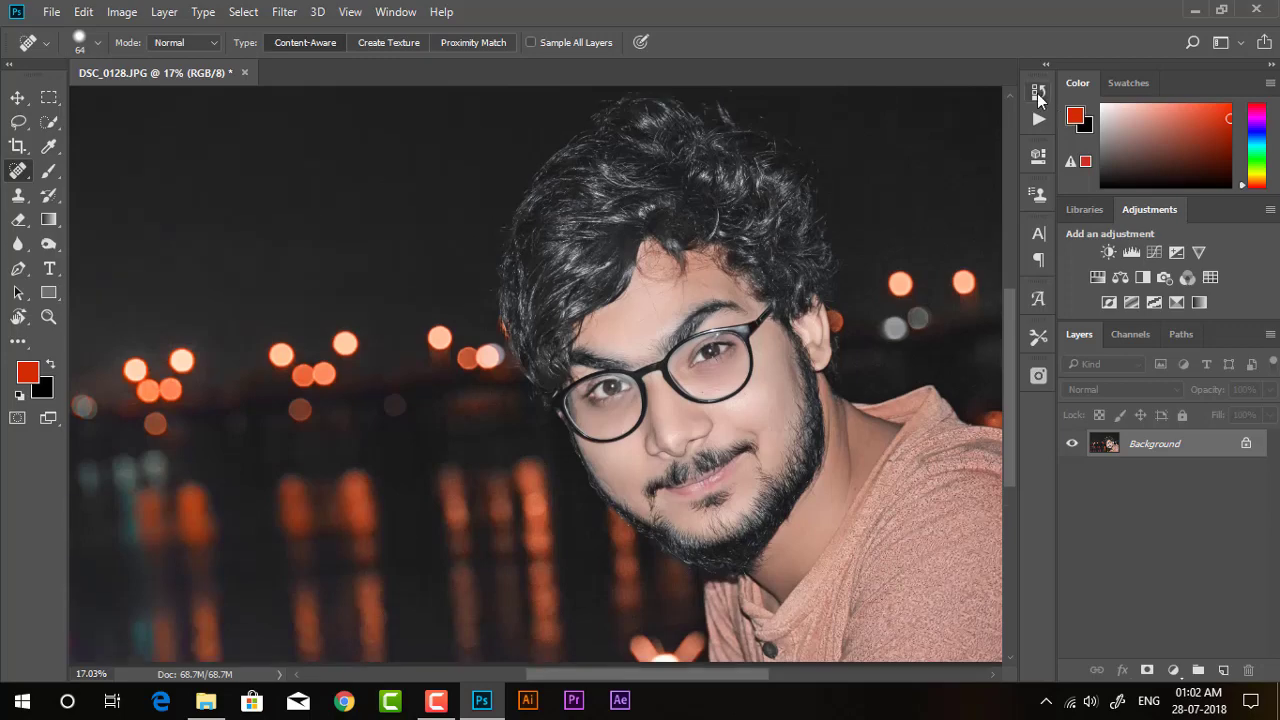
{"action": "left_click", "coordinate": [1039, 92]}
{"action": "scroll", "coordinate": [920, 130], "scroll_direction": "up", "scroll_amount": 3}
{"action": "scroll", "coordinate": [930, 125], "scroll_direction": "up", "scroll_amount": 3}
{"action": "left_click", "coordinate": [938, 120]}
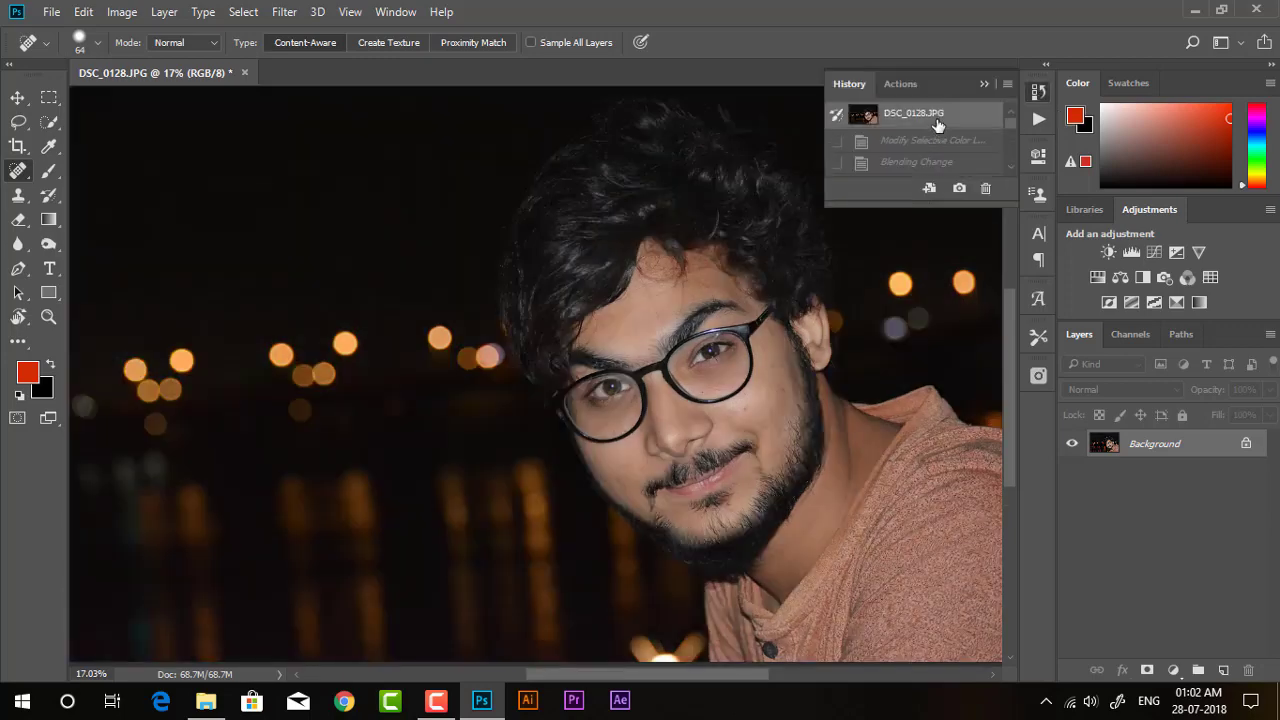
{"action": "scroll", "coordinate": [920, 140], "scroll_direction": "down", "scroll_amount": 5}
{"action": "left_click", "coordinate": [905, 168]}
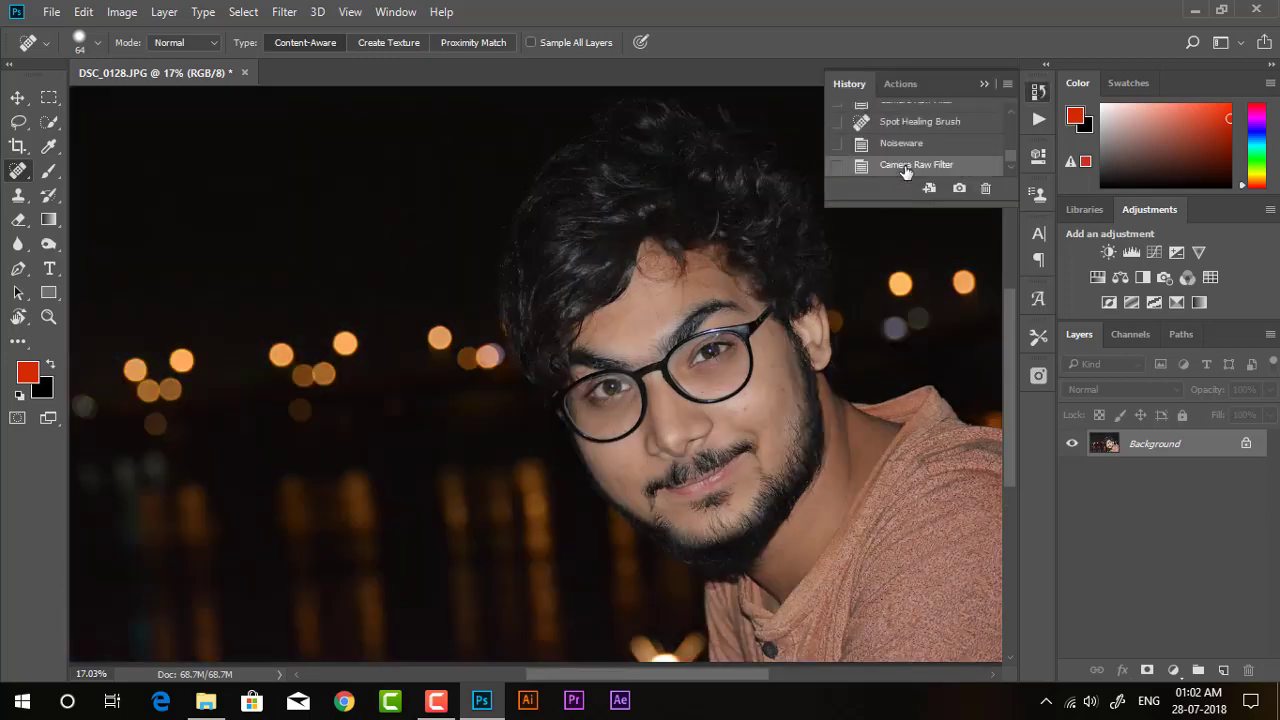
{"action": "left_click", "coordinate": [982, 85]}
{"action": "key", "text": "ctrl+z"}
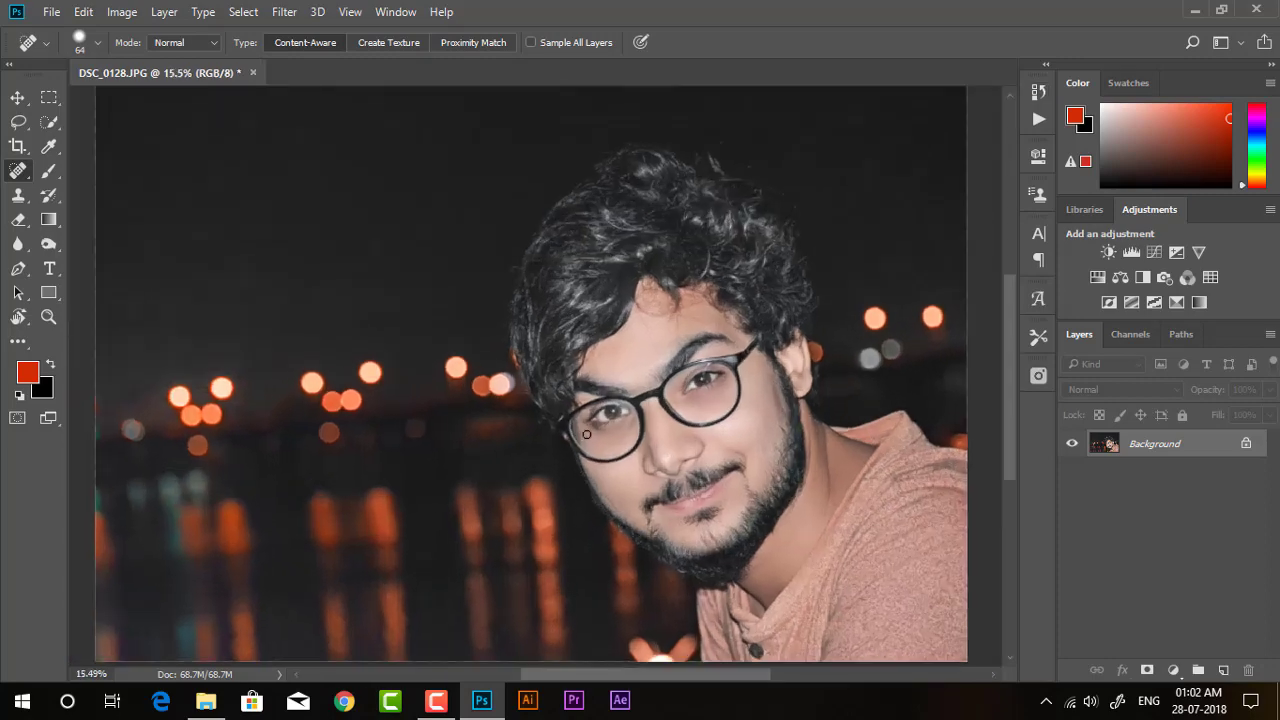
{"action": "key", "text": "ctrl+z"}
{"action": "scroll", "coordinate": [750, 372], "scroll_direction": "down", "scroll_amount": 1}
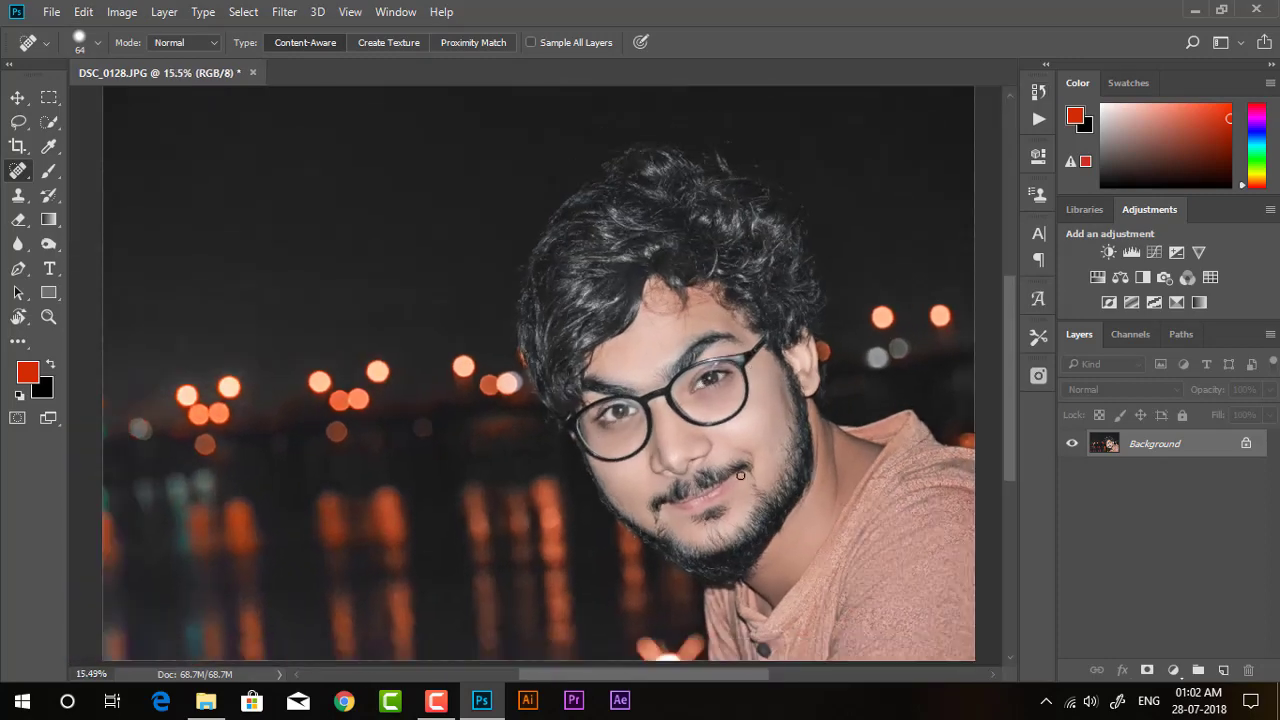
{"action": "scroll", "coordinate": [741, 476], "scroll_direction": "up", "scroll_amount": 2}
{"action": "scroll", "coordinate": [812, 438], "scroll_direction": "down", "scroll_amount": 5}
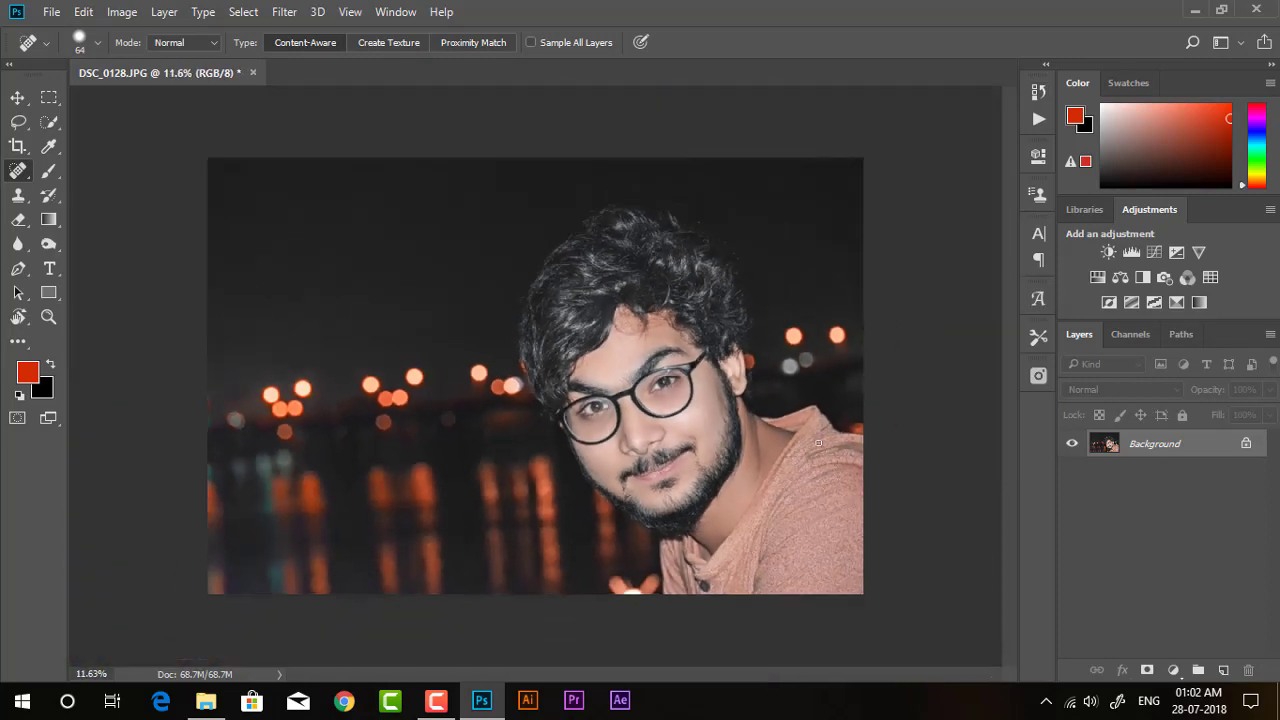
{"action": "scroll", "coordinate": [709, 471], "scroll_direction": "up", "scroll_amount": 1}
{"action": "scroll", "coordinate": [709, 471], "scroll_direction": "up", "scroll_amount": 1}
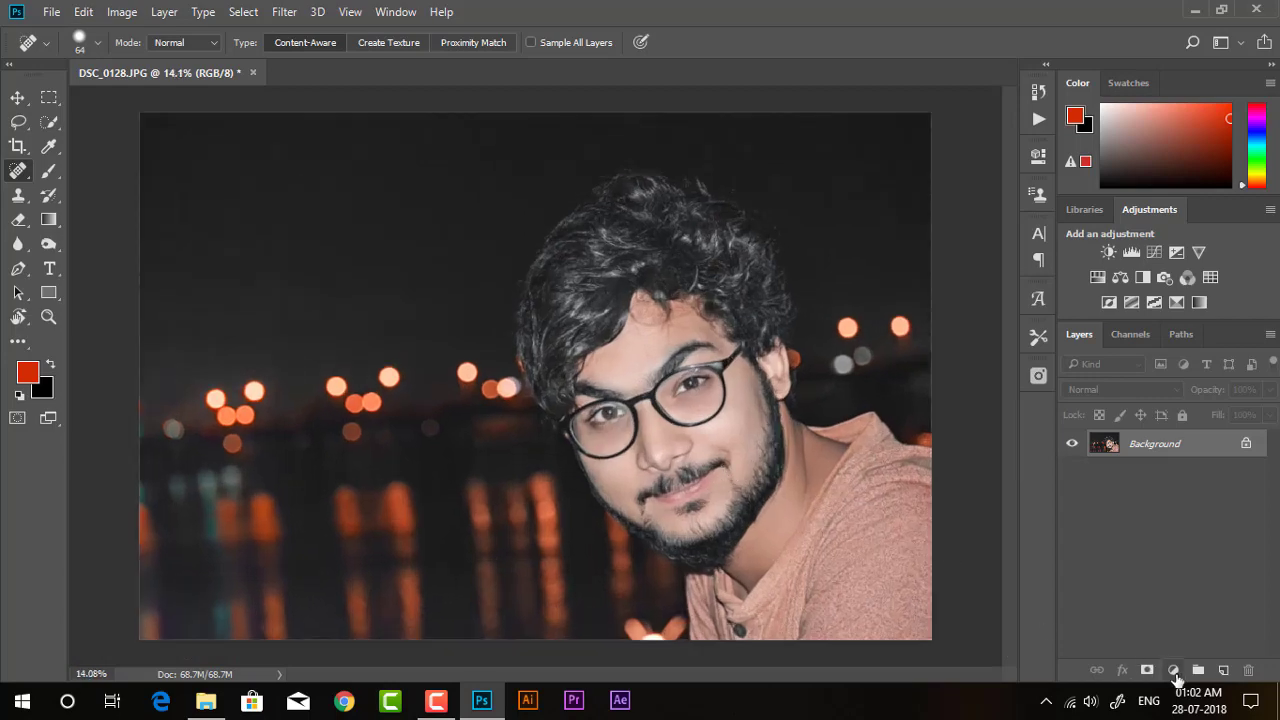
Add a Selective Color adjustment layer with Blacks raised to +2.
{"action": "left_click", "coordinate": [1174, 670]}
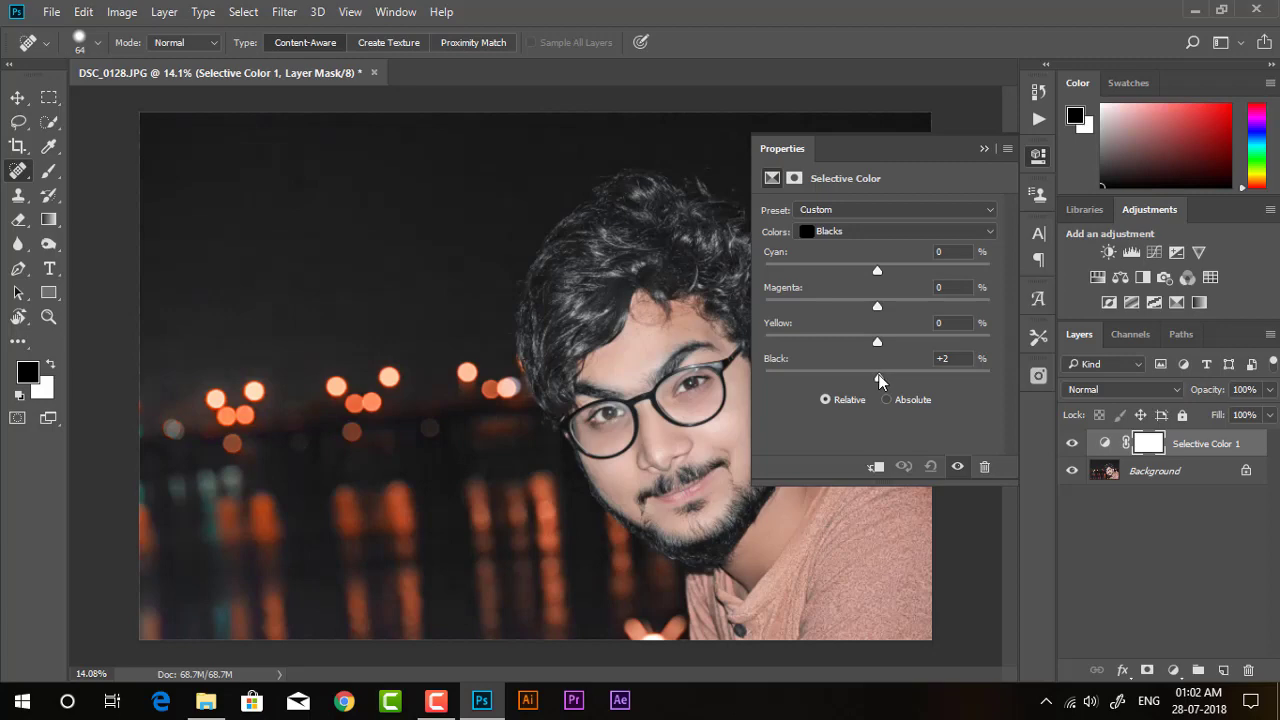
{"action": "left_click_drag", "start_coordinate": [878, 375], "coordinate": [882, 364]}
{"action": "left_click", "coordinate": [984, 148]}
{"action": "scroll", "coordinate": [650, 450], "scroll_direction": "down", "scroll_amount": 4}
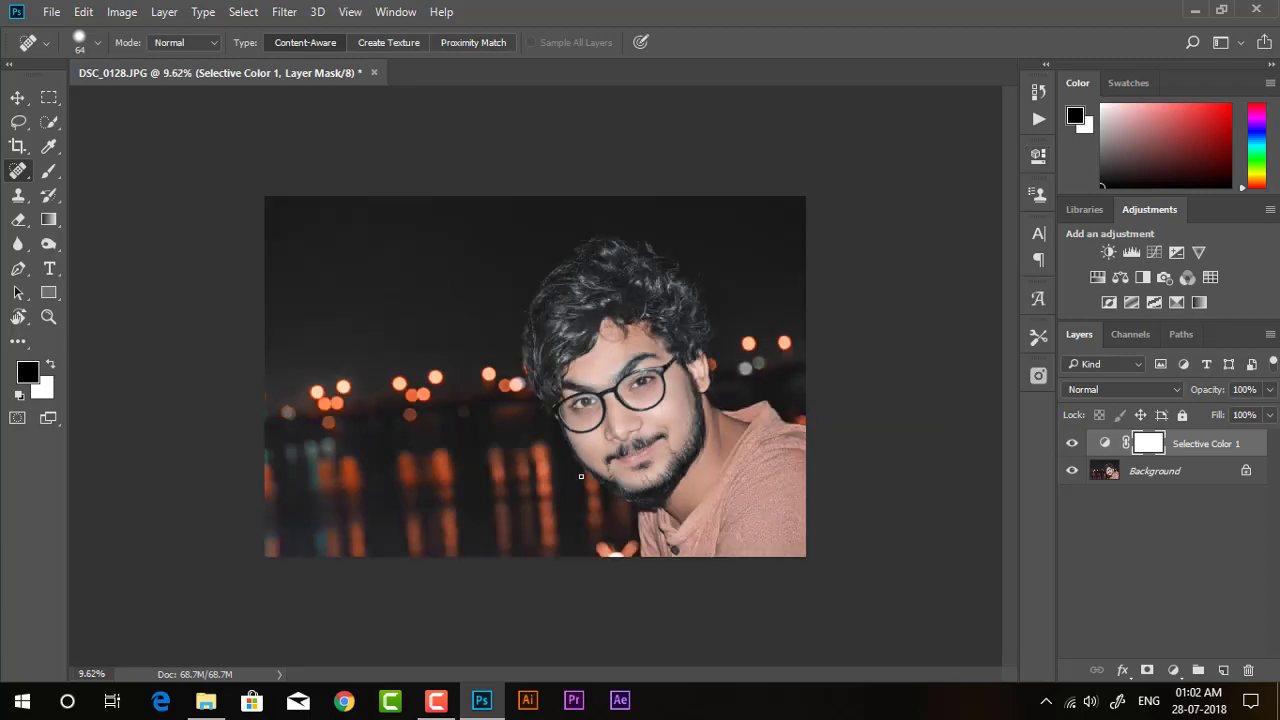
{"action": "scroll", "coordinate": [592, 500], "scroll_direction": "up", "scroll_amount": 3}
{"action": "scroll", "coordinate": [592, 505], "scroll_direction": "up", "scroll_amount": 2}
{"action": "scroll", "coordinate": [592, 505], "scroll_direction": "up", "scroll_amount": 1}
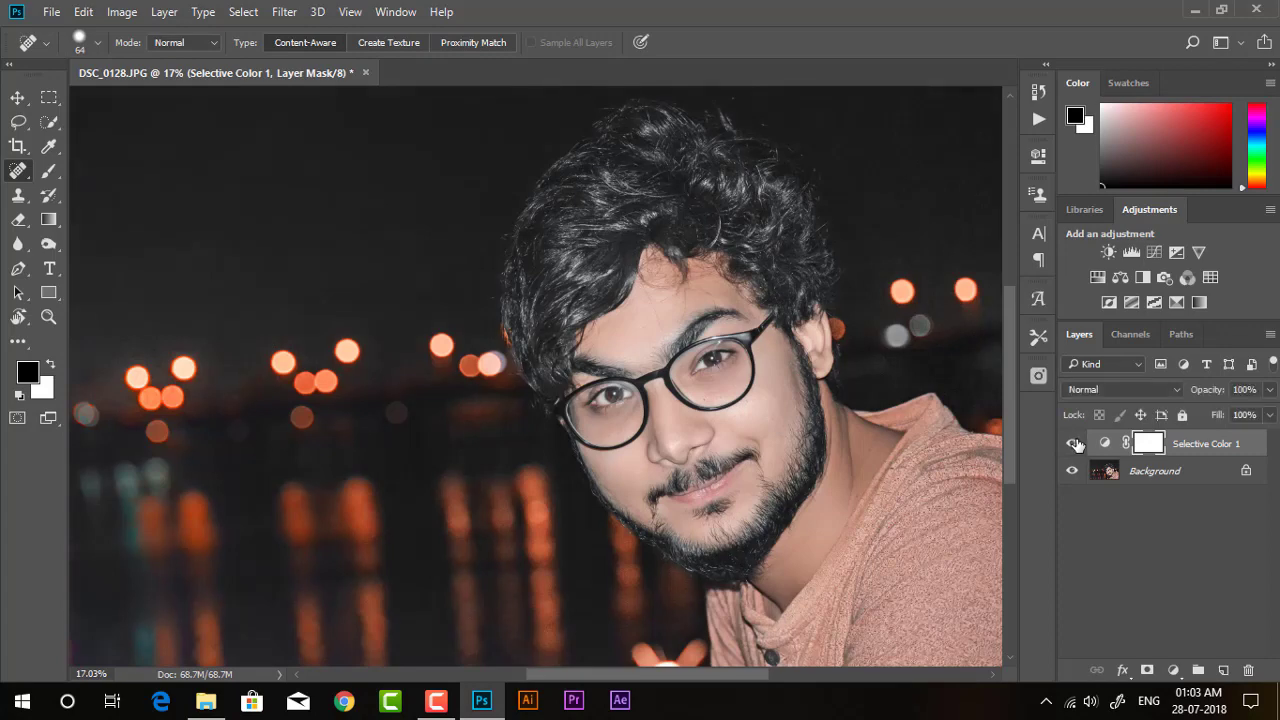
Set the Selective Color layer to 50% opacity and merge visible into one Background layer.
{"action": "left_click", "coordinate": [1271, 390]}
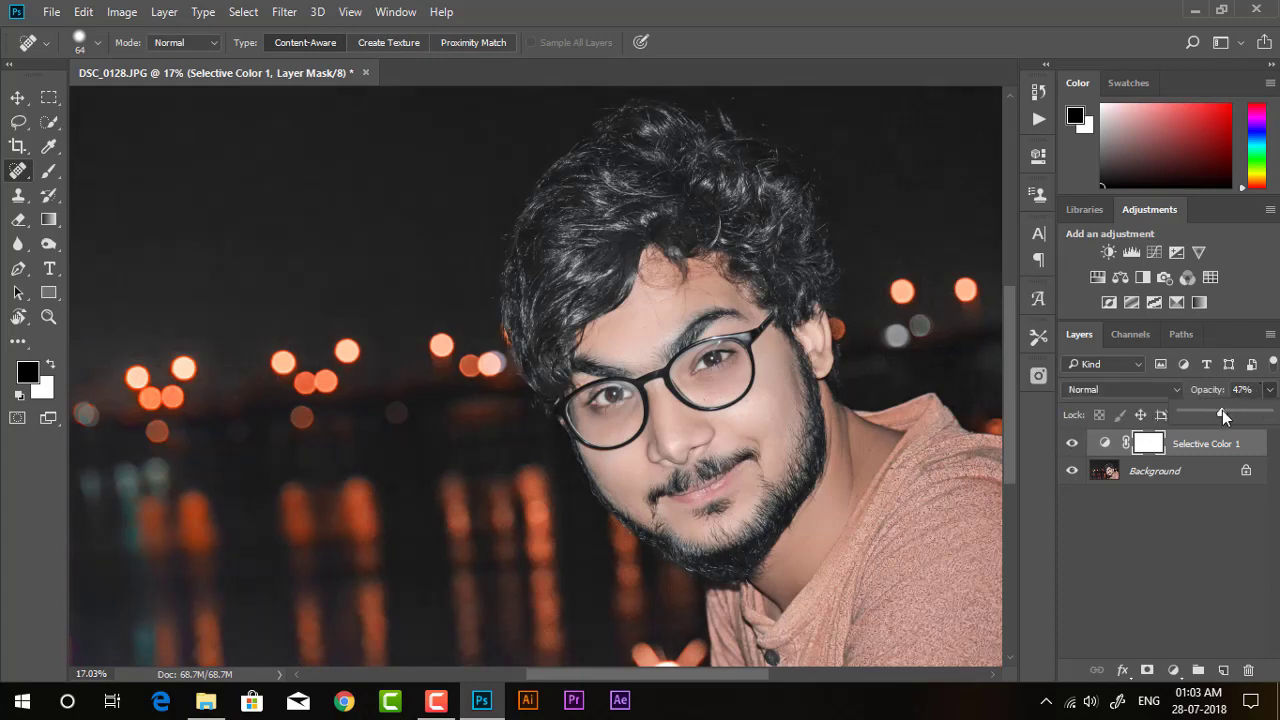
{"action": "right_click", "coordinate": [1168, 448]}
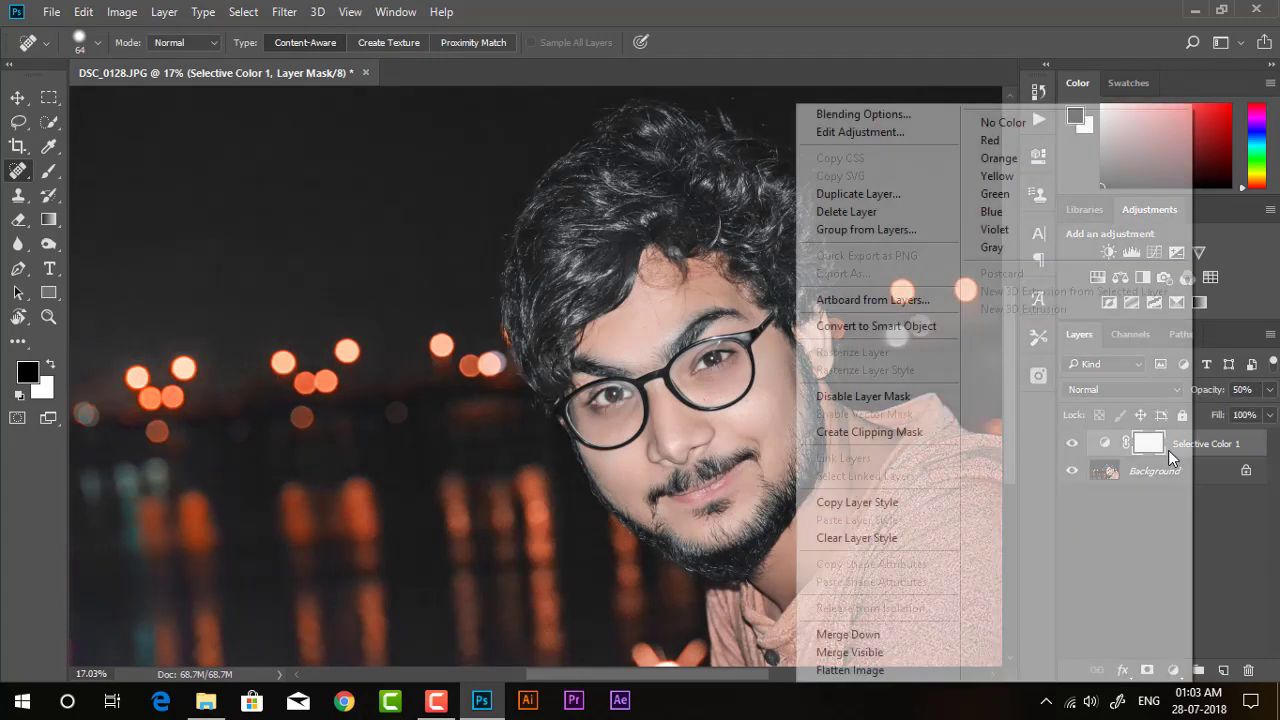
{"action": "left_click", "coordinate": [848, 652]}
{"action": "key", "text": "ctrl+minus"}
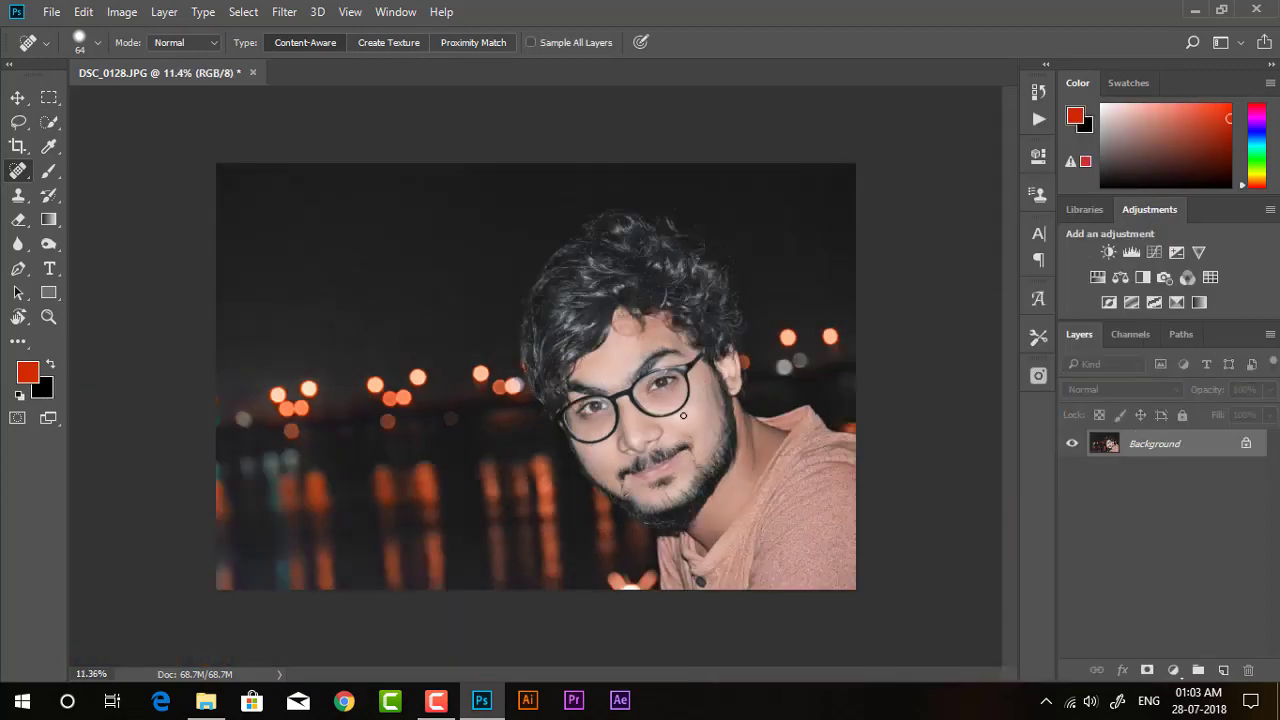